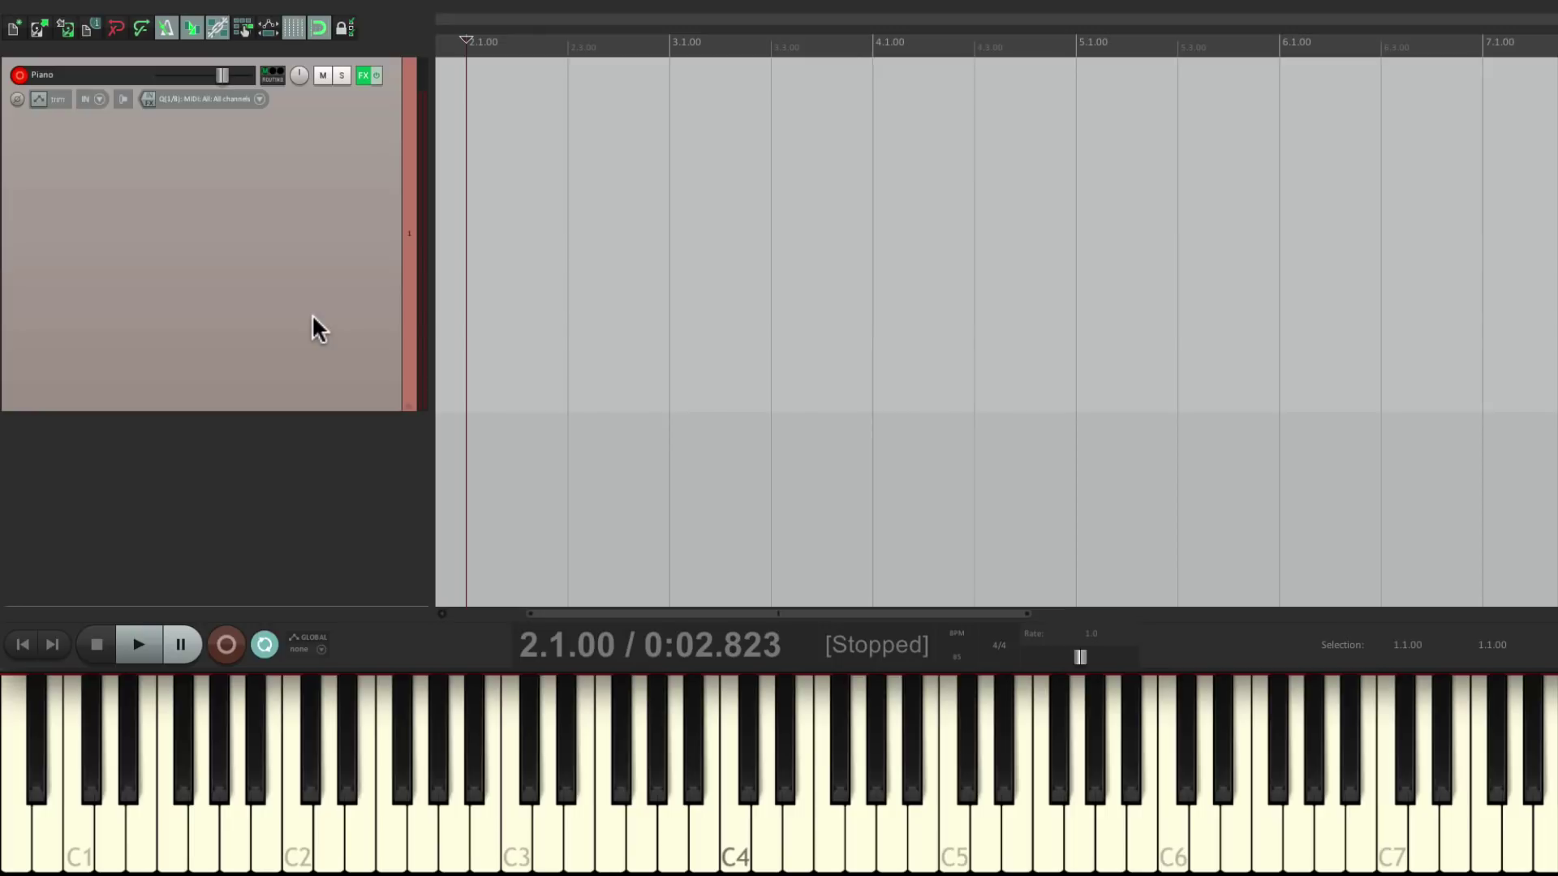
Record the piano part onto the Piano track and stop, leaving a MIDI item.
key(ctrl+r)
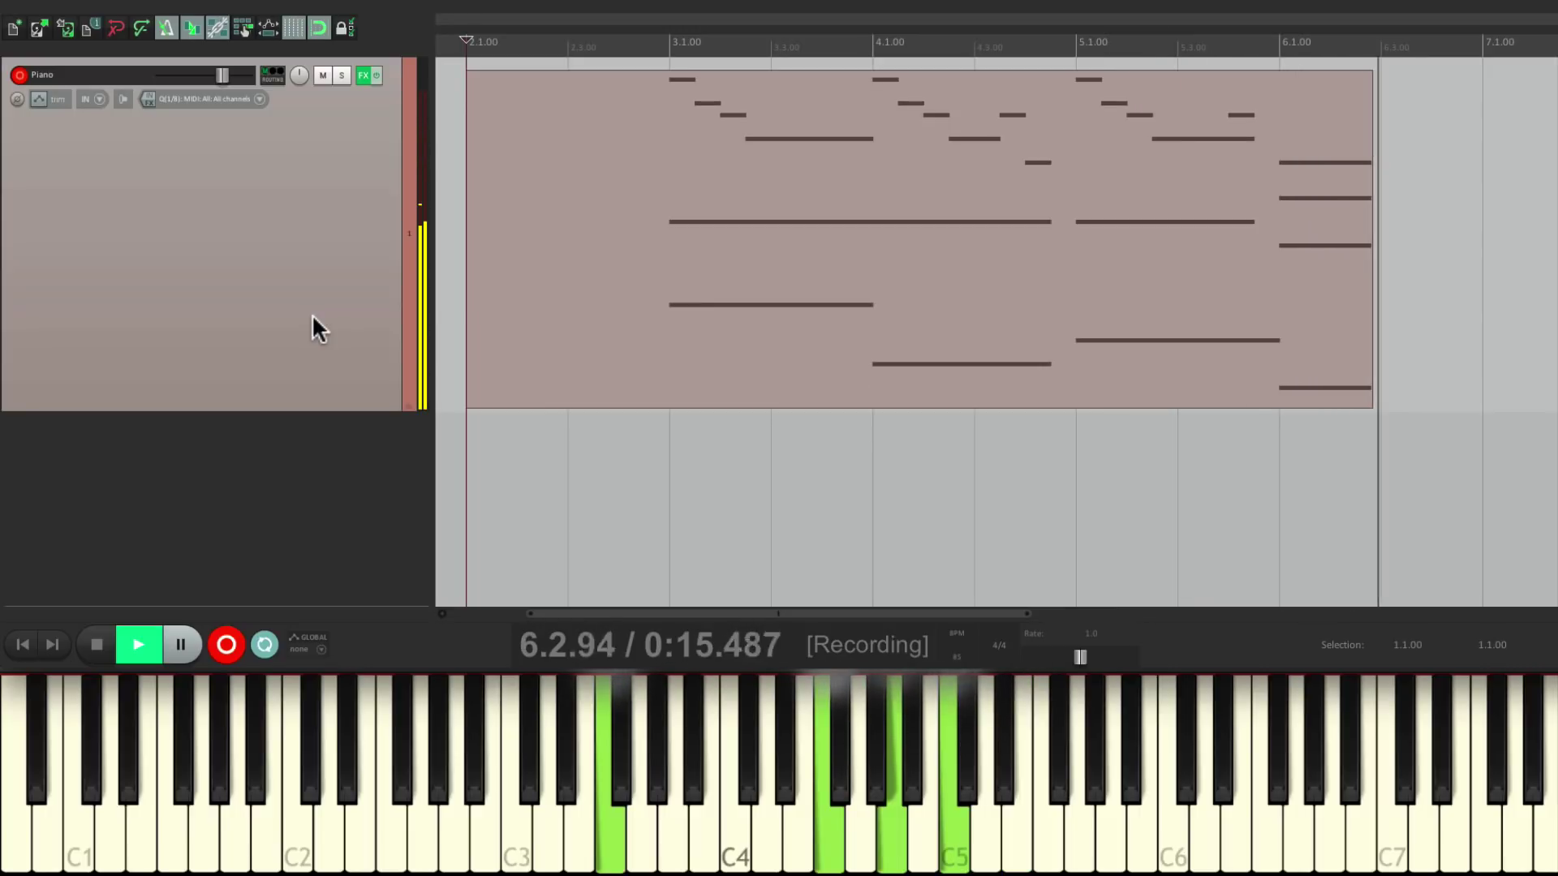
key(space)
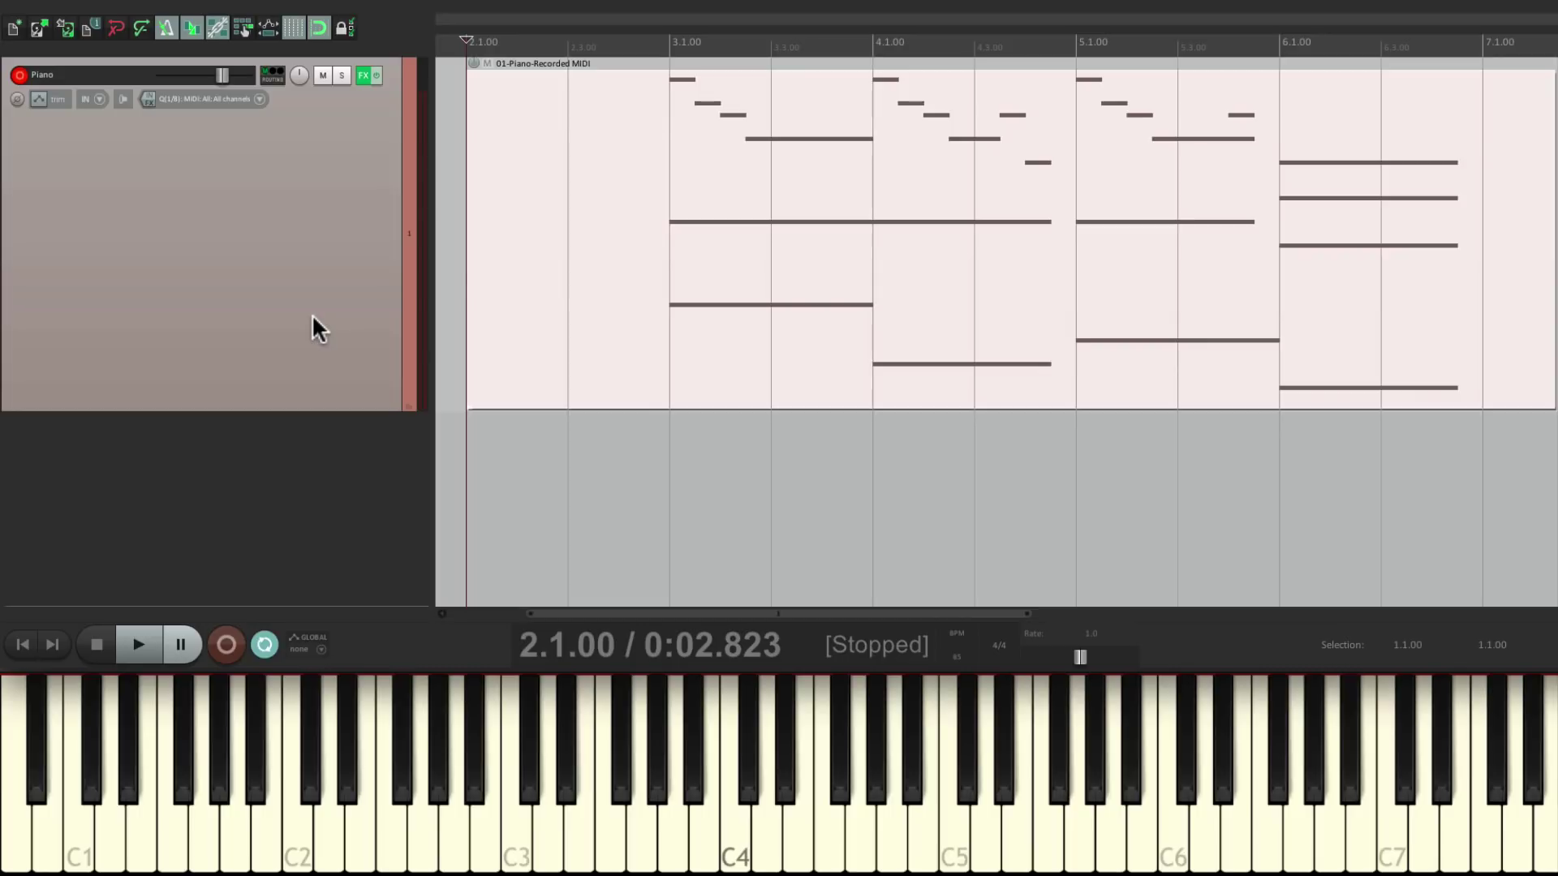
double_click(613, 160)
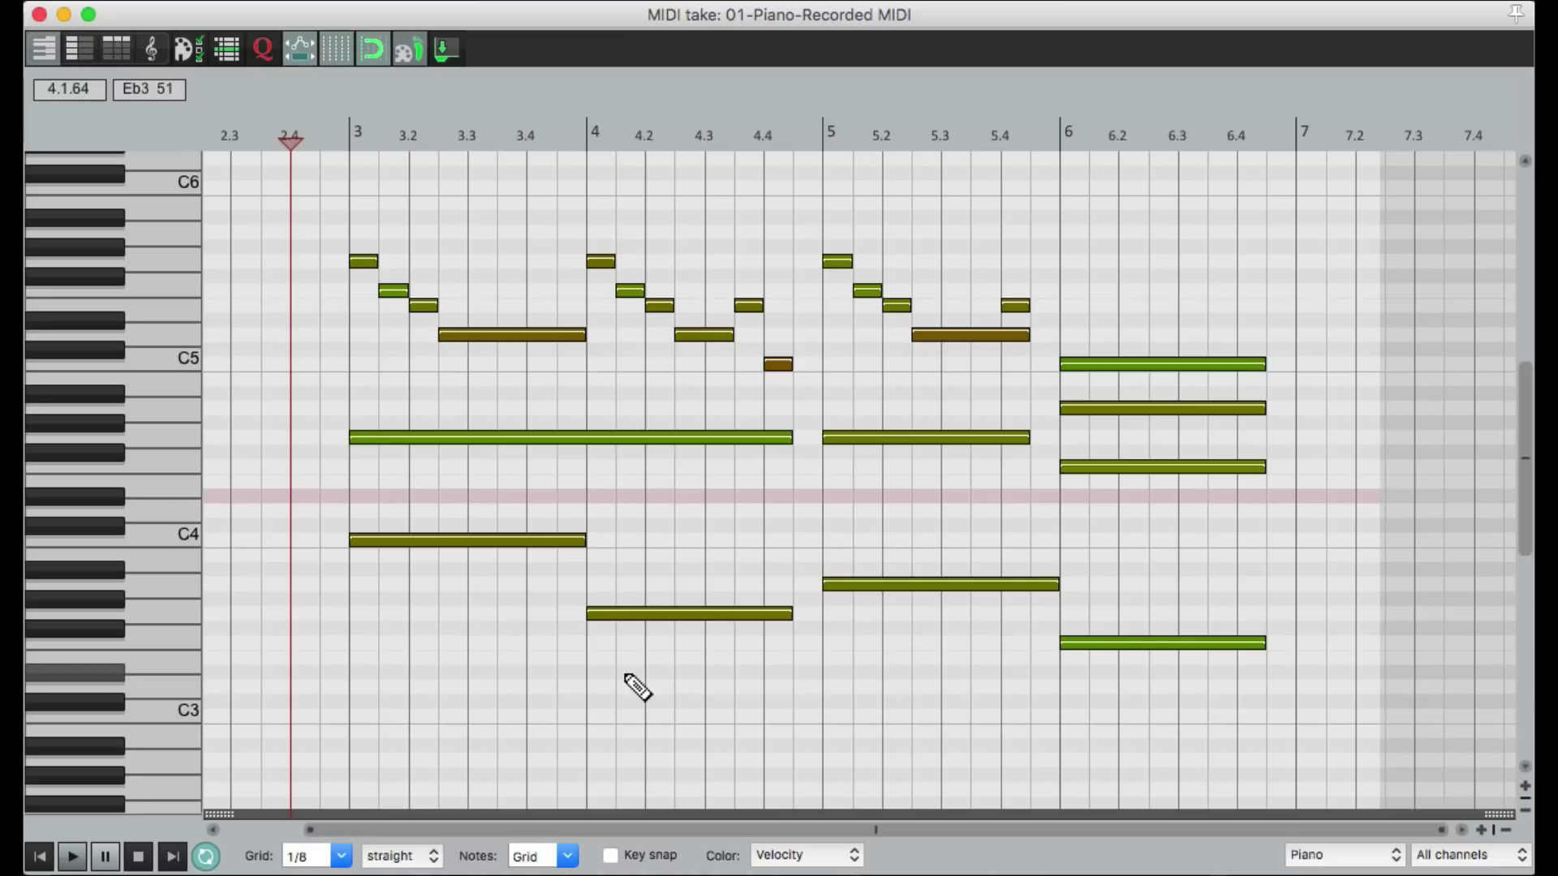
key(space)
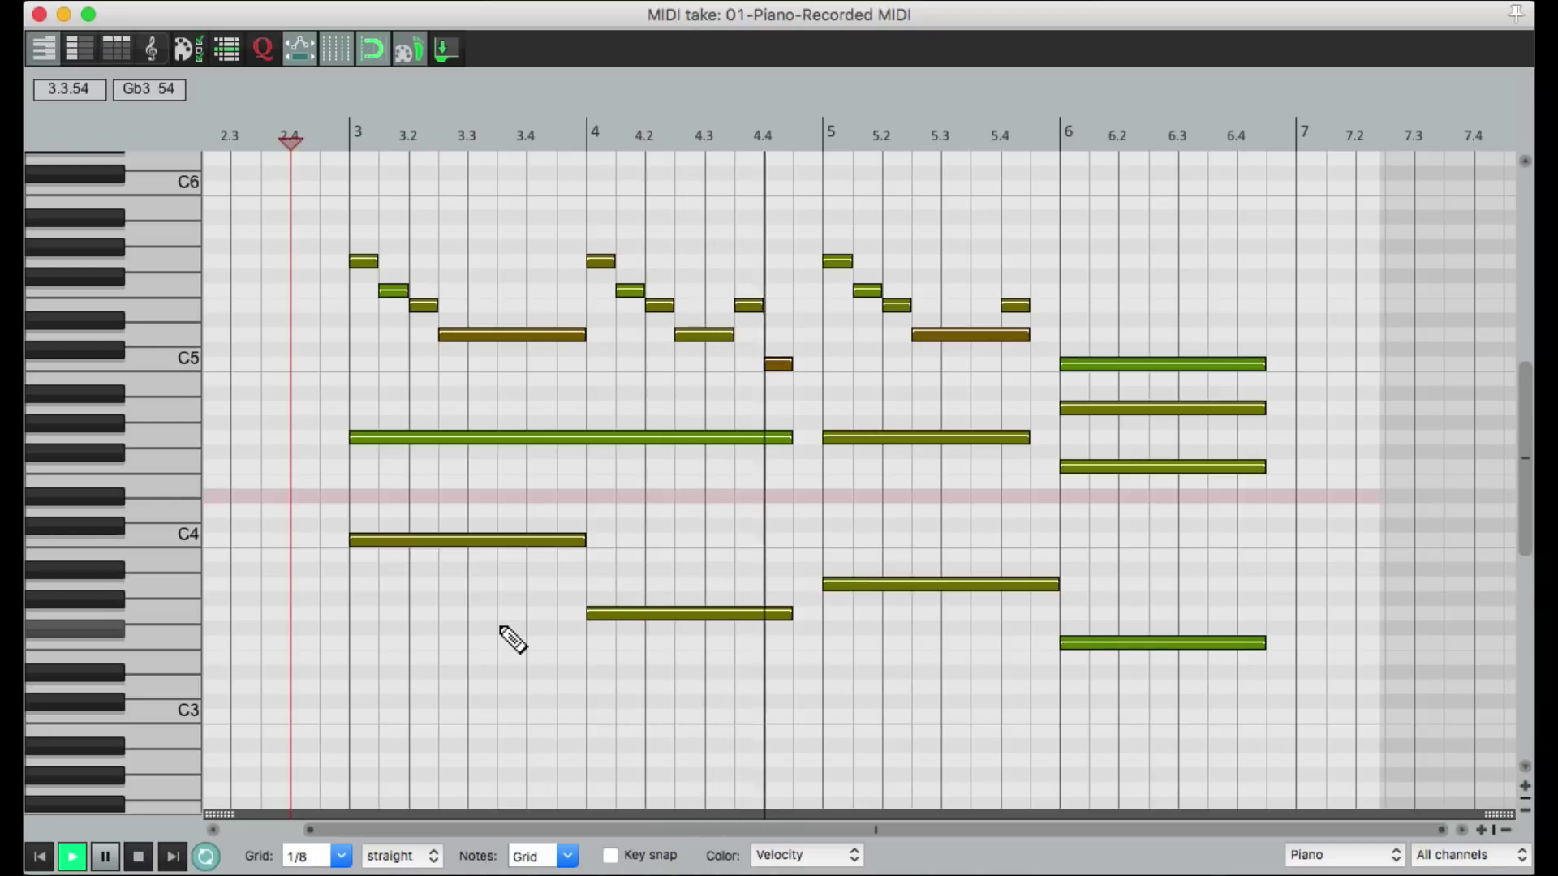
key(space)
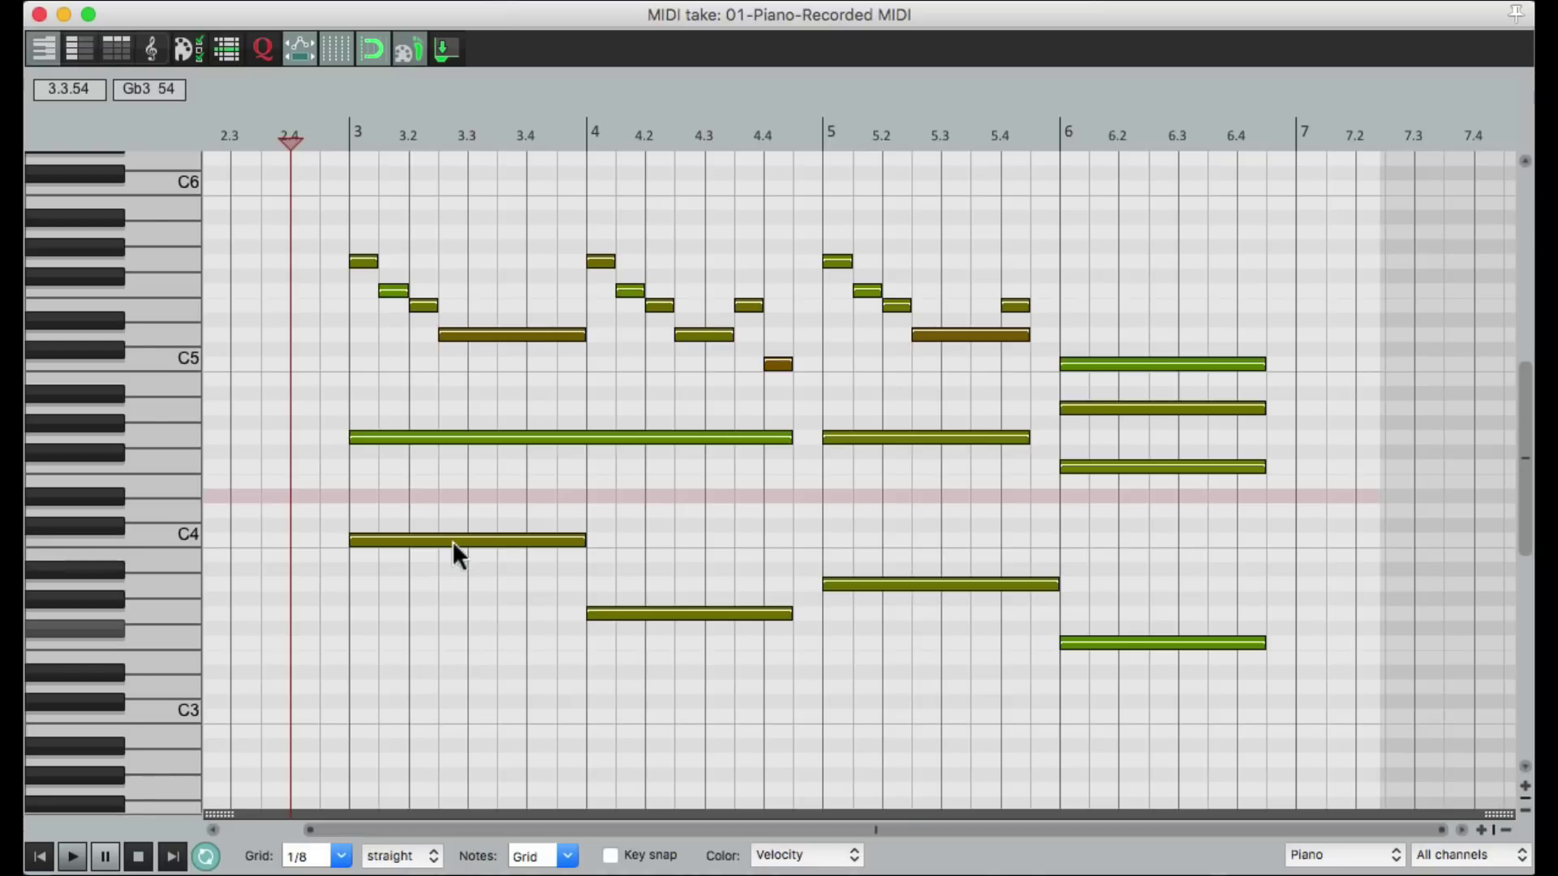
drag(452, 541, 450, 723)
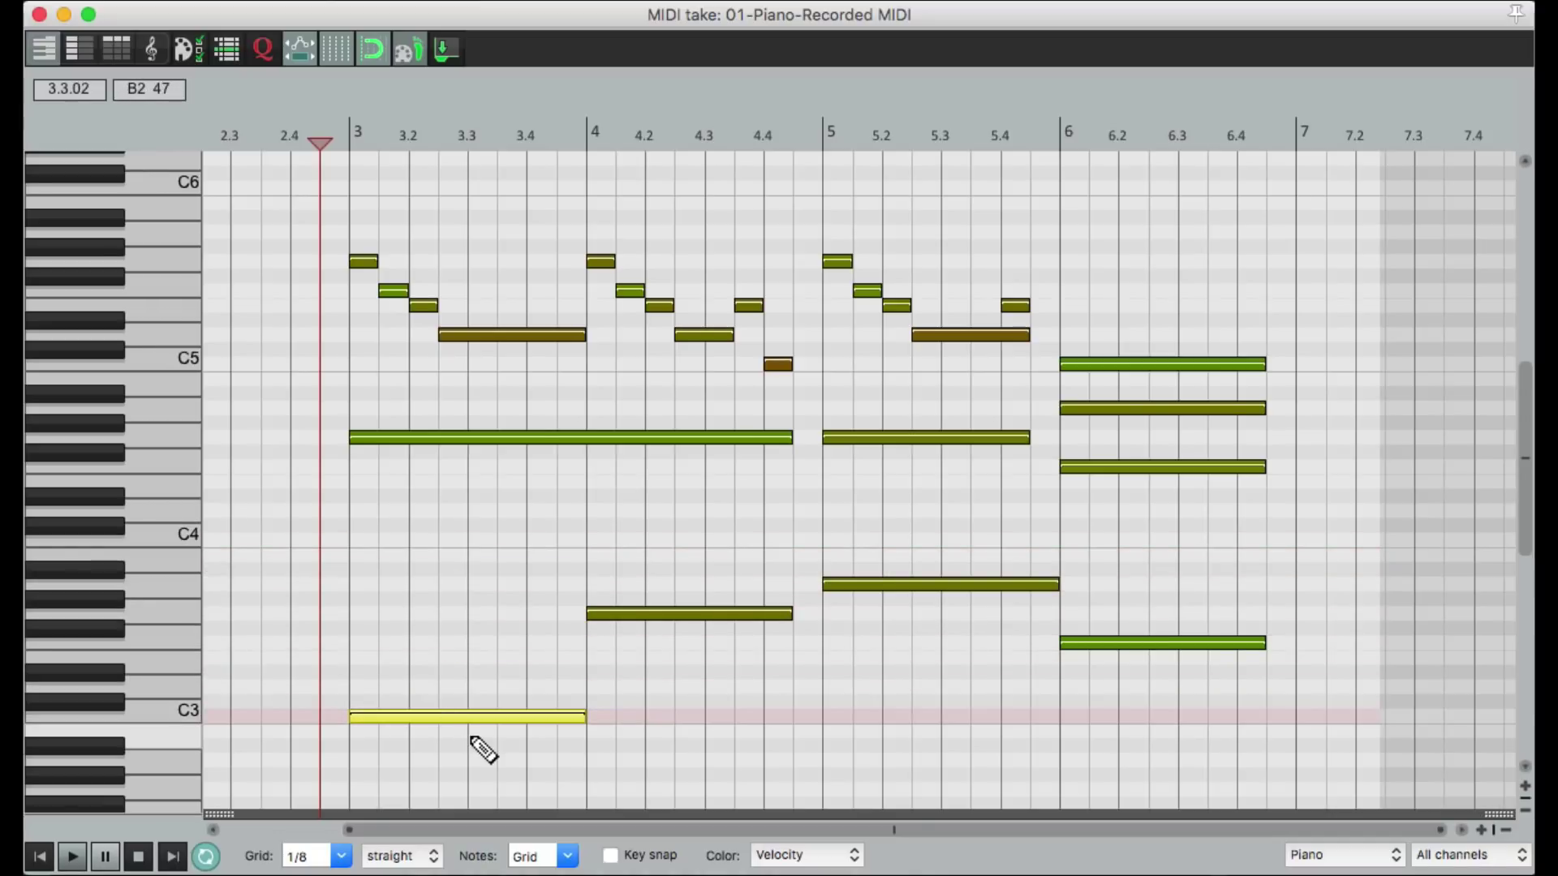
key(super+z)
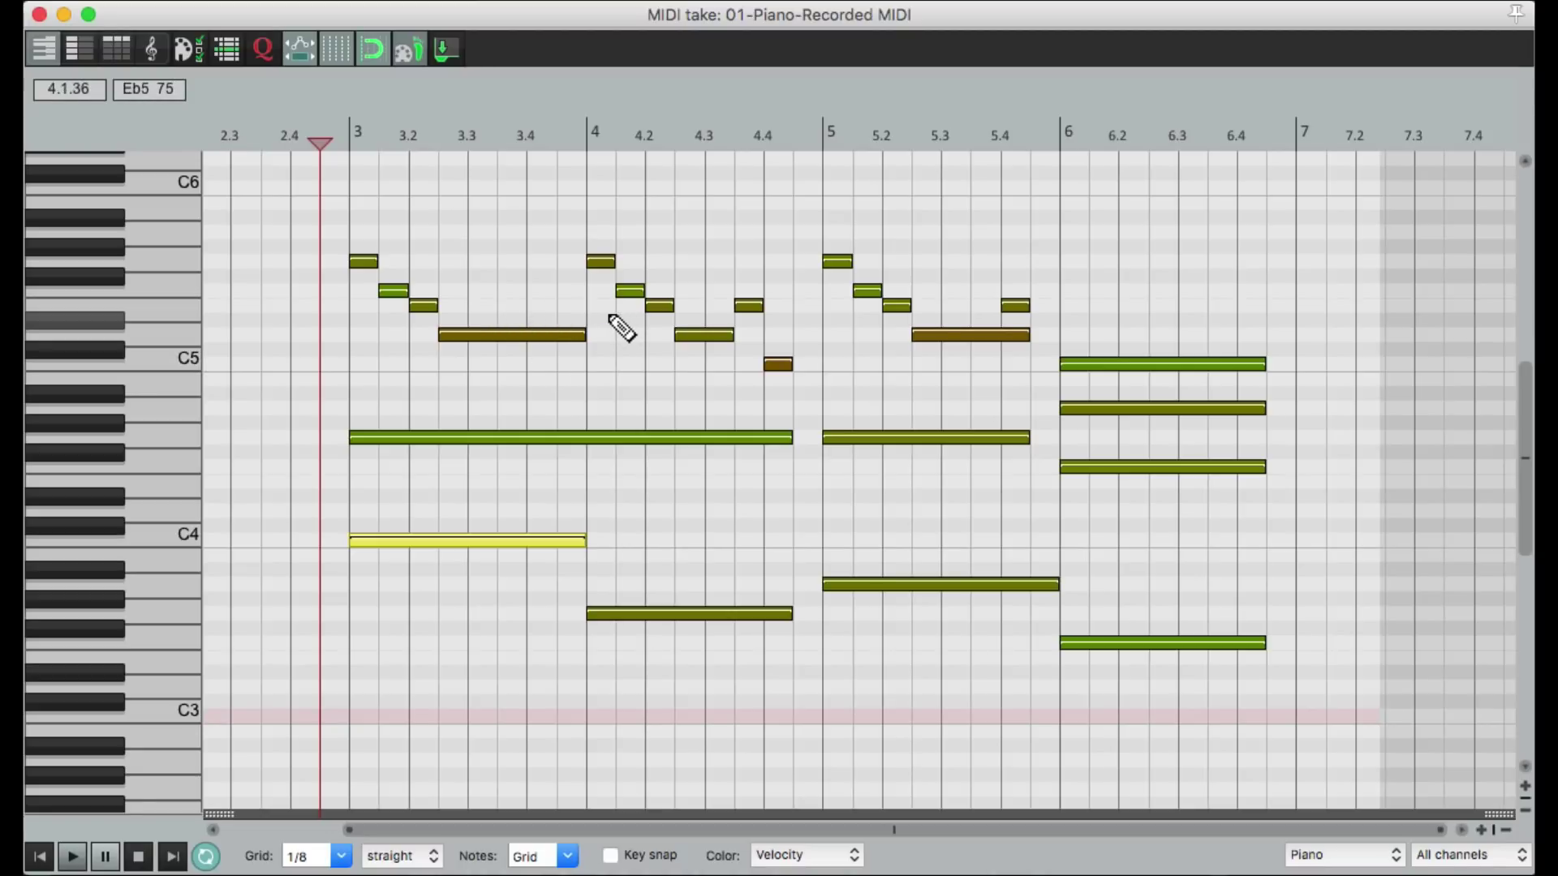
mouse_move(330, 239)
mouse_down()
mouse_move(829, 389)
mouse_move(1104, 379)
mouse_up()
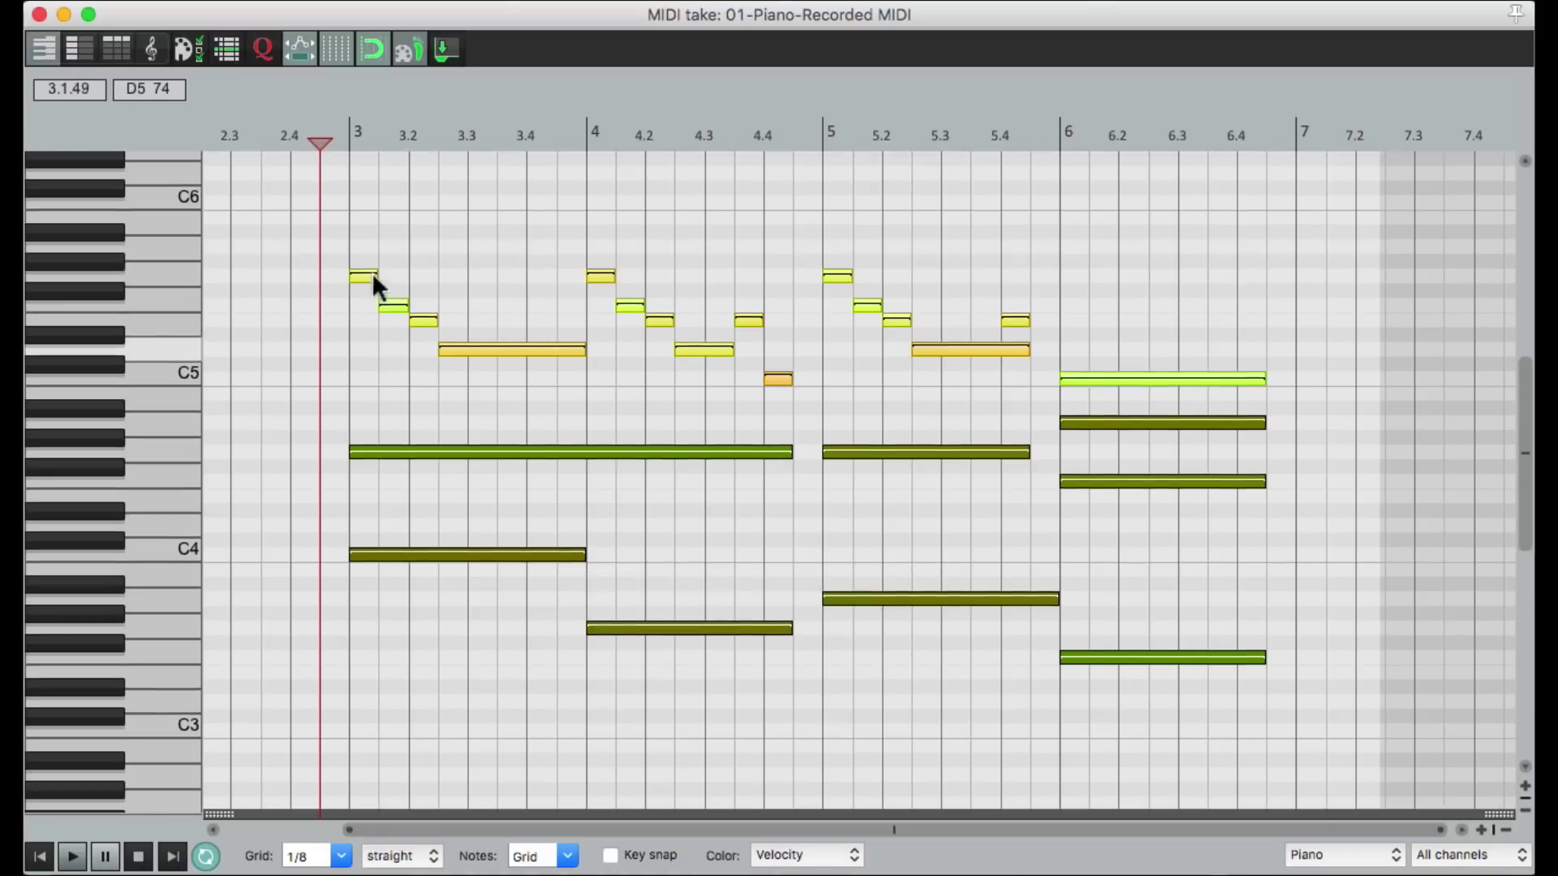
scroll(376, 280, up, 3)
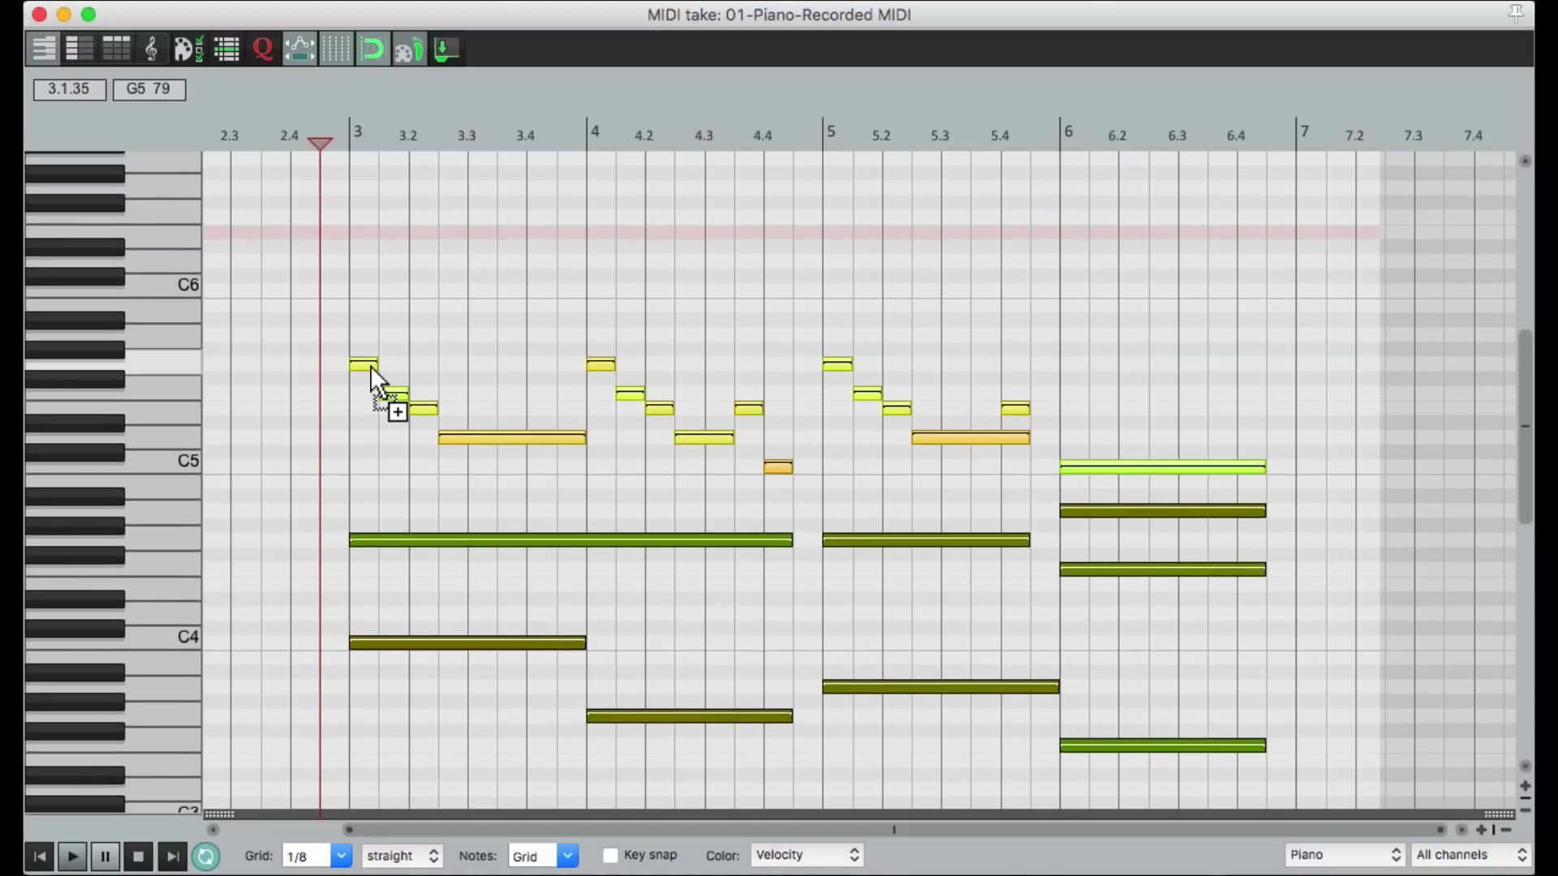
drag(375, 380, 356, 231)
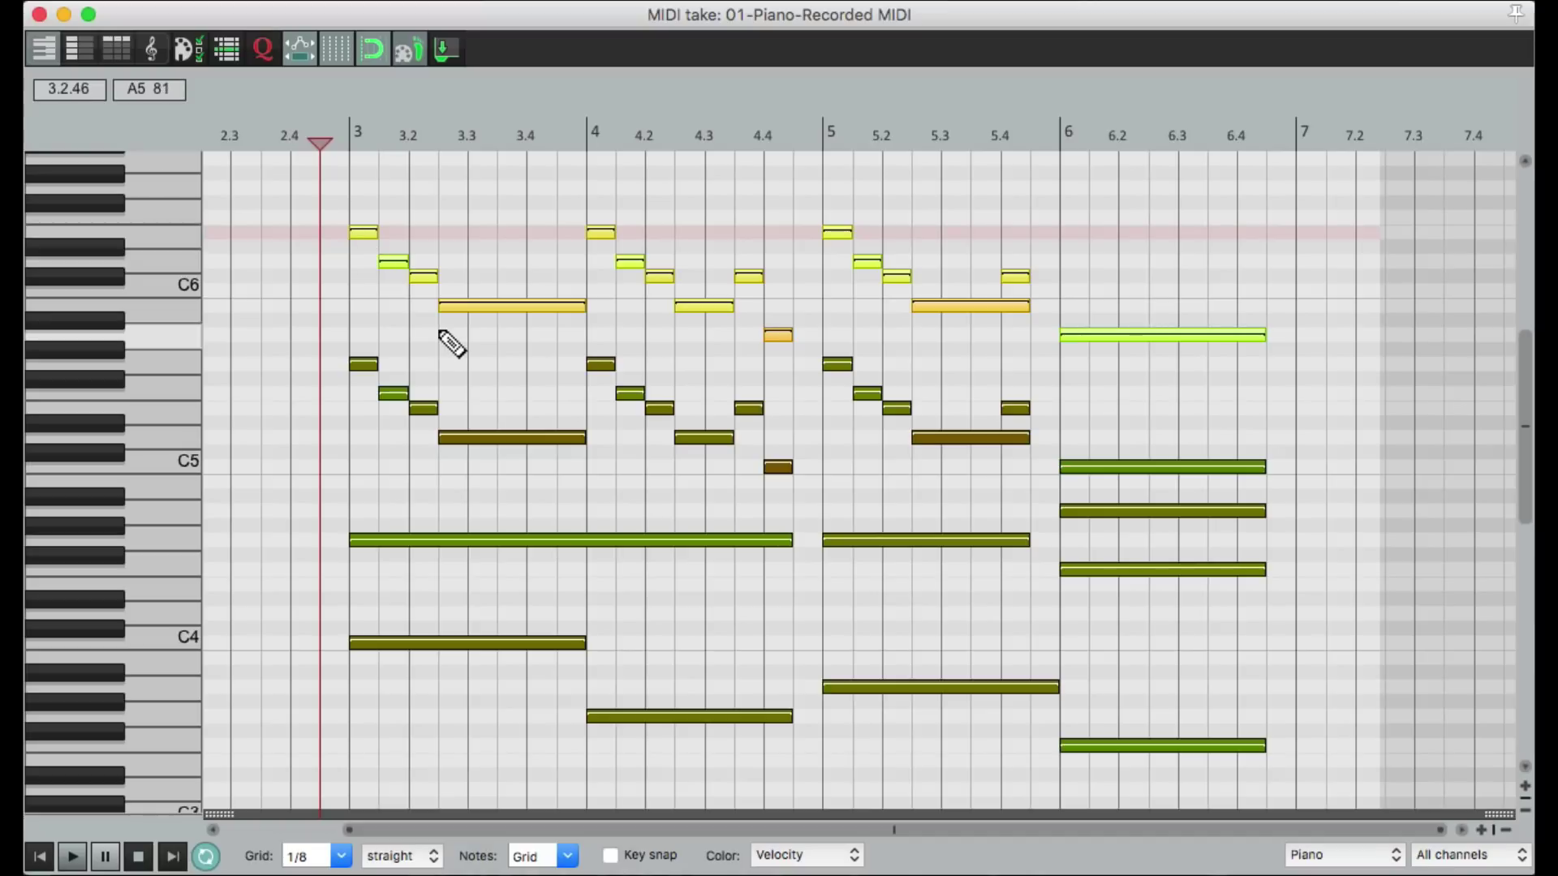
key(space)
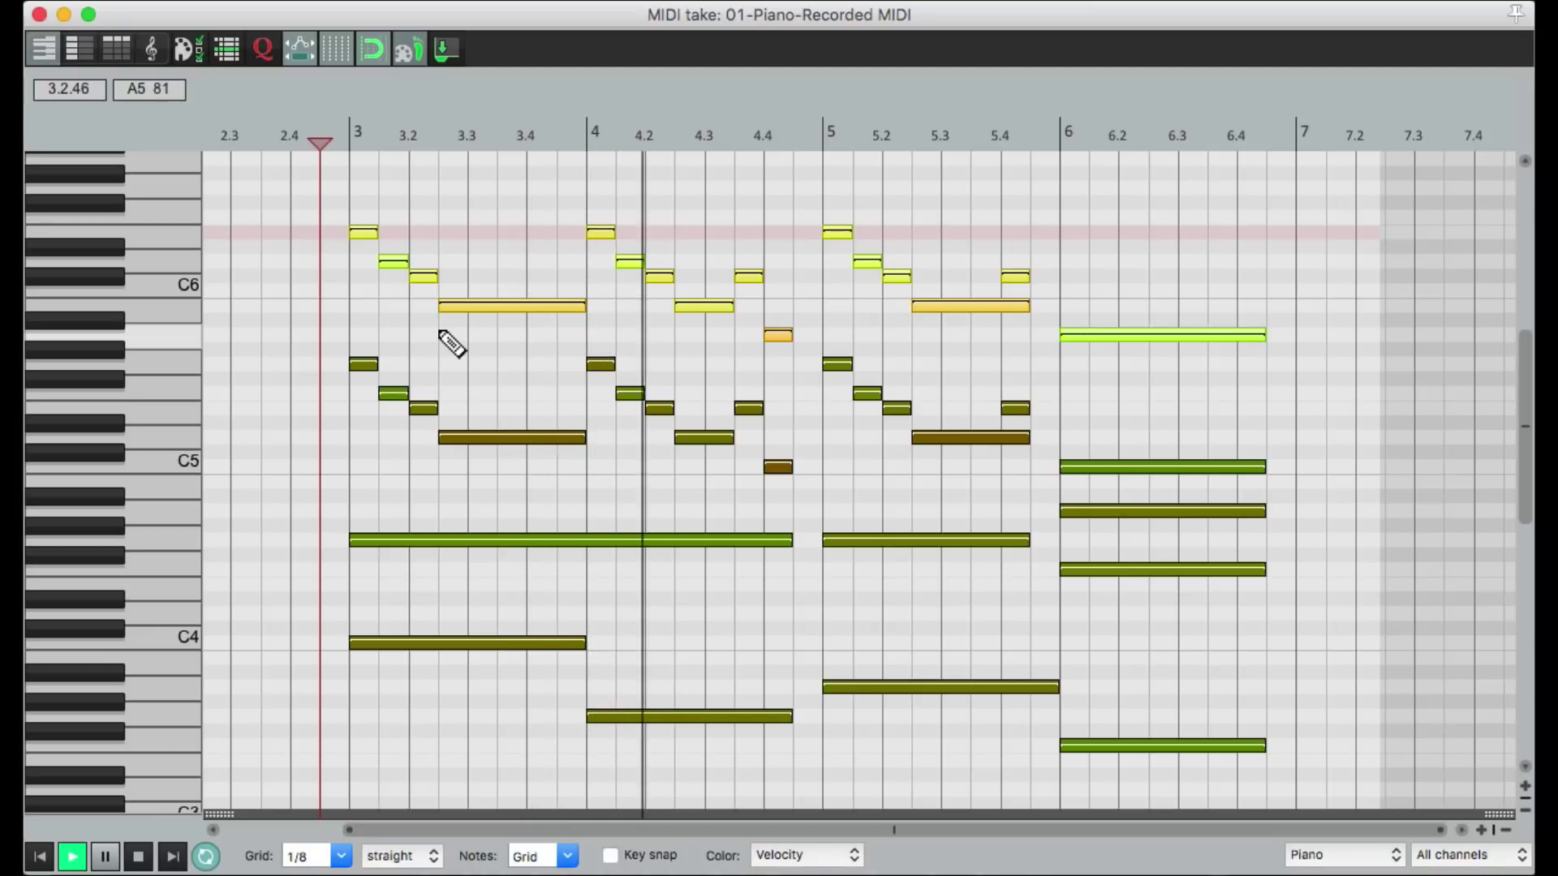
key(space)
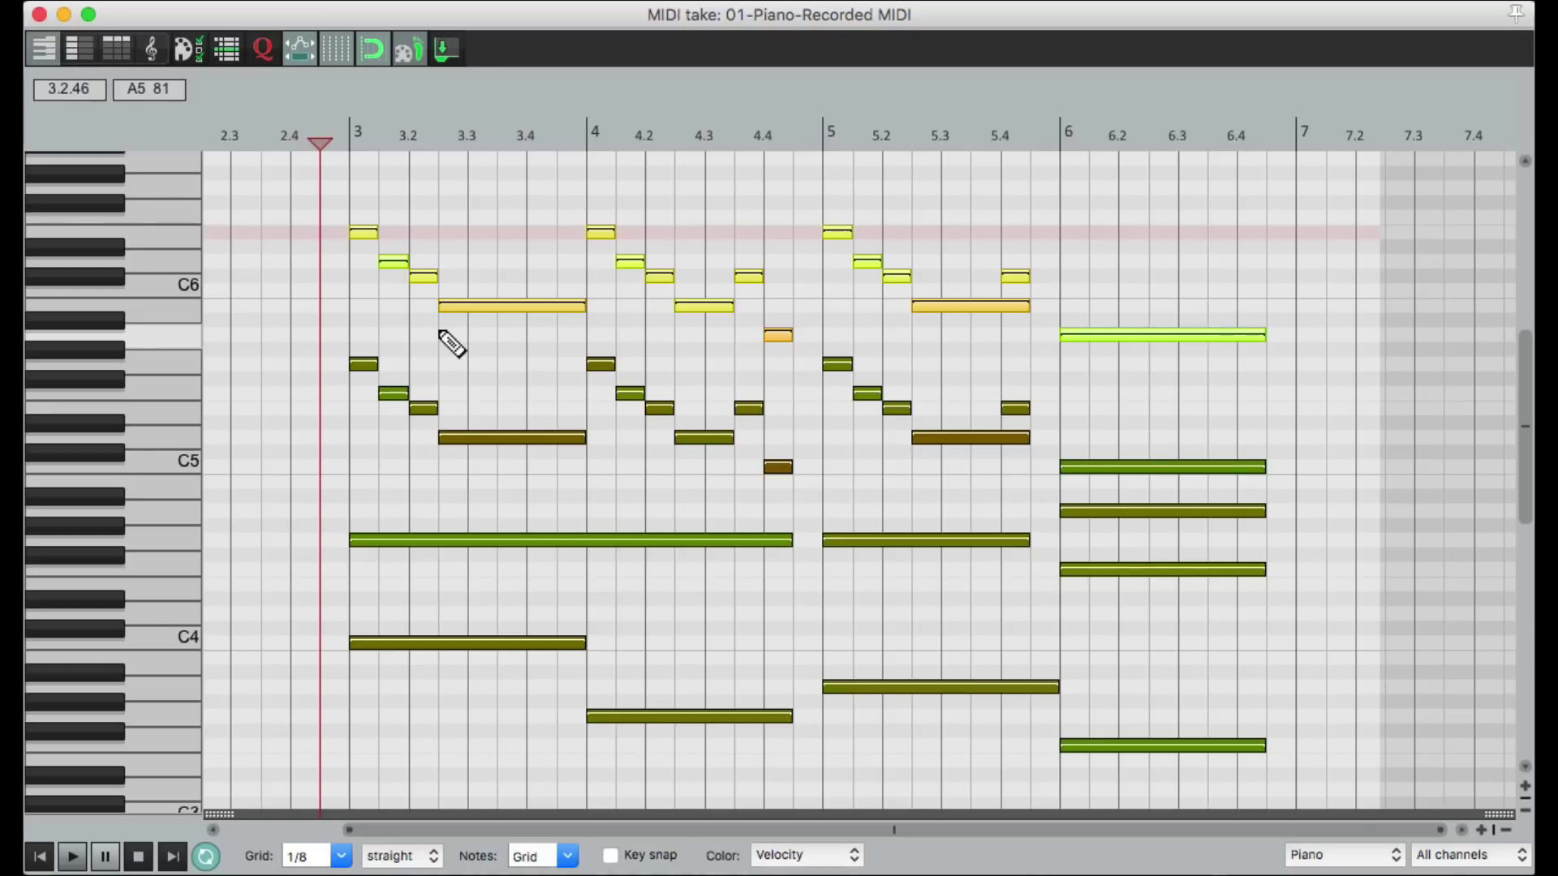
Undo the octave copies and enable Key snap with root C and the Major scale.
key(ctrl+z)
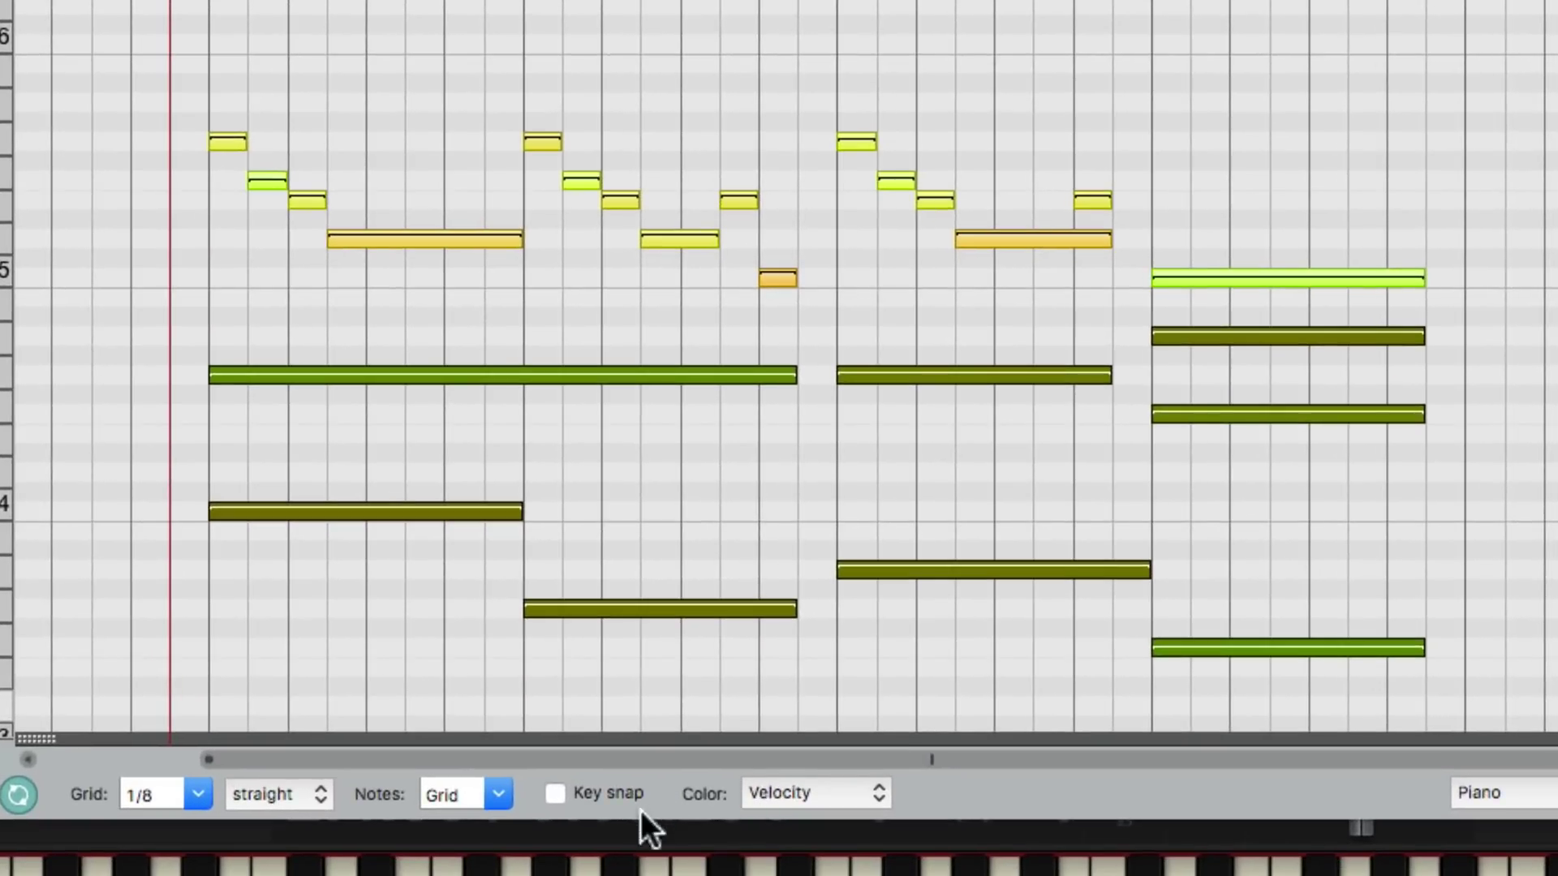
click(559, 792)
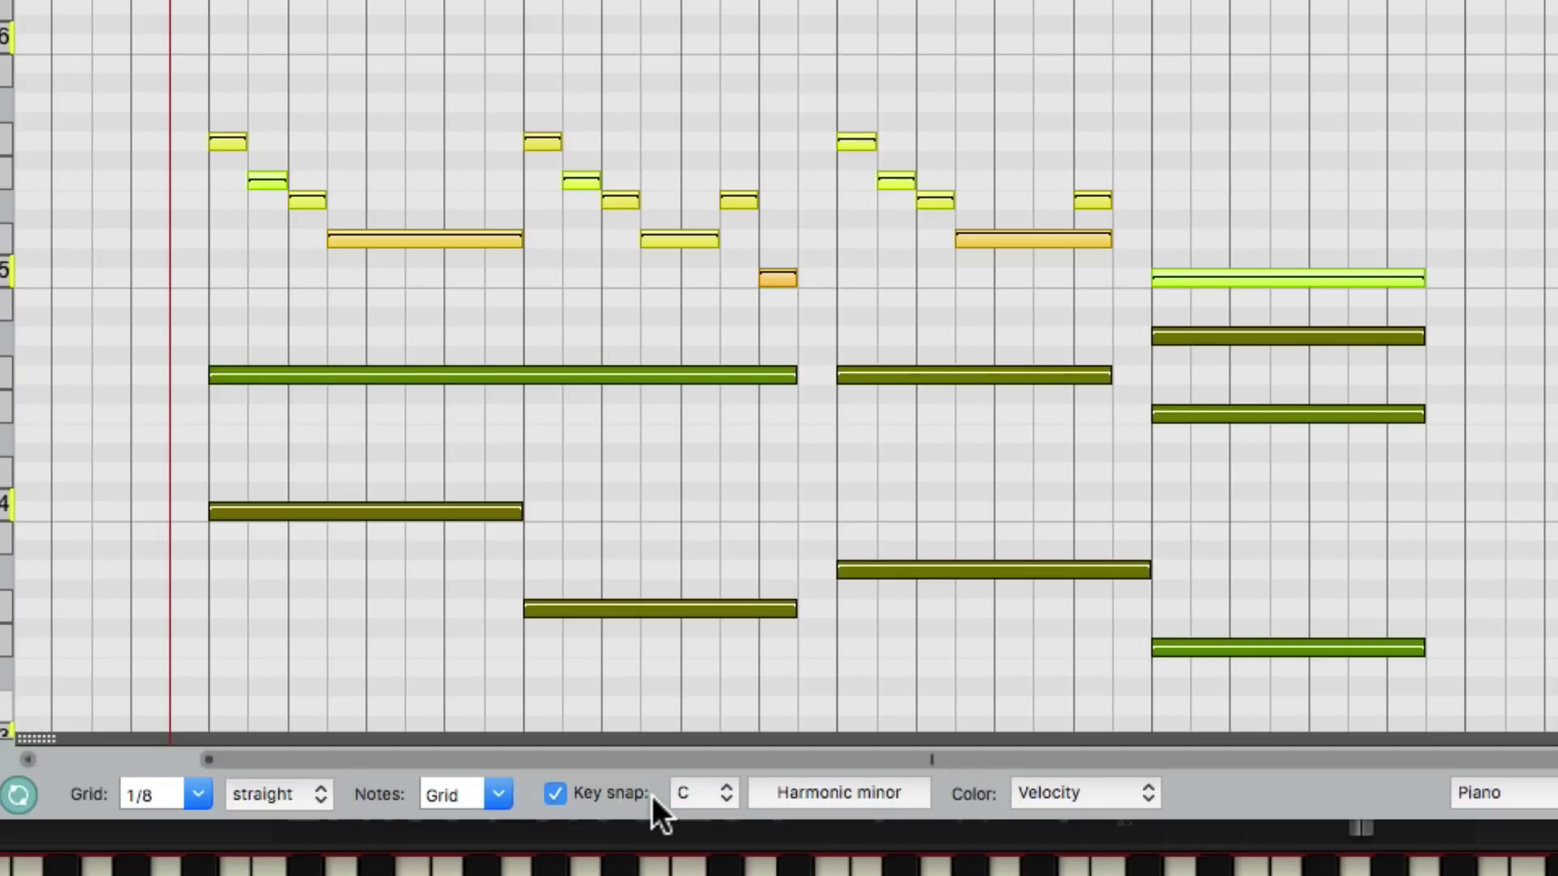
click(704, 795)
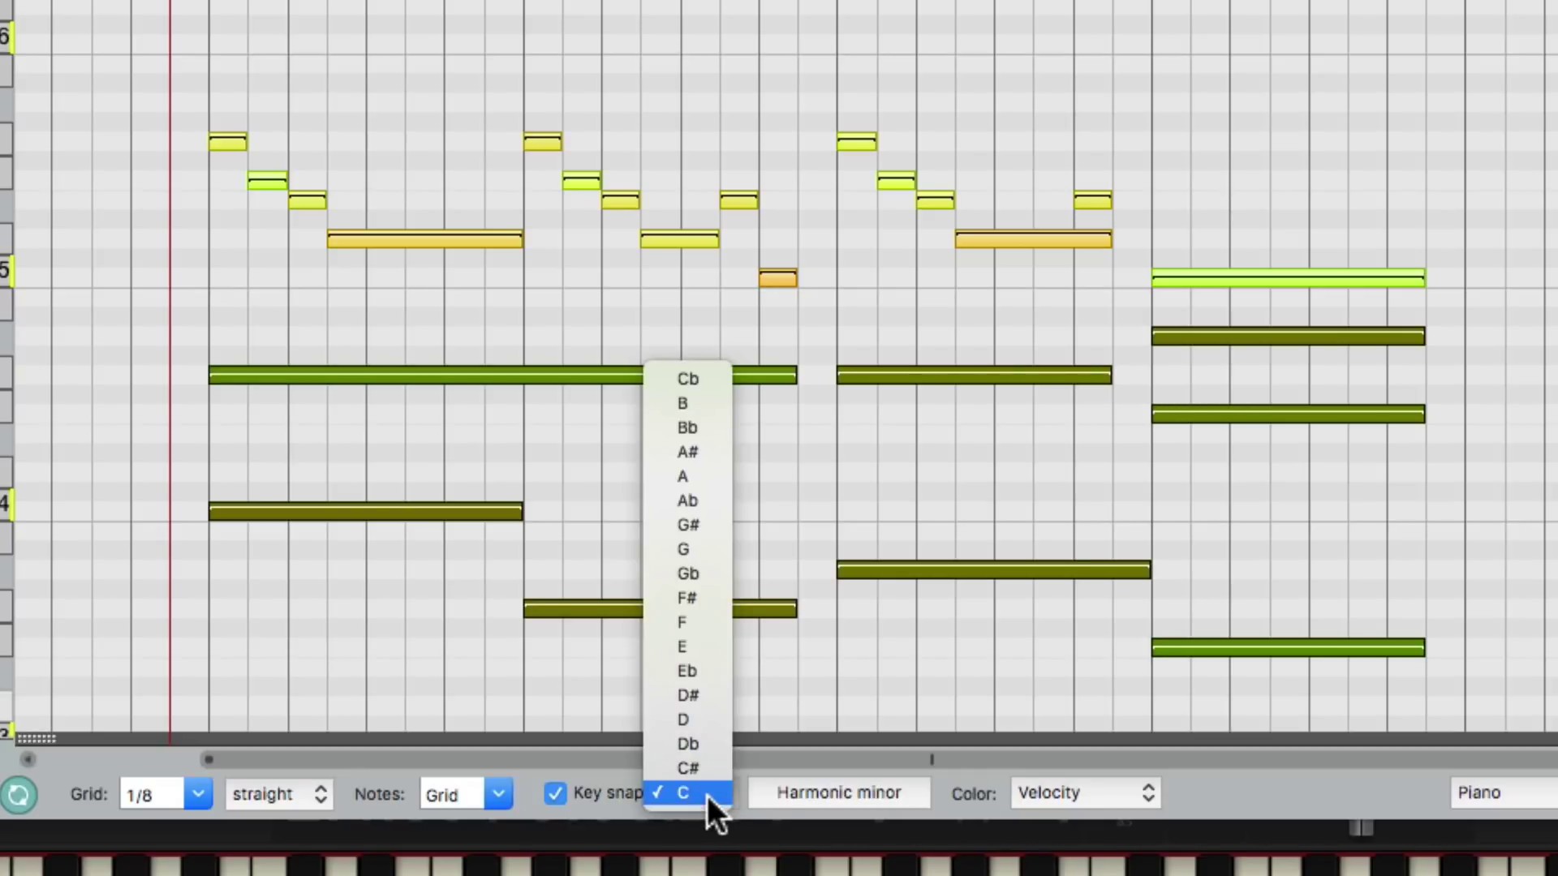
click(708, 795)
click(835, 793)
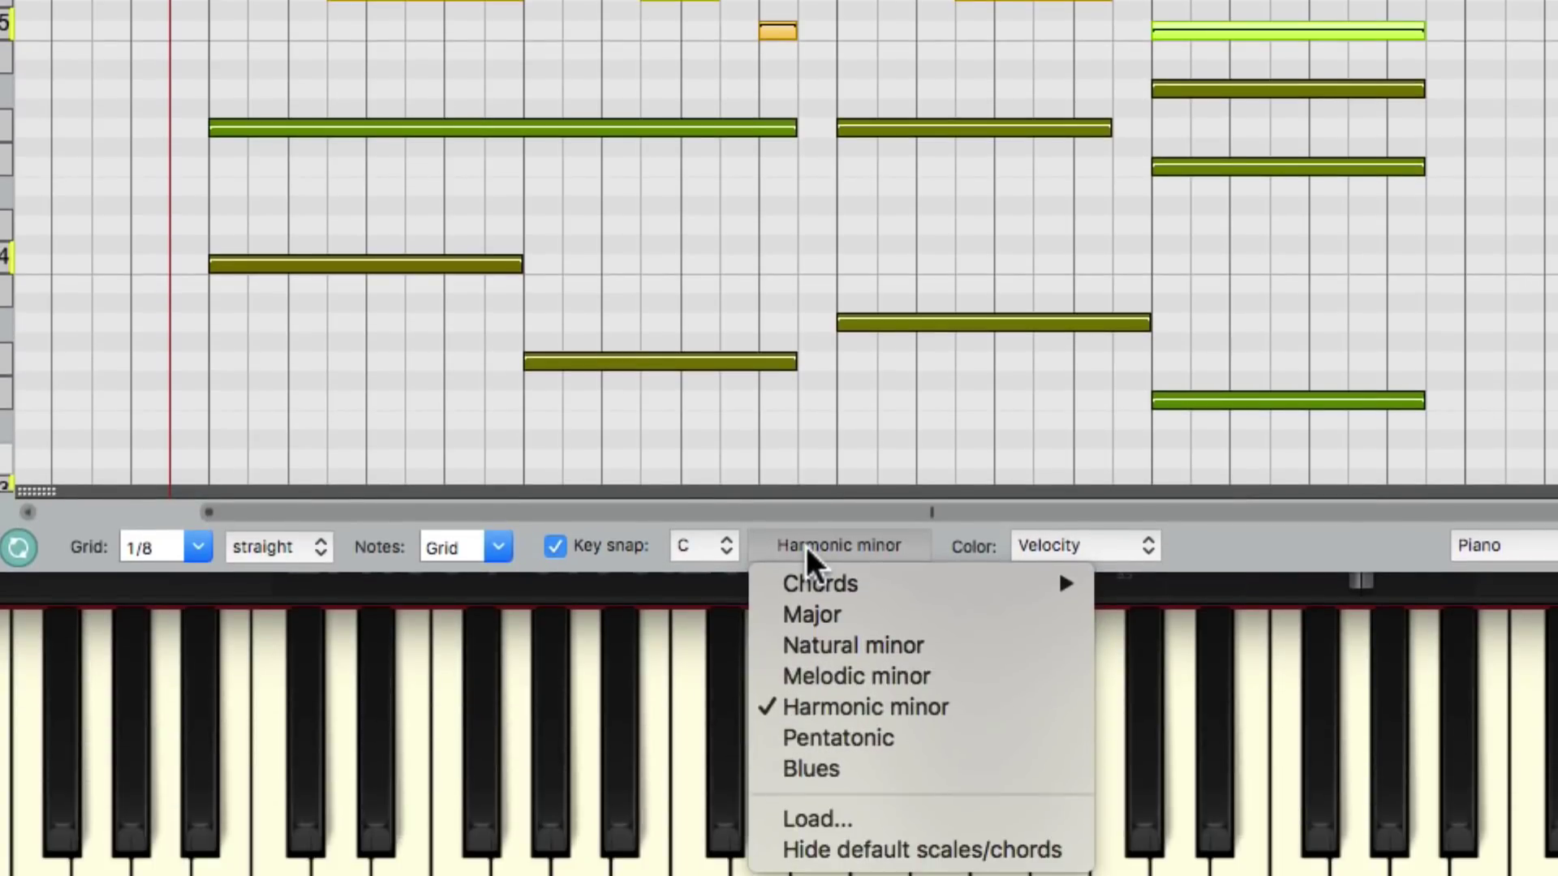
click(827, 615)
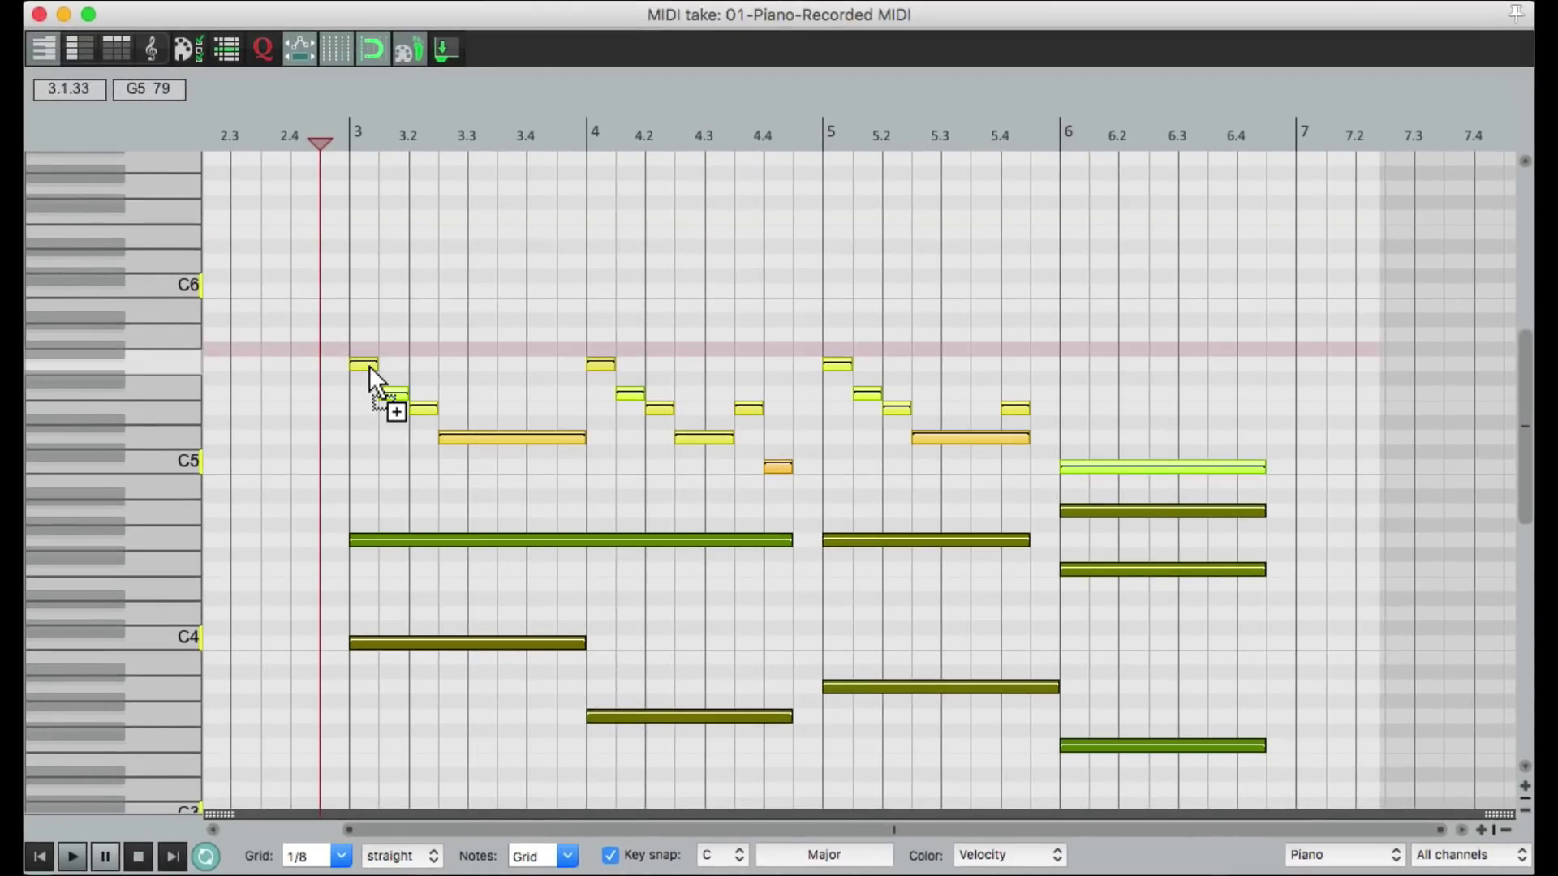
Copy the melody up an octave within C major and play it back.
drag(369, 372, 365, 231)
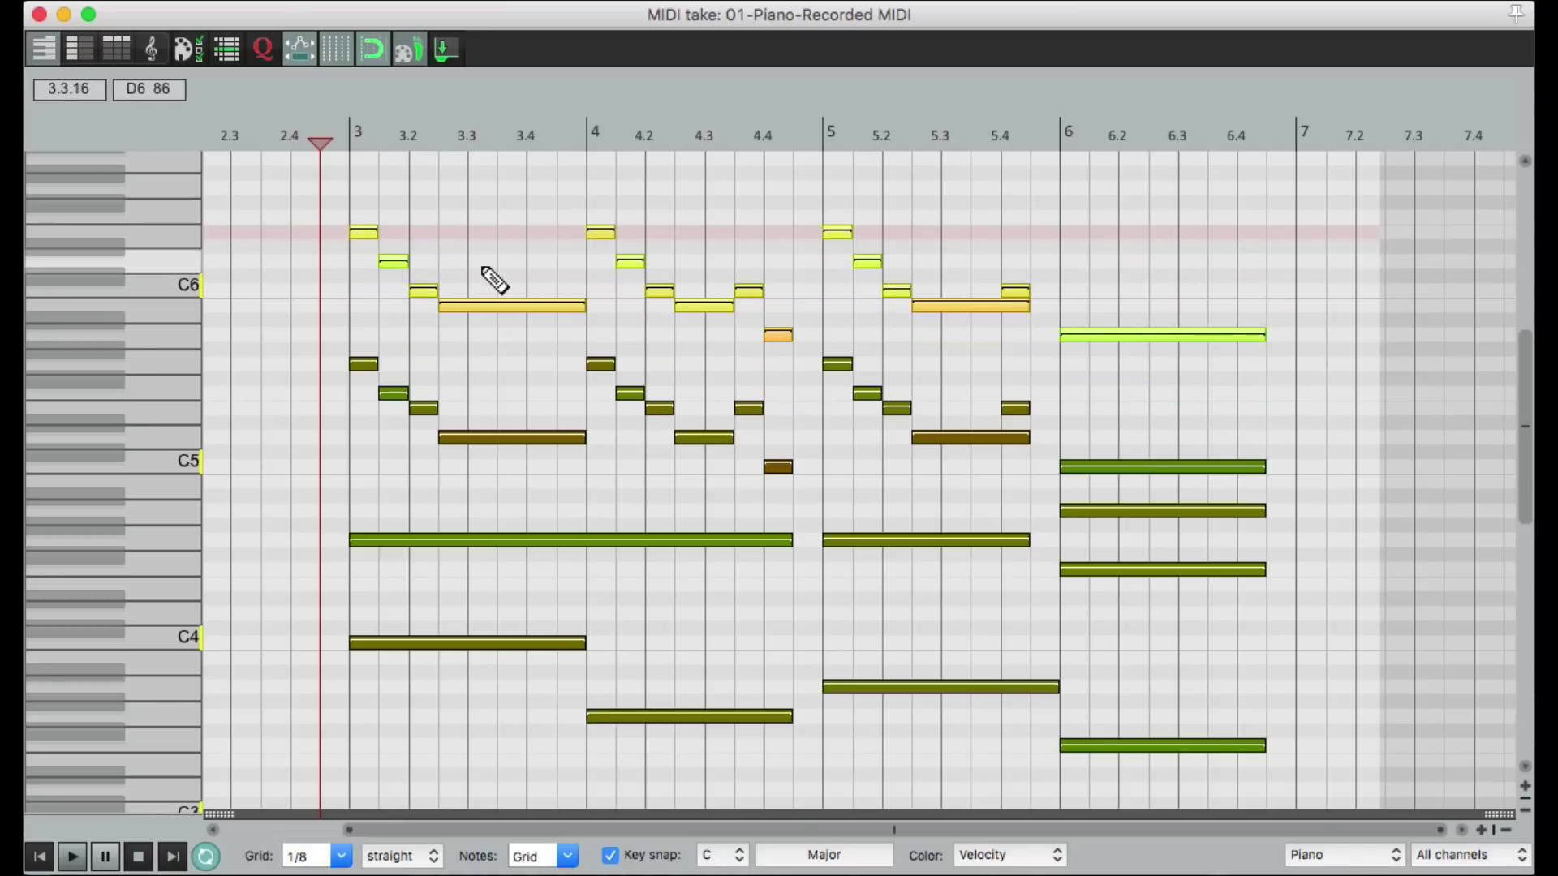
key(space)
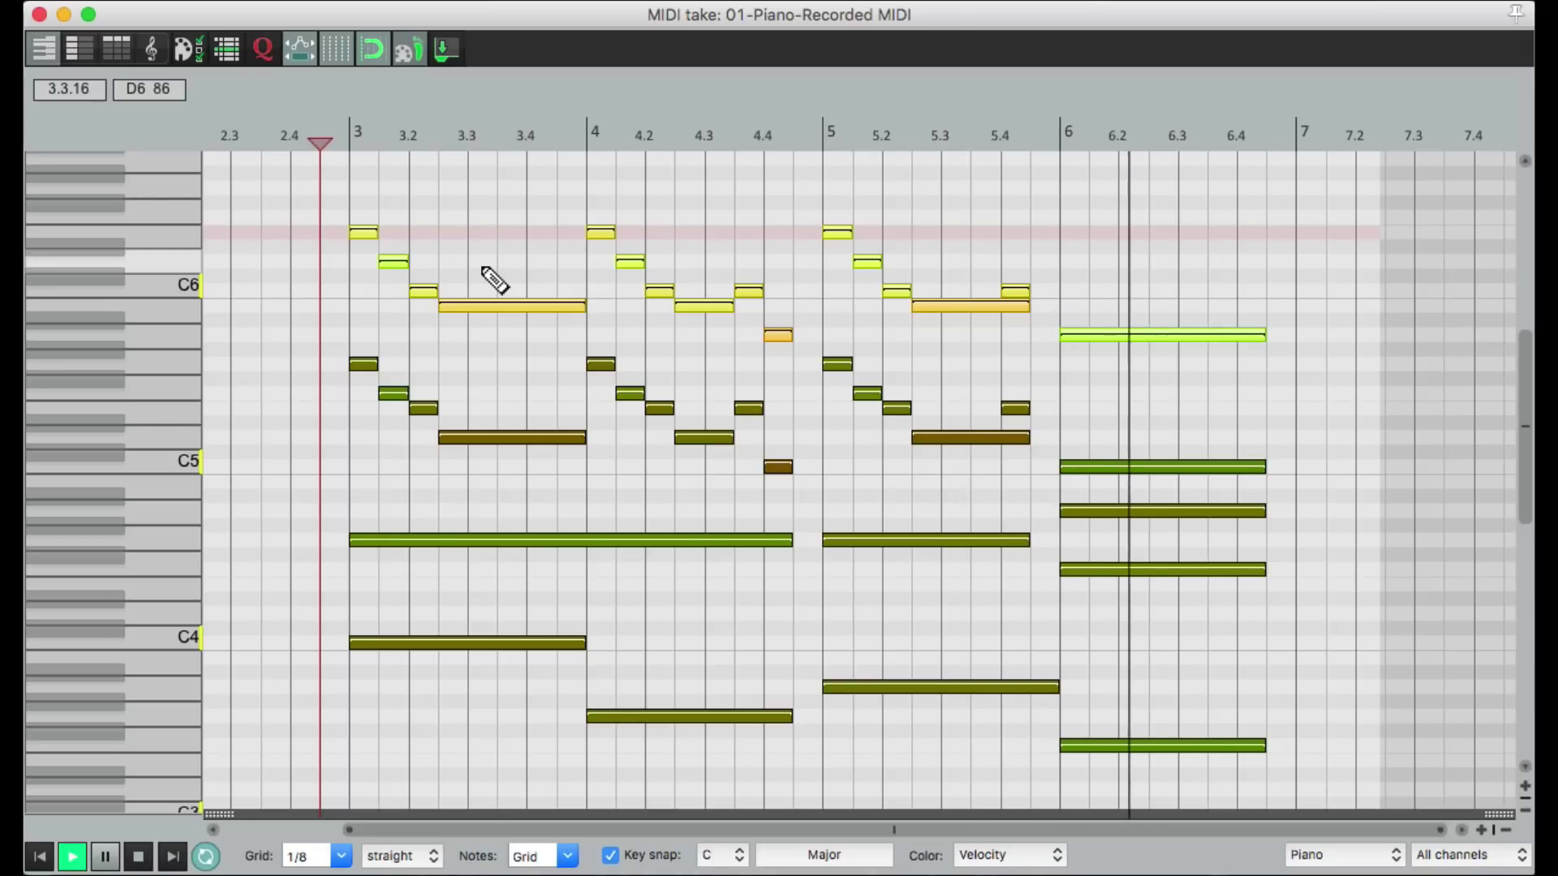
key(space)
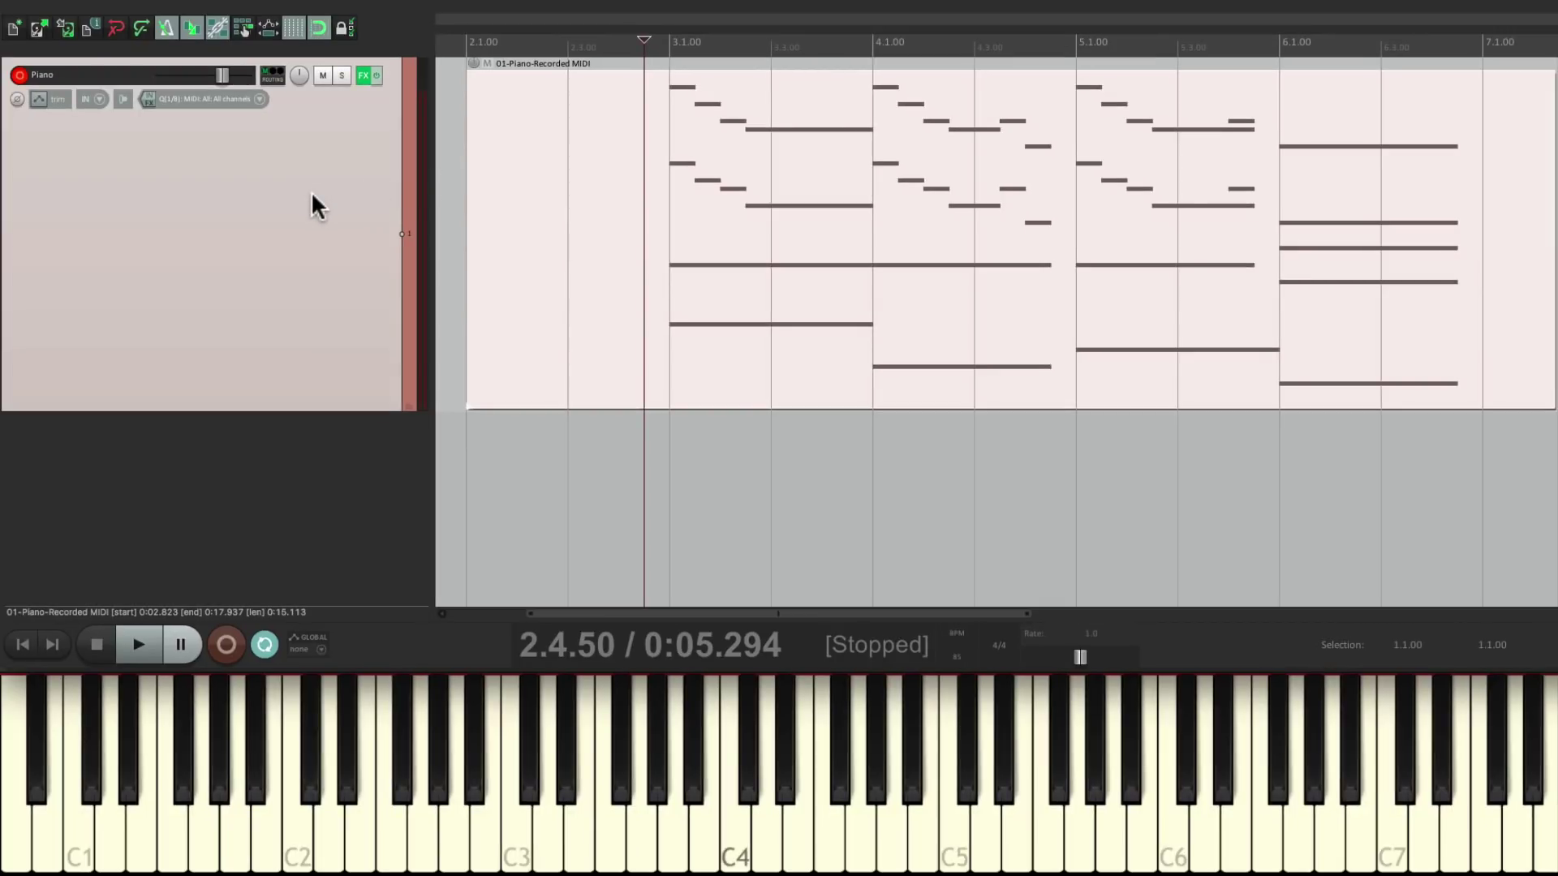
Delete the recorded MIDI item and move the edit cursor back to bar 2.
key(Delete)
click(473, 180)
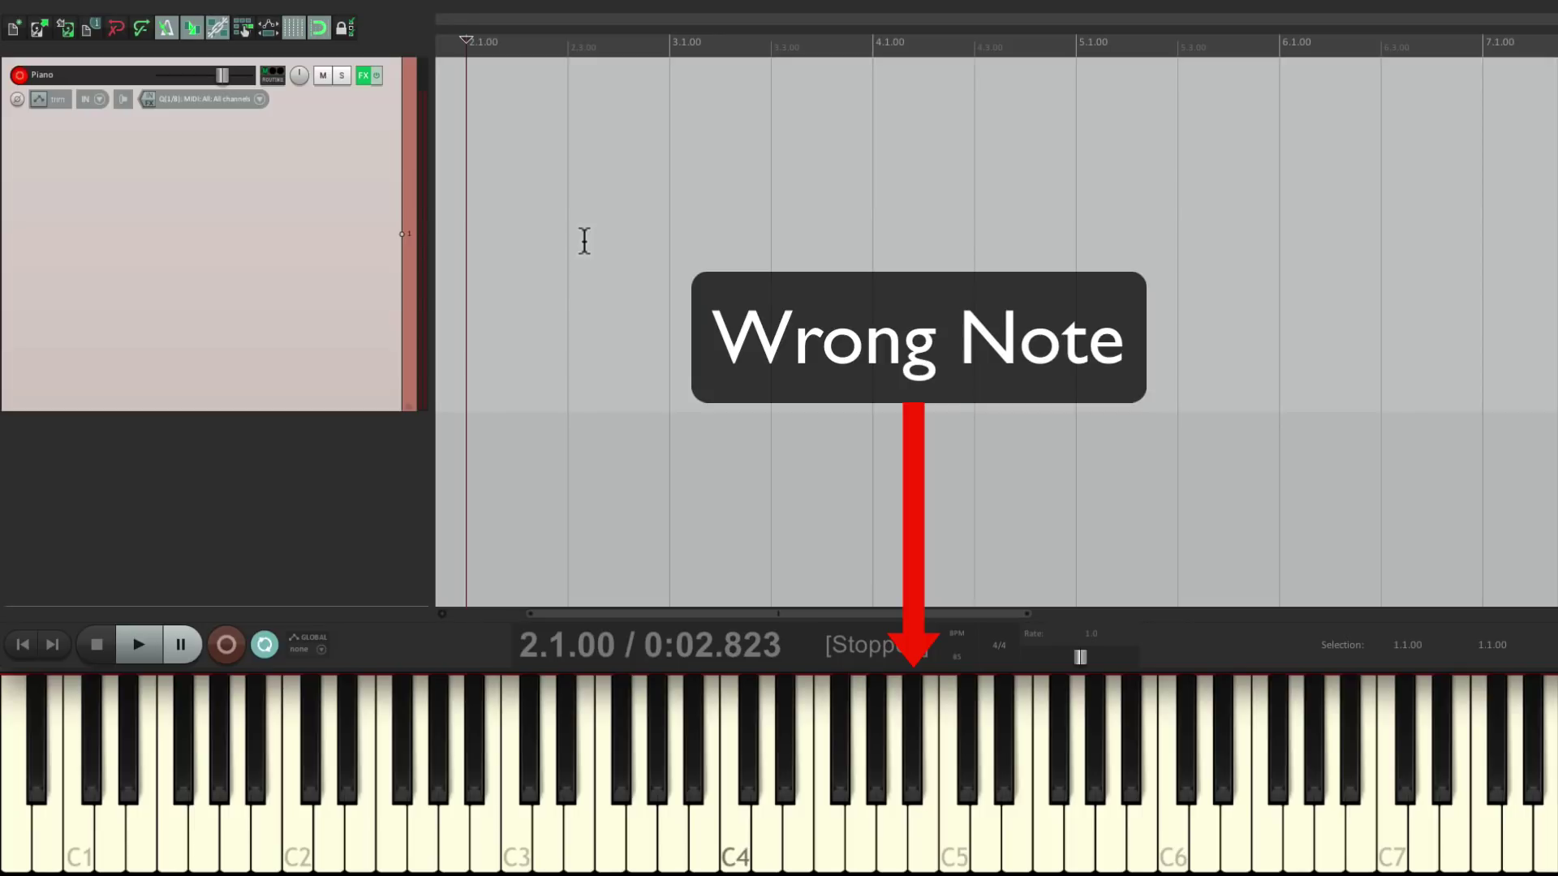
Record a new piano take with deliberately wrong notes and stop.
key(ctrl+r)
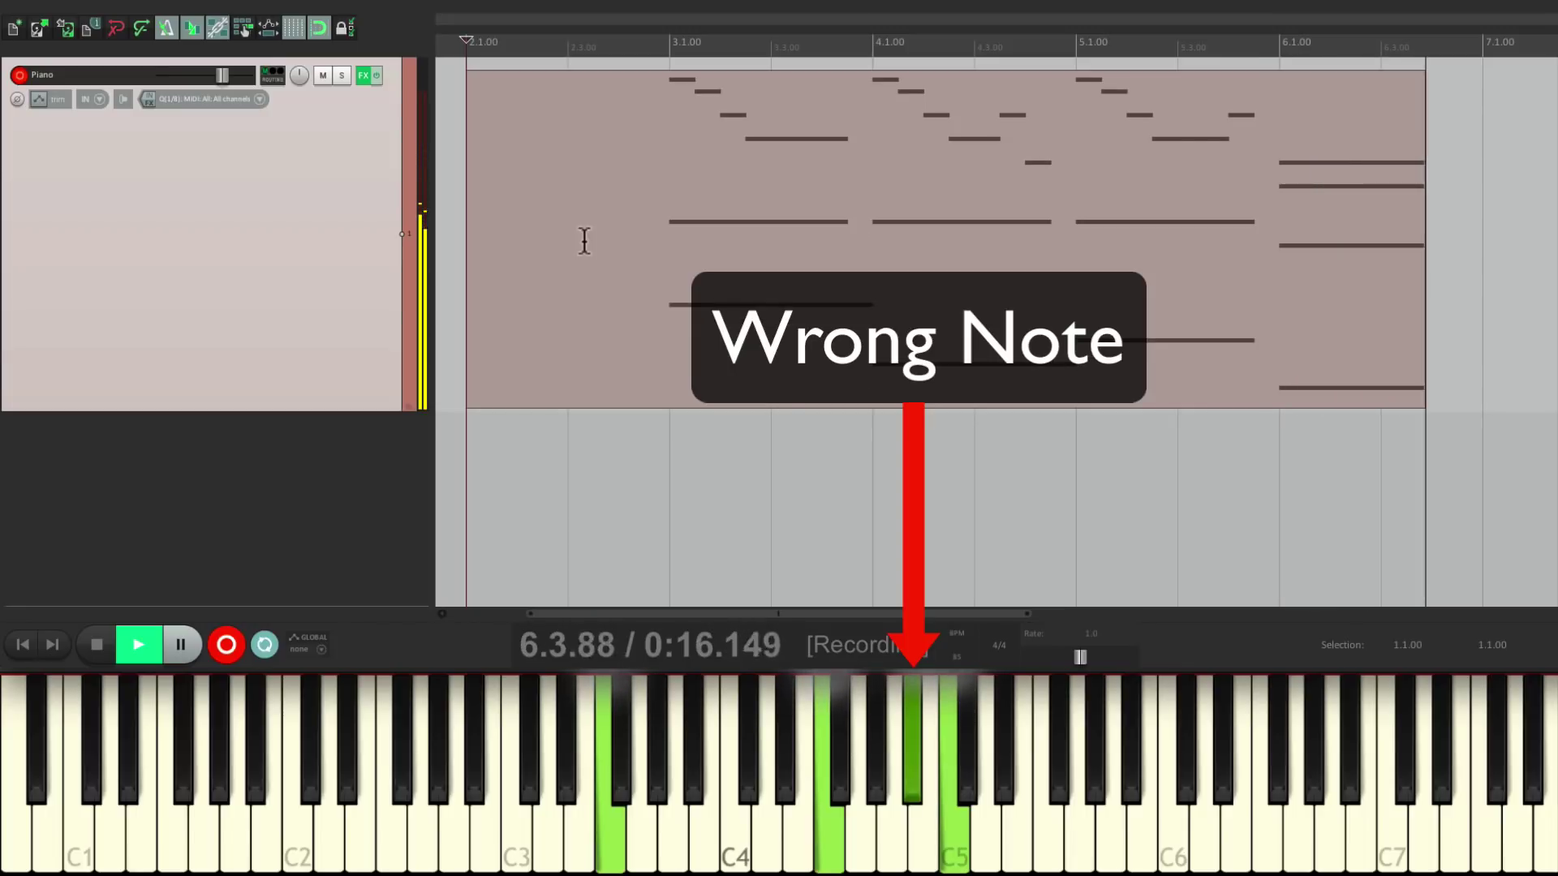
key(space)
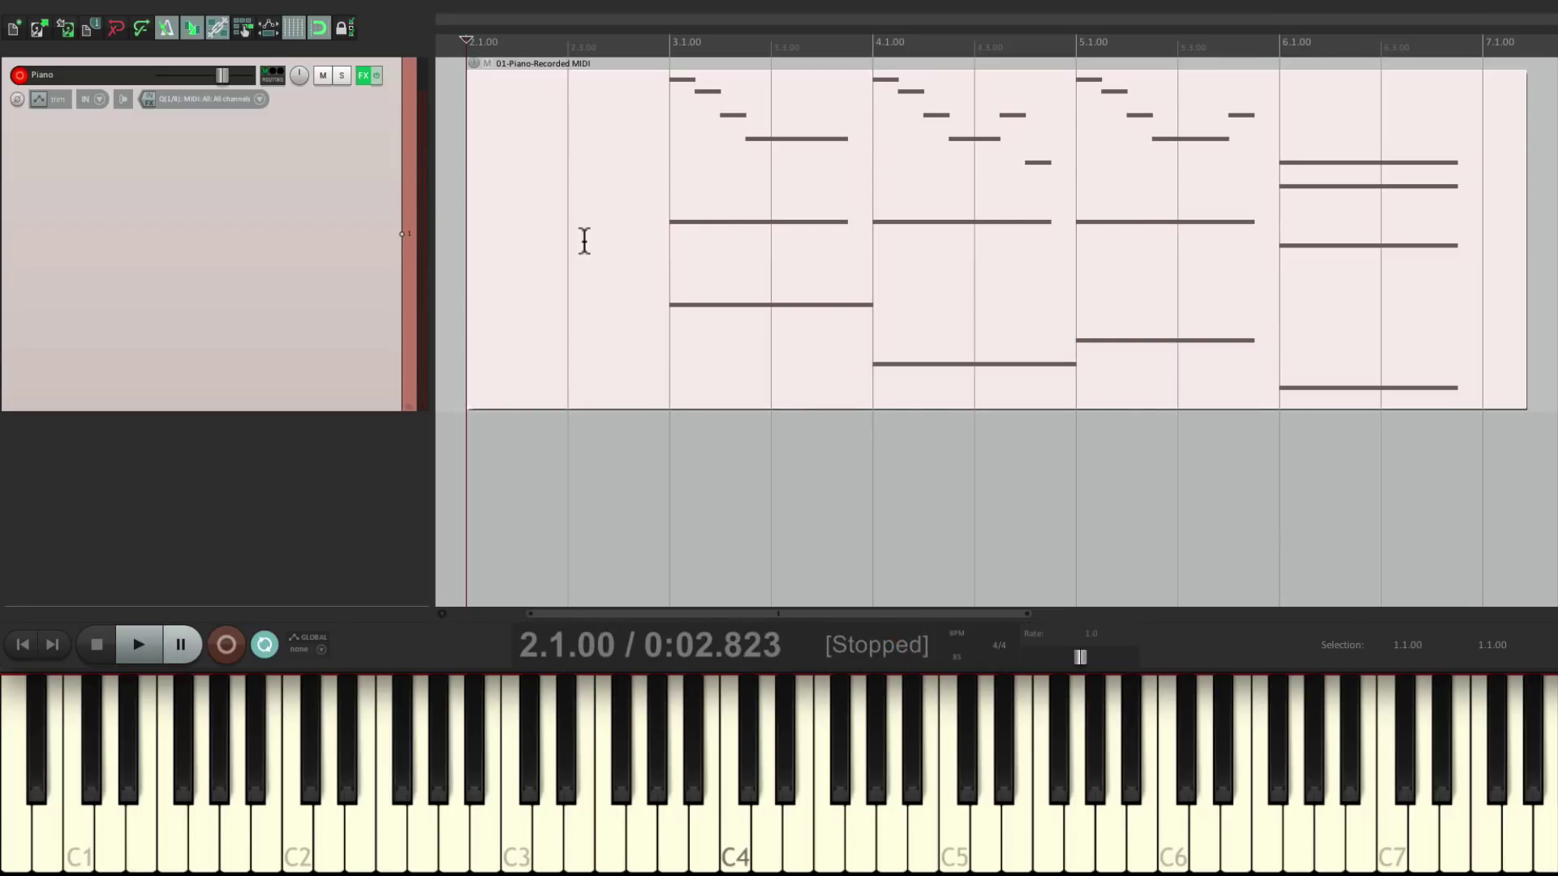
double_click(716, 179)
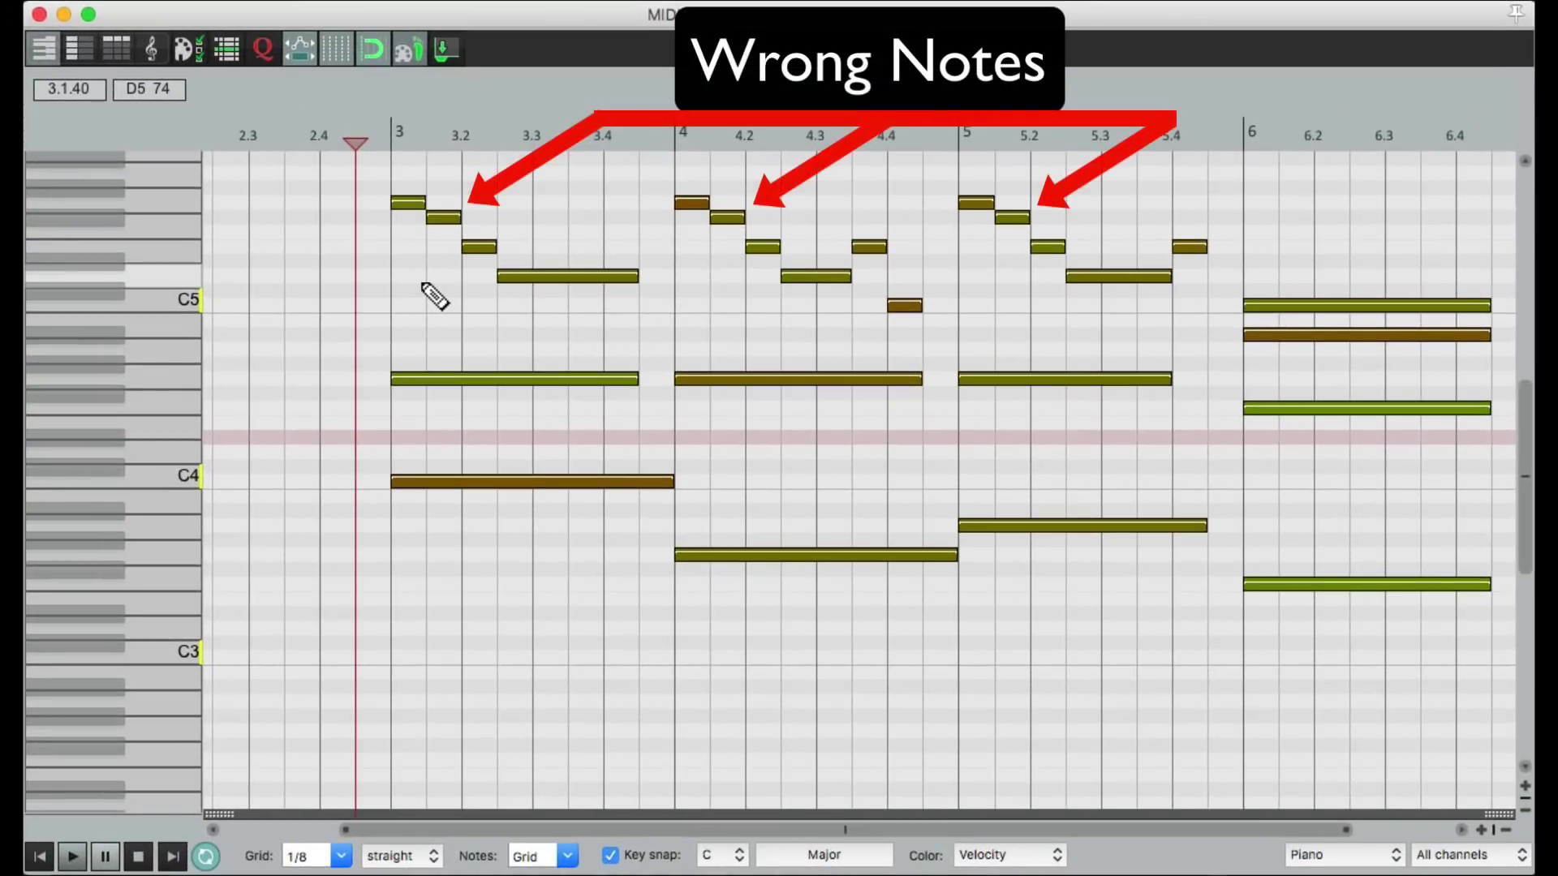
key(space)
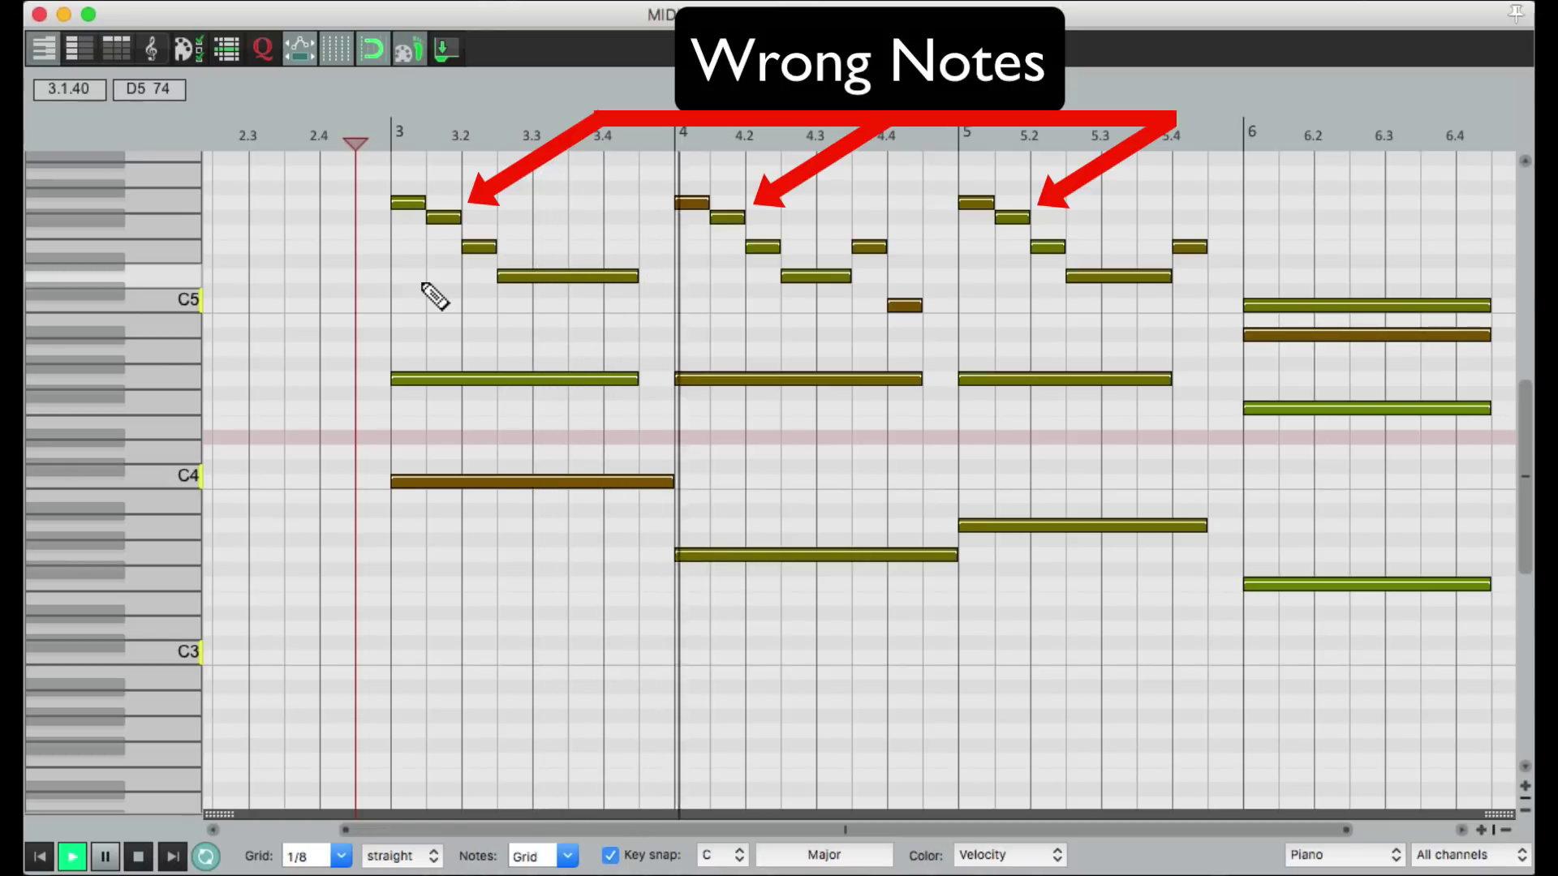
key(space)
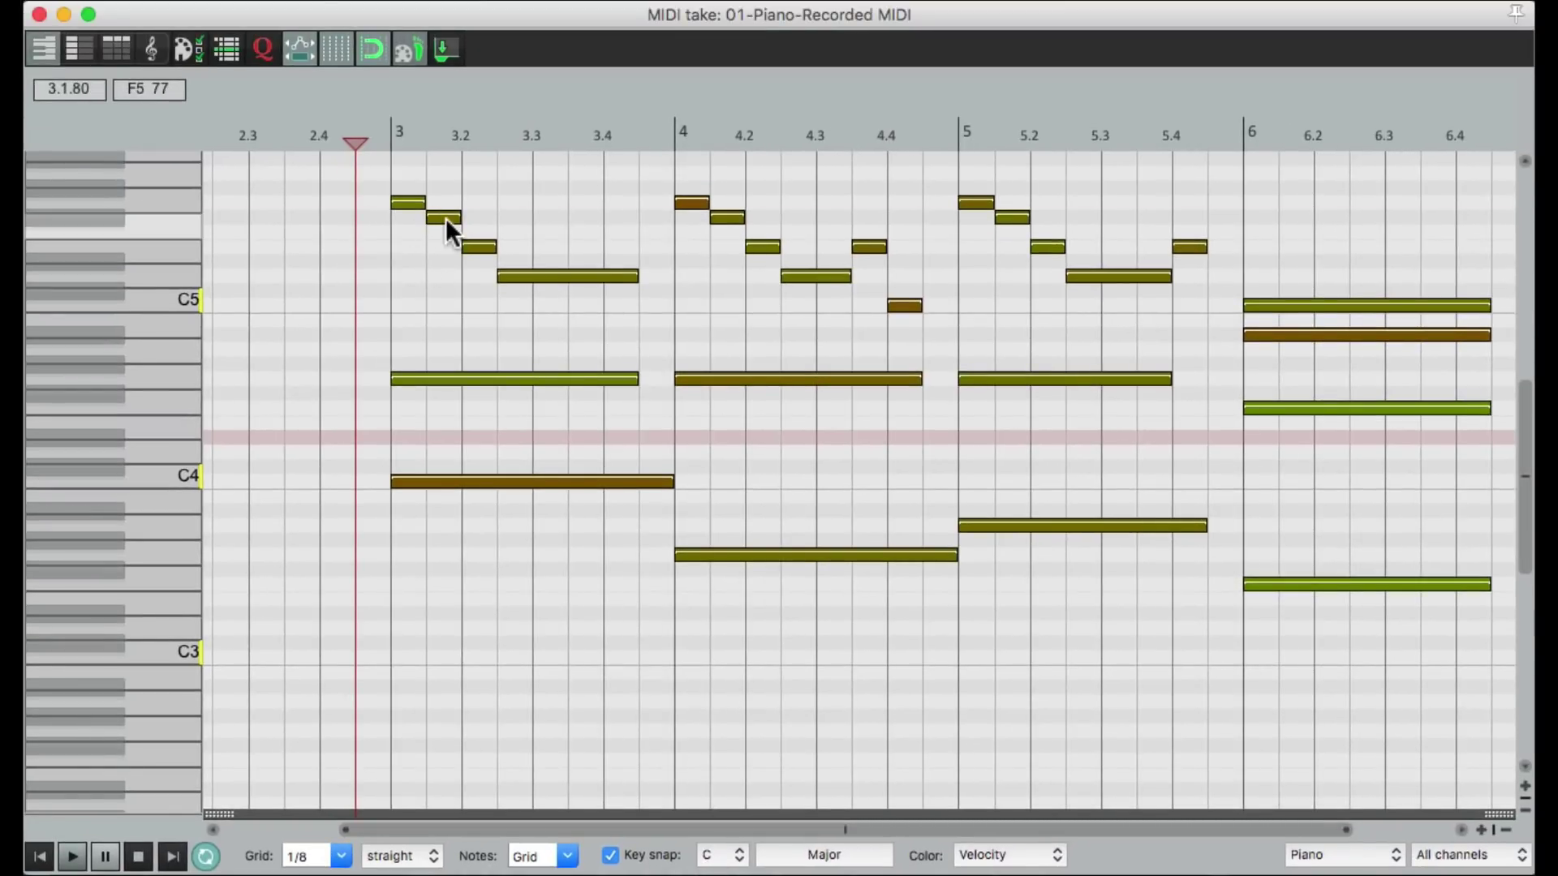
drag(445, 218, 447, 203)
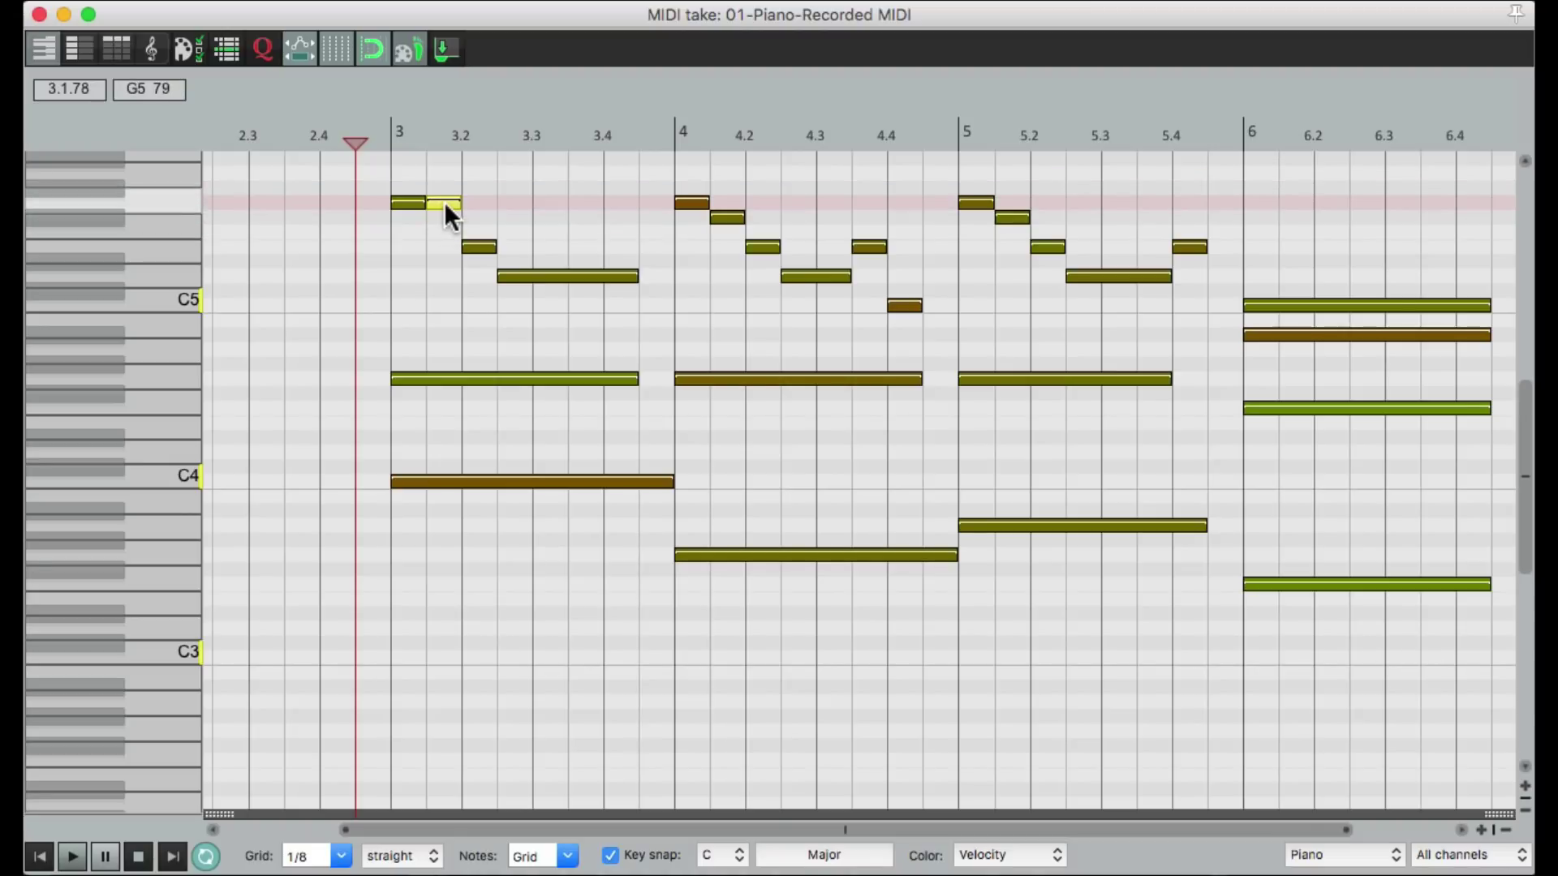
mouse_move(448, 207)
mouse_down()
mouse_move(452, 311)
mouse_move(447, 274)
mouse_up()
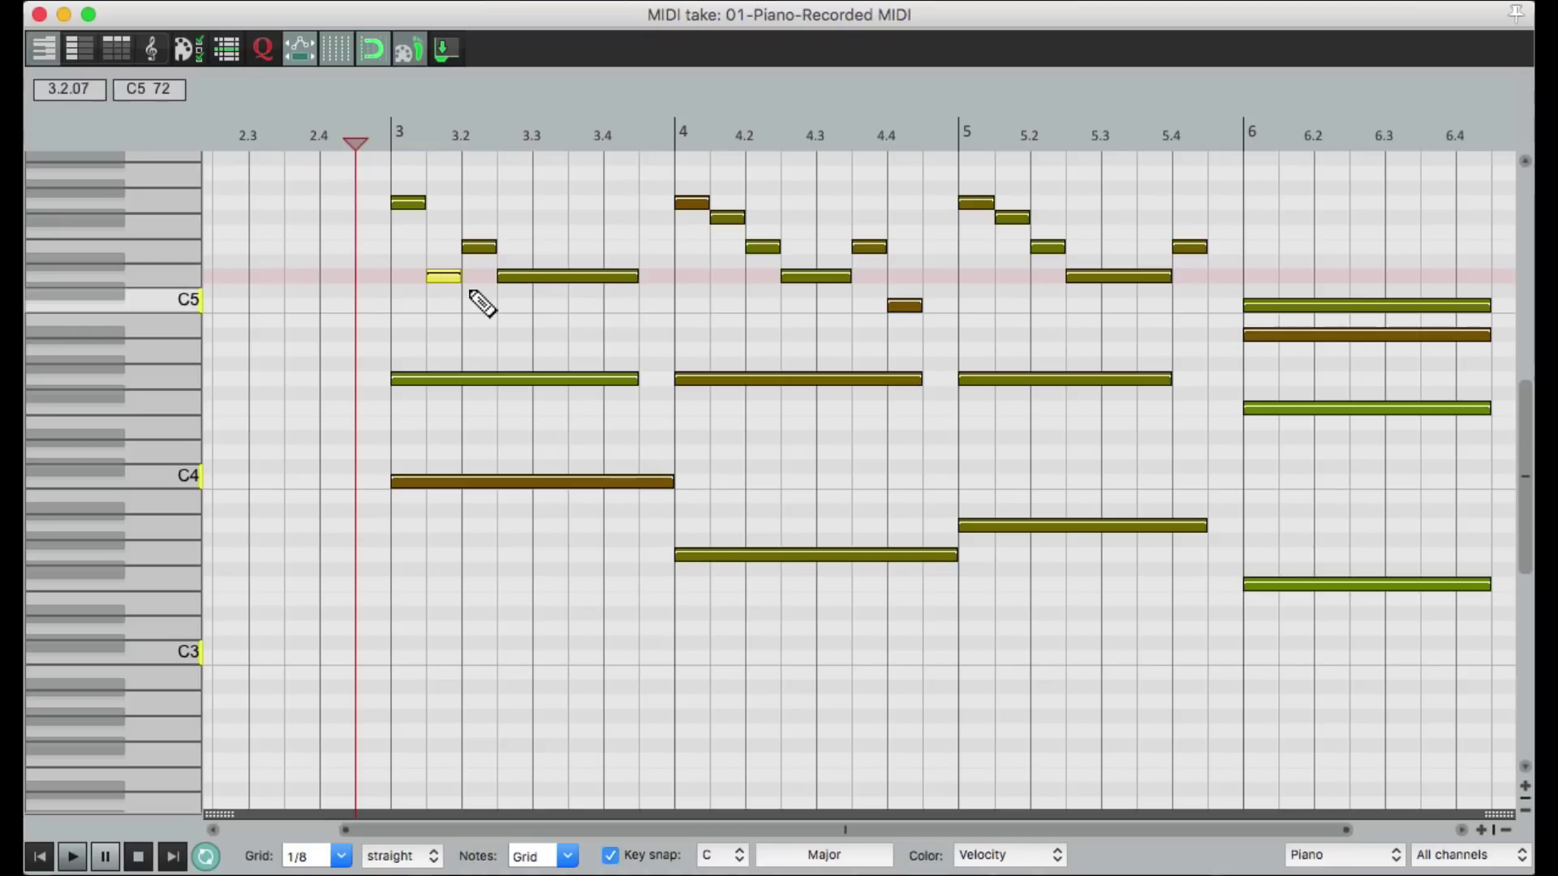
key(super+z)
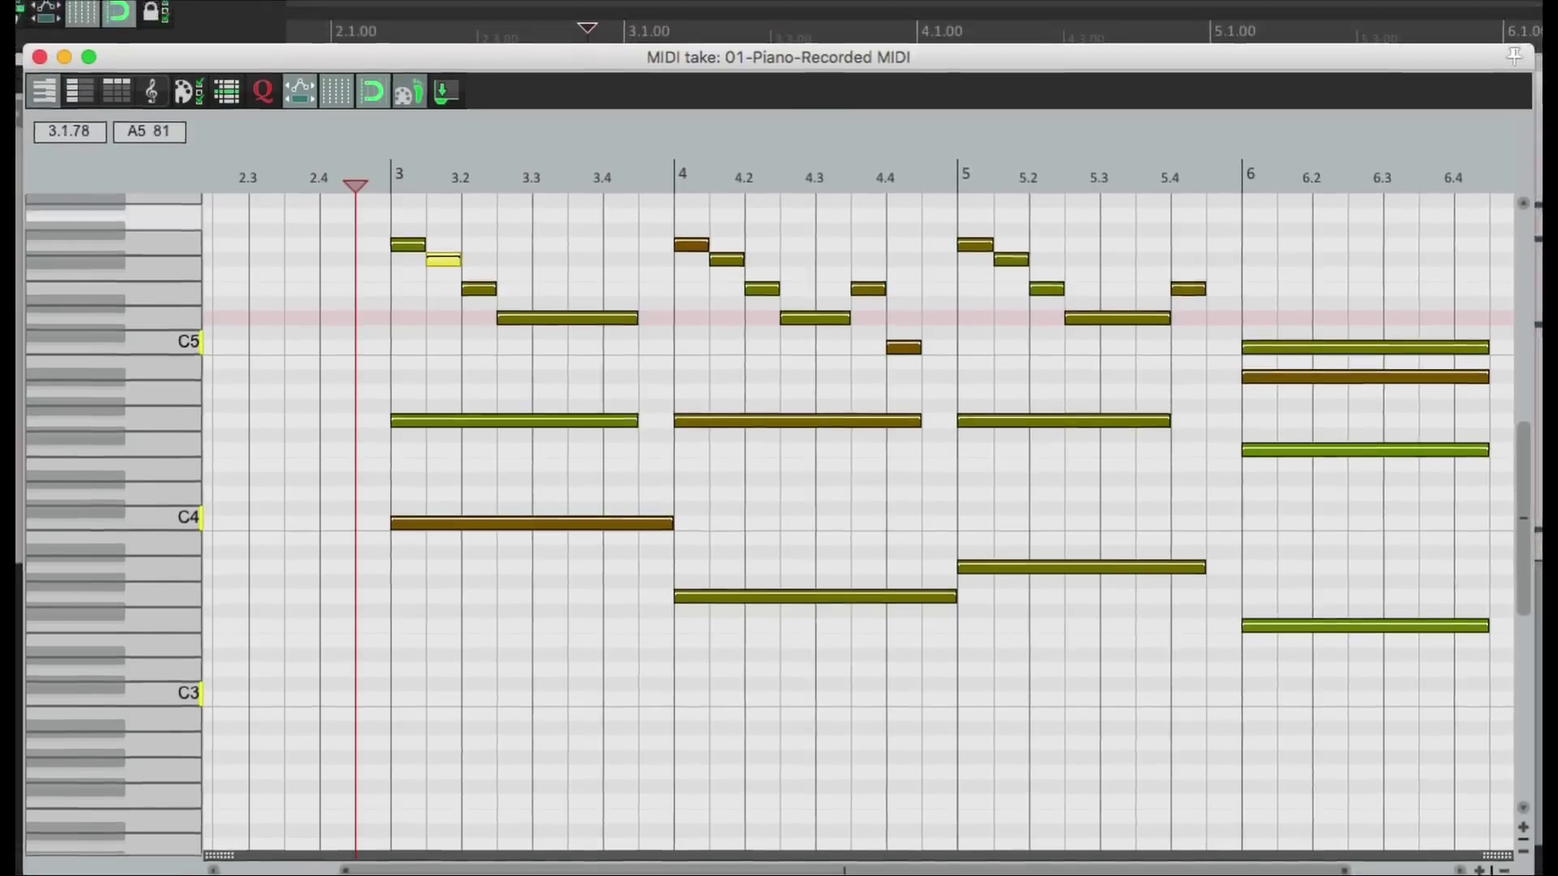
click(279, 13)
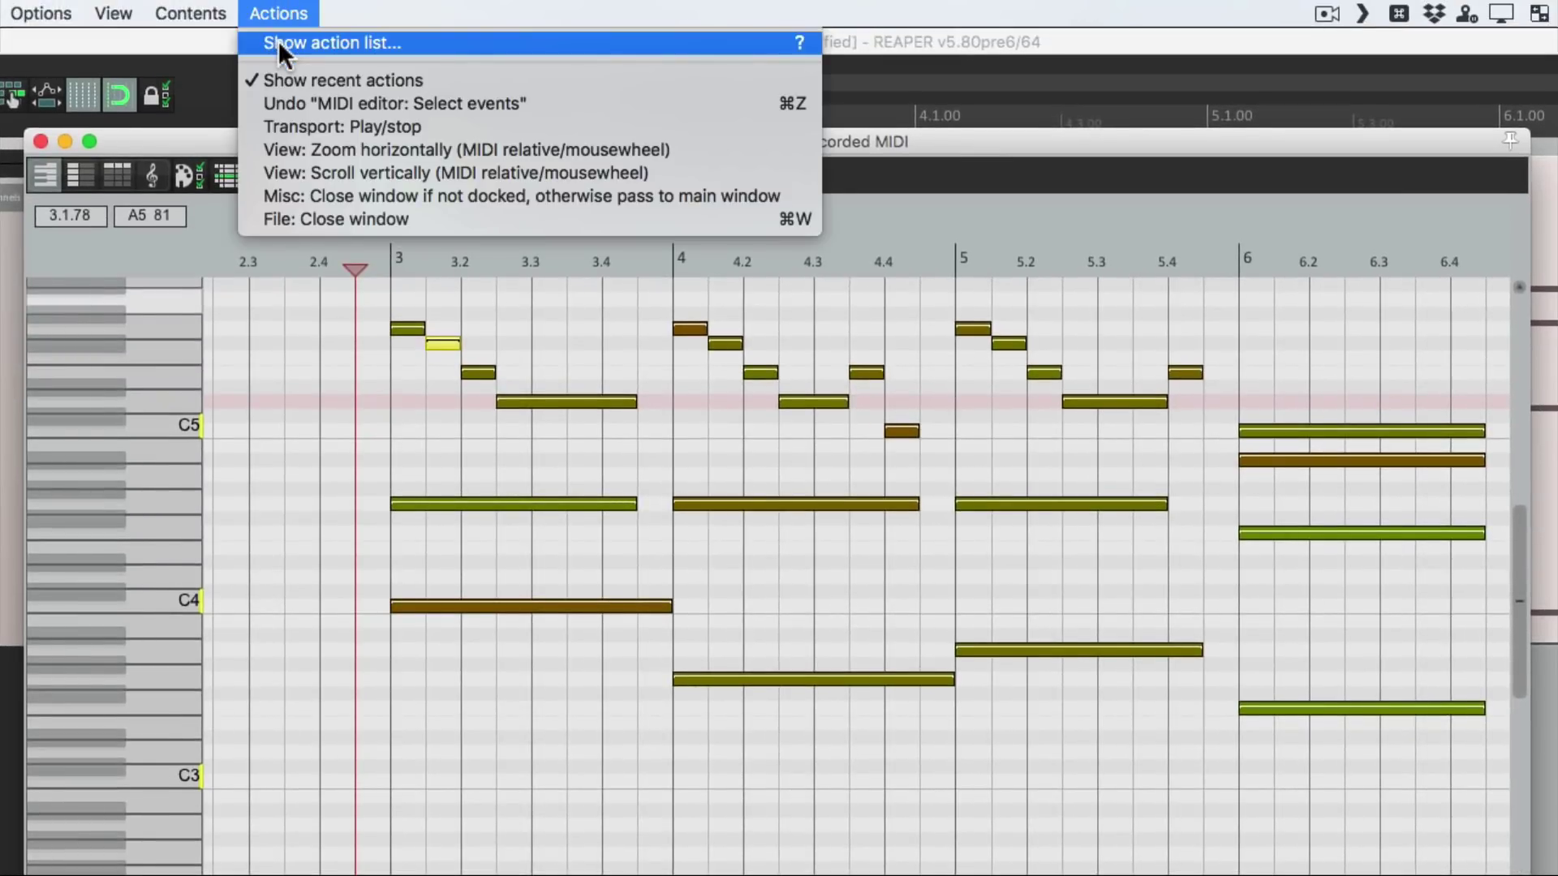
click(331, 43)
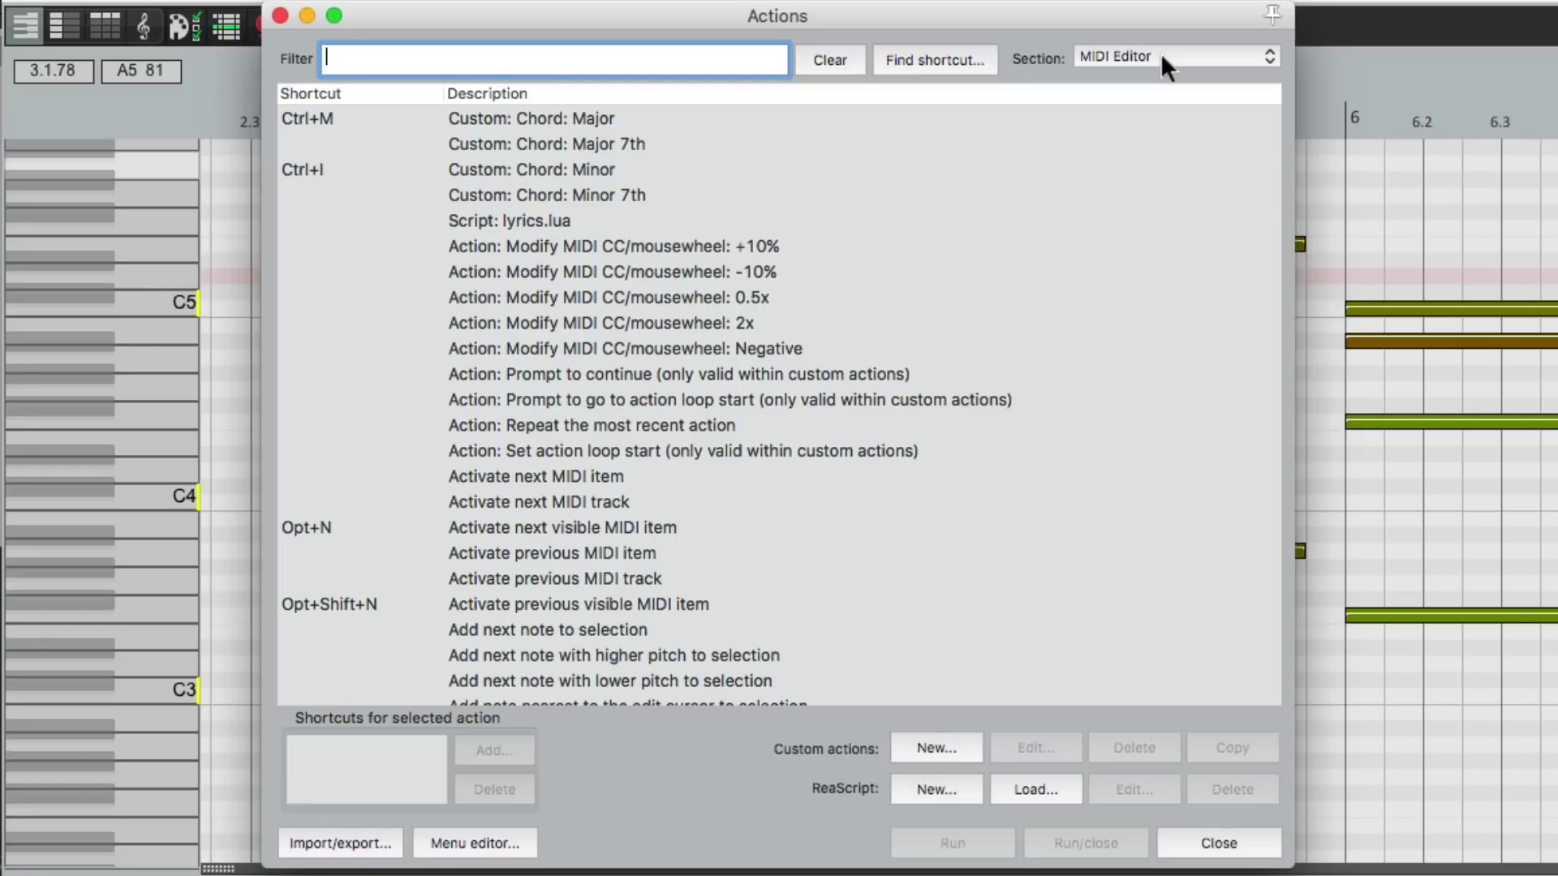
text(ke)
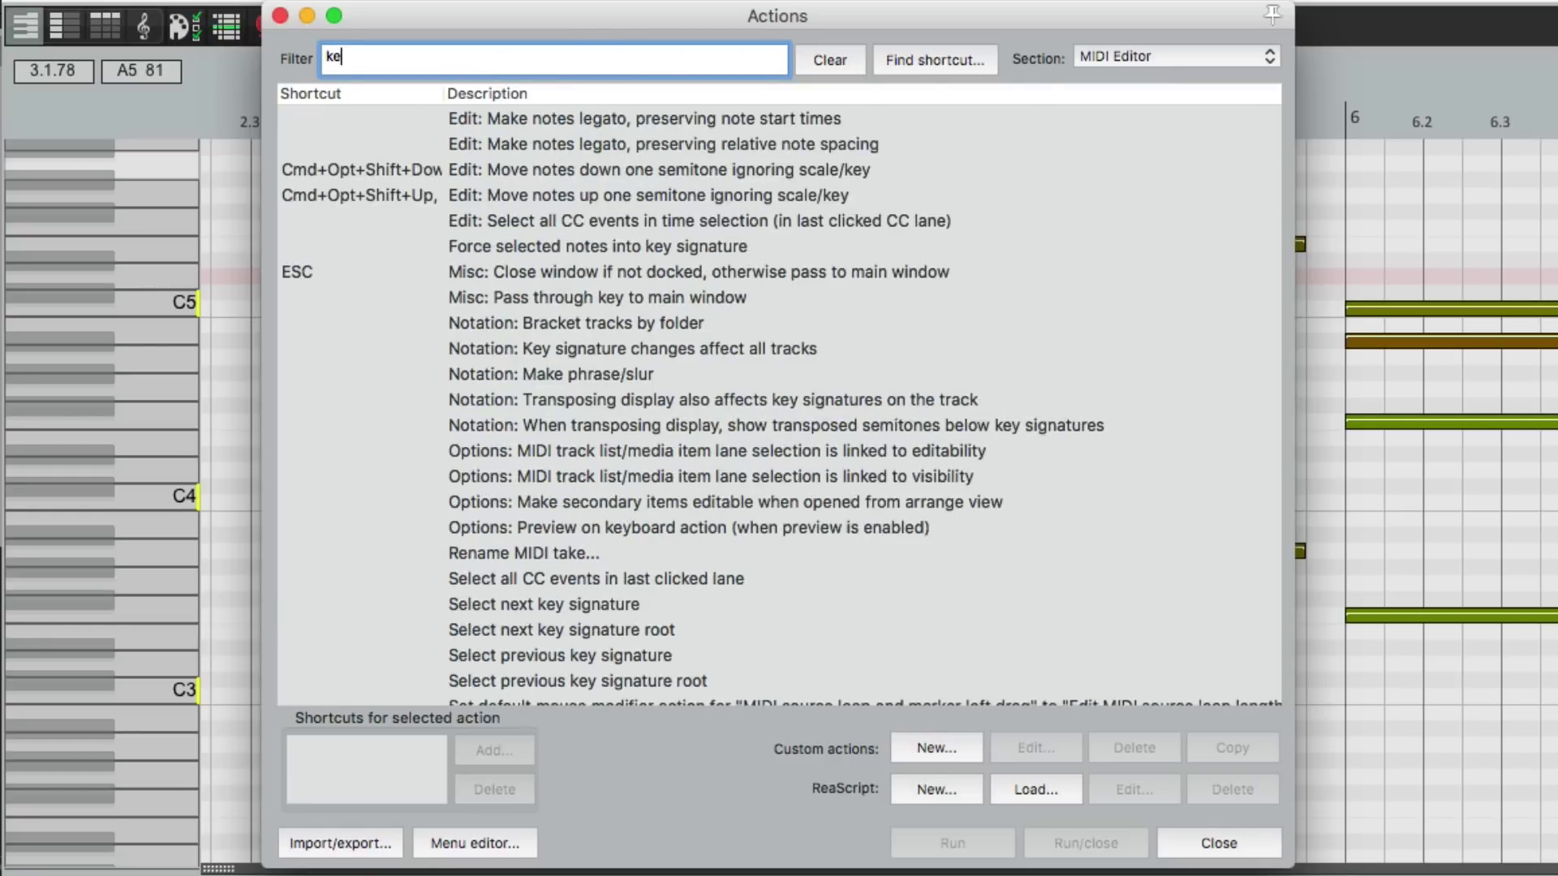
text(y)
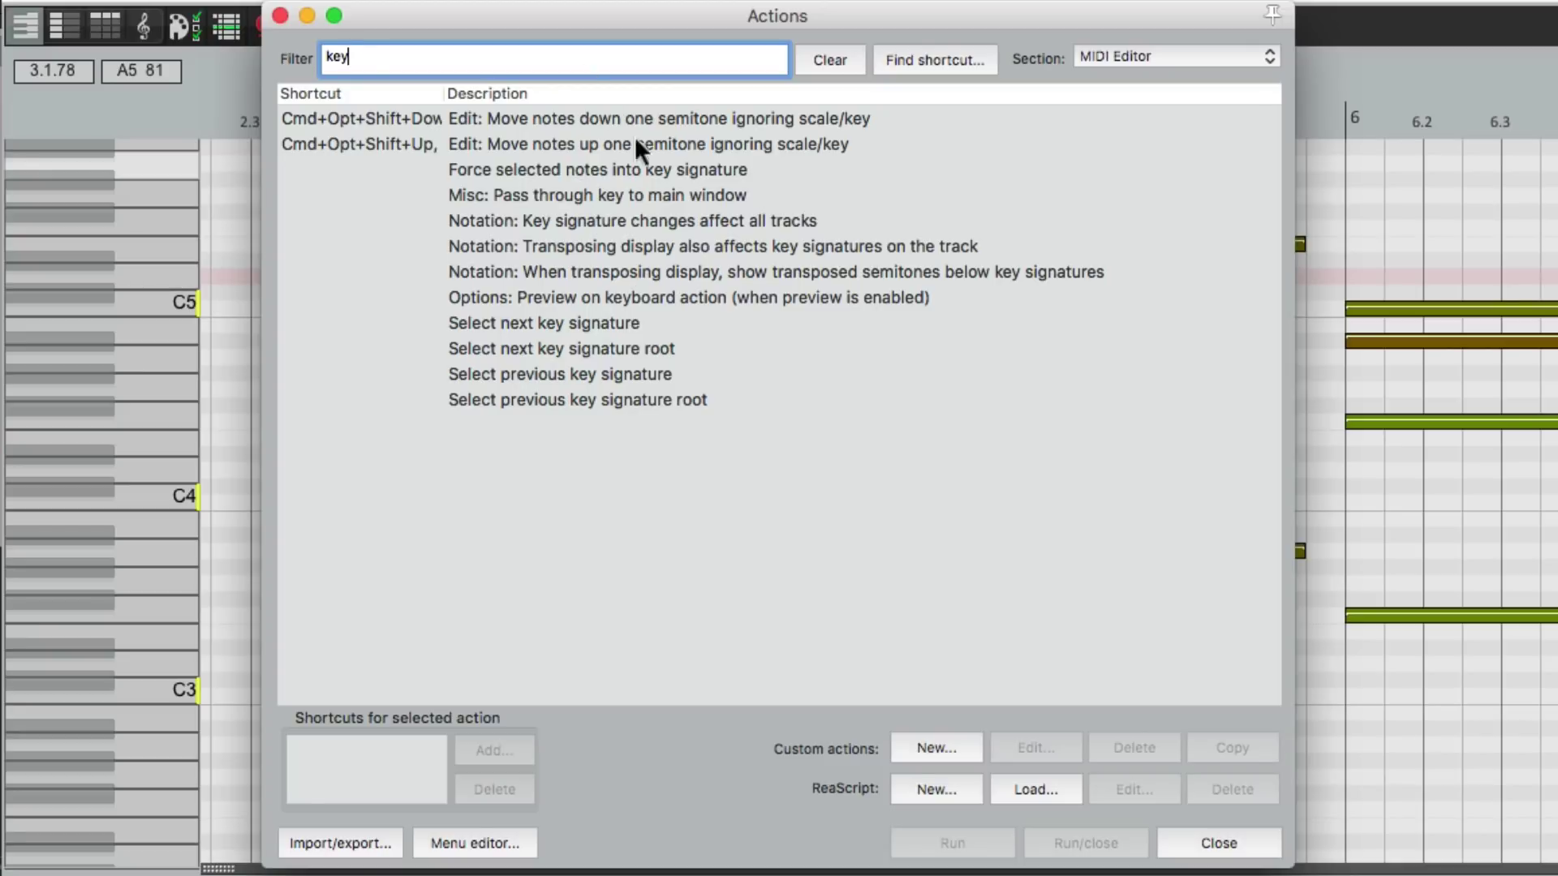
click(661, 172)
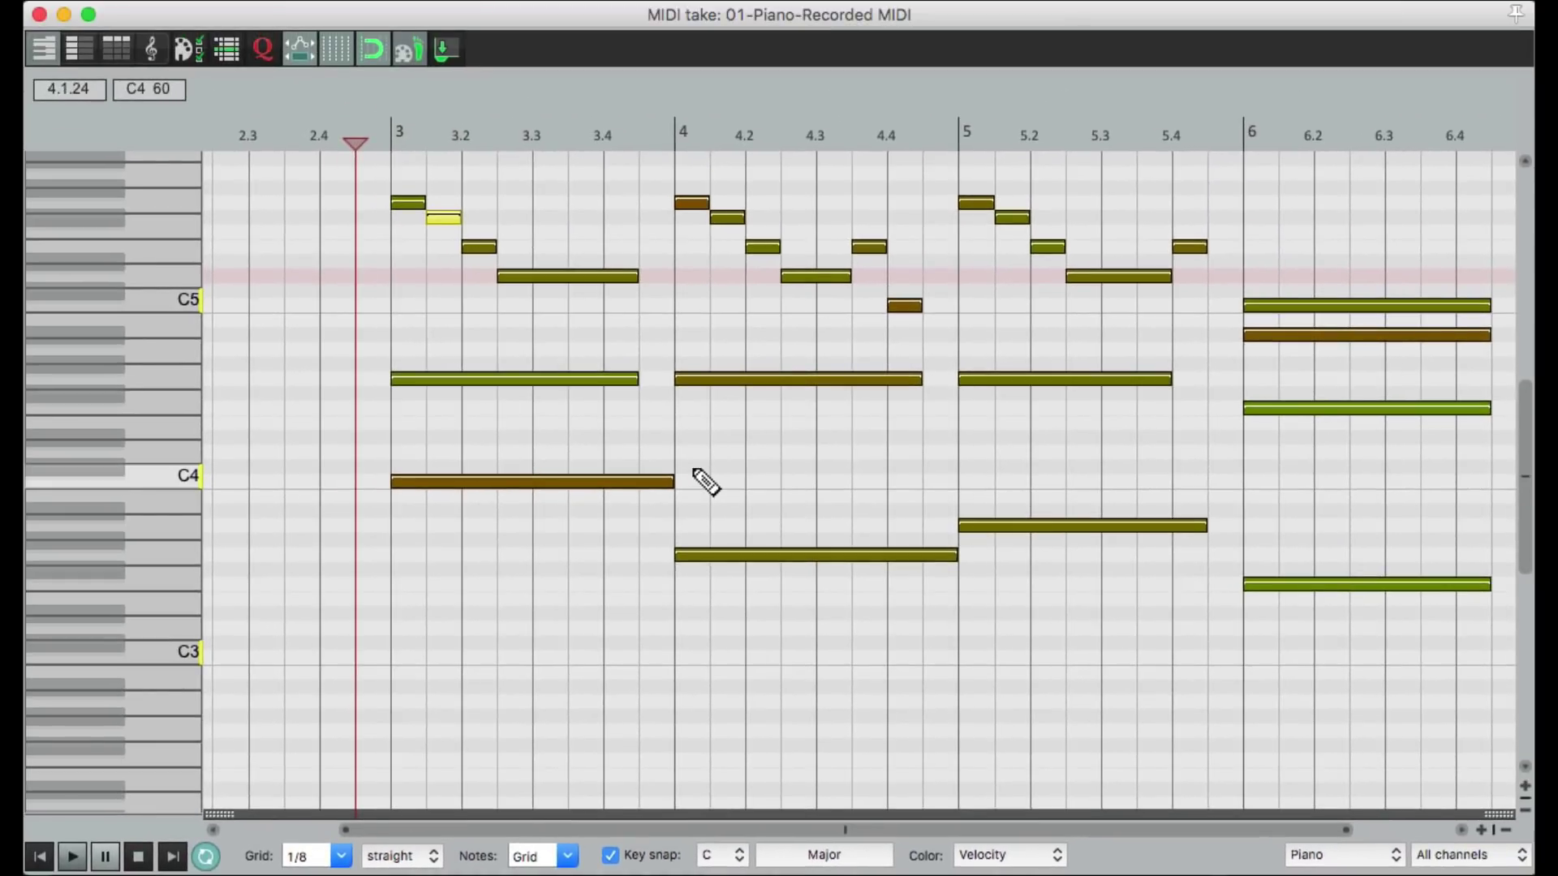
Select all notes and run 'Force selected notes into key signature' from the action list.
key(ctrl+a)
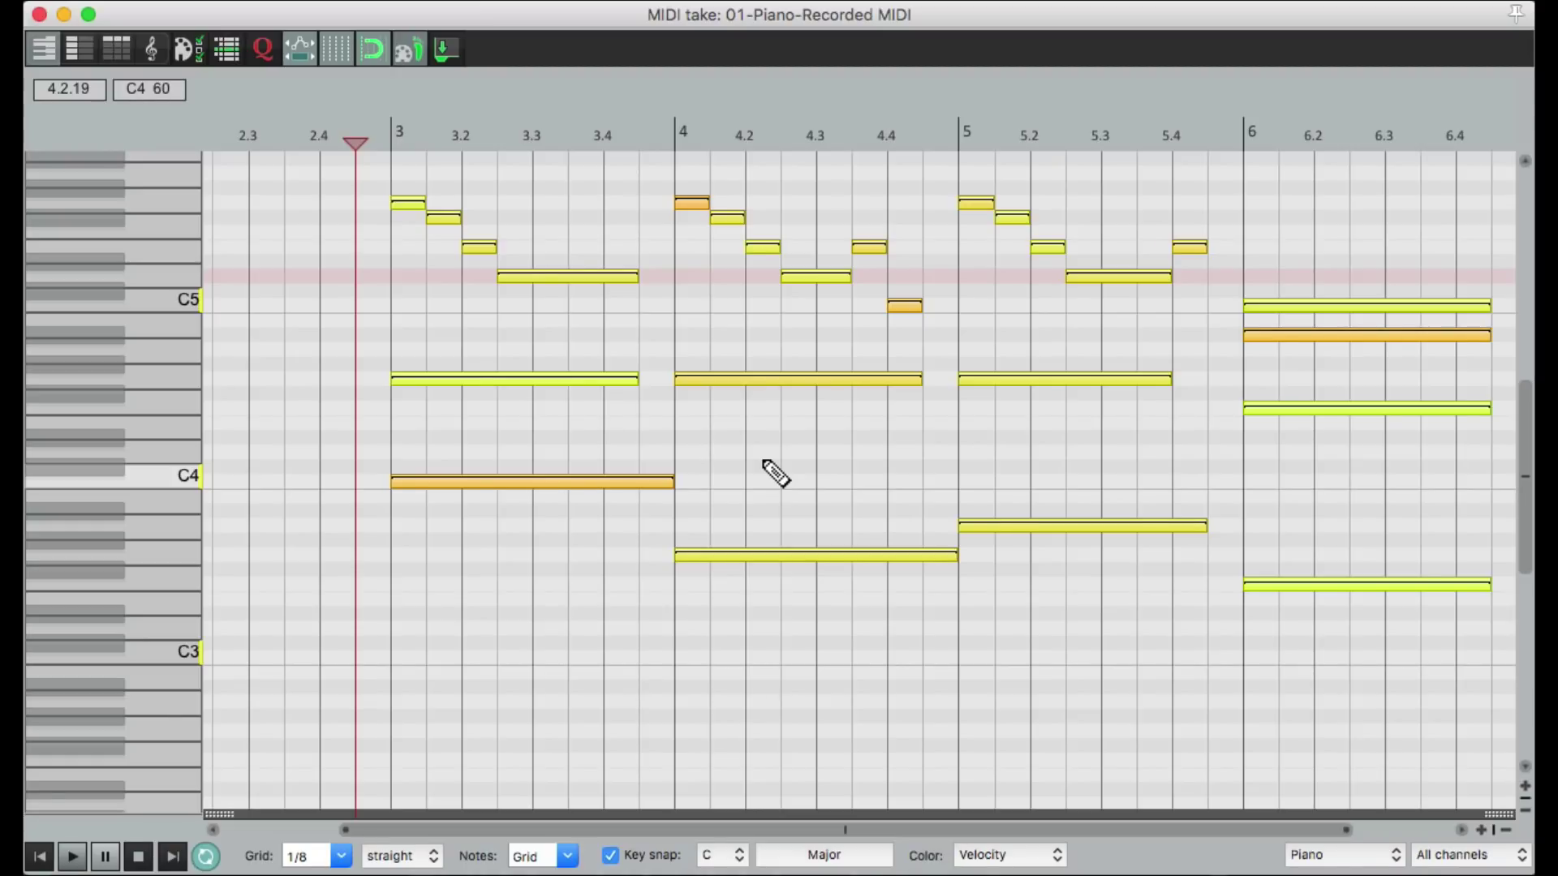
key(shift+slash)
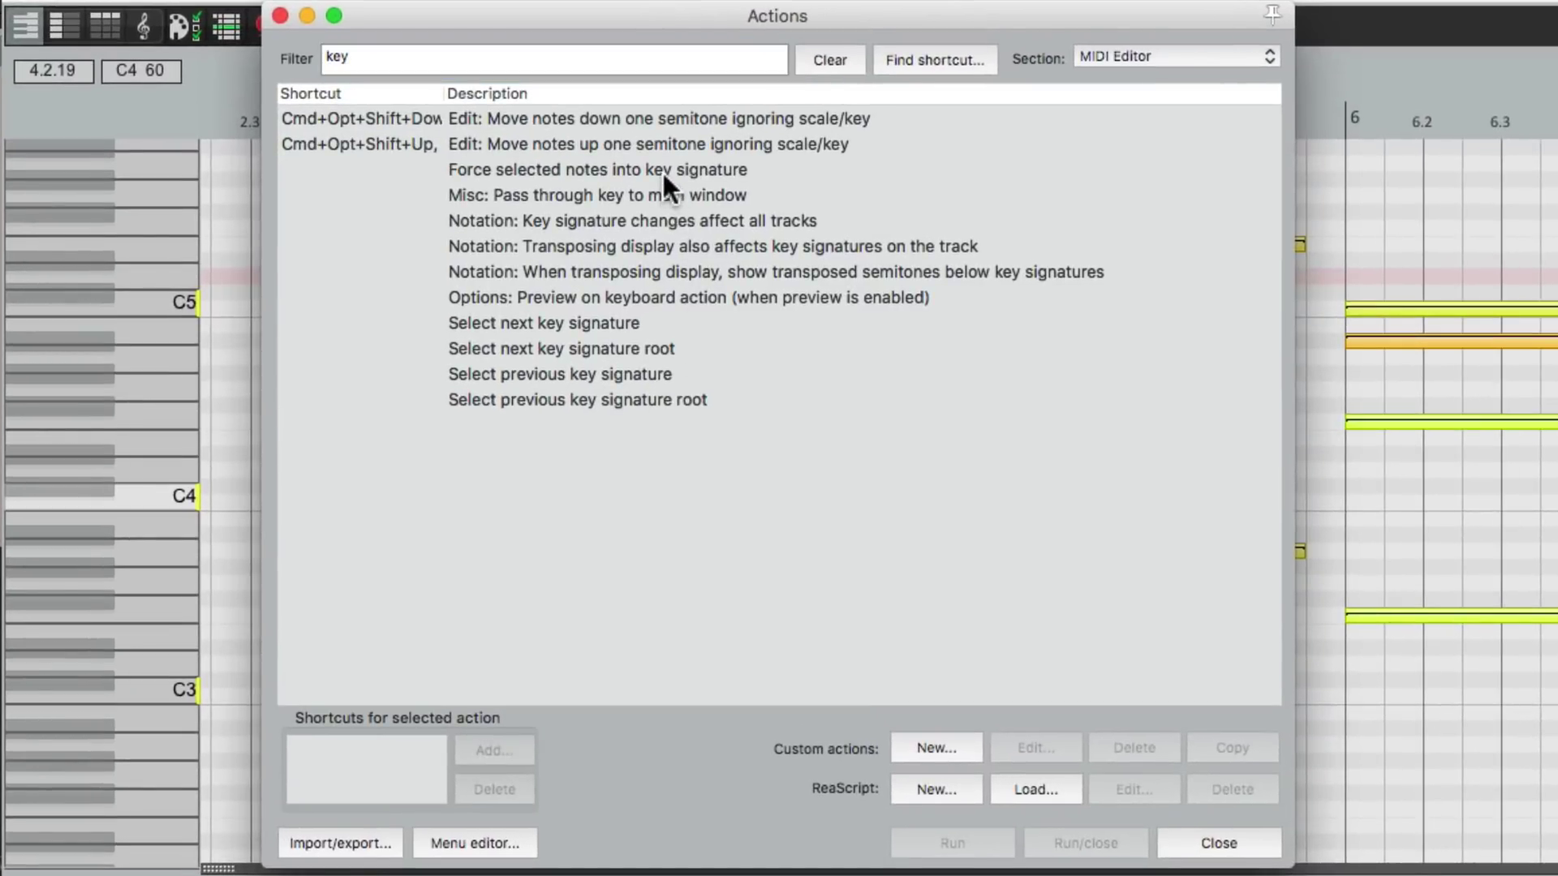
click(663, 171)
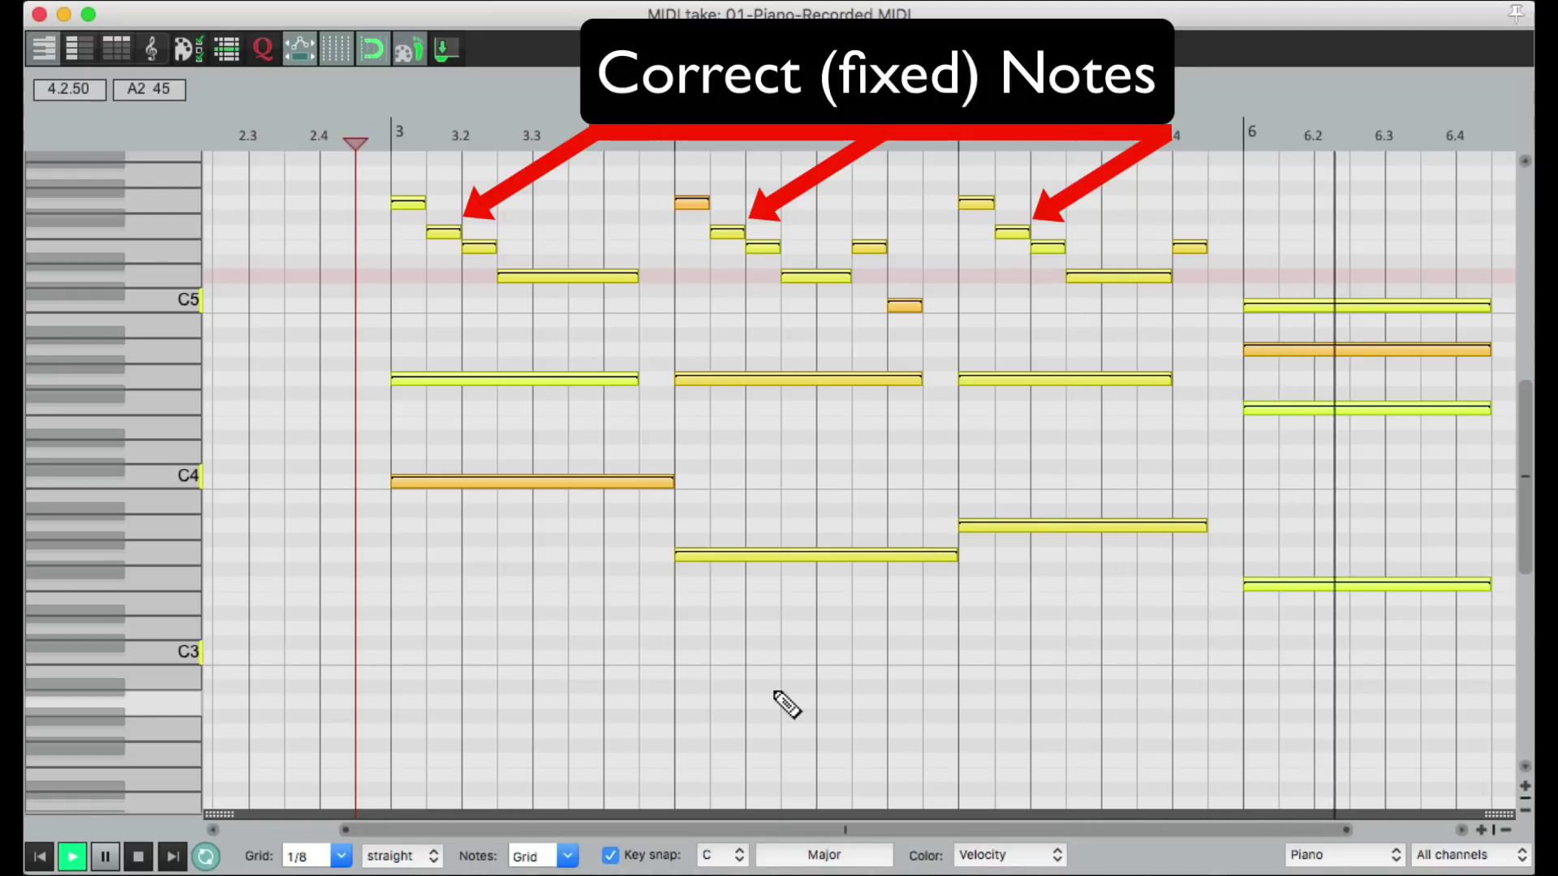
Play back the part from bar 3 to hear the wrong notes corrected into C major.
key(space)
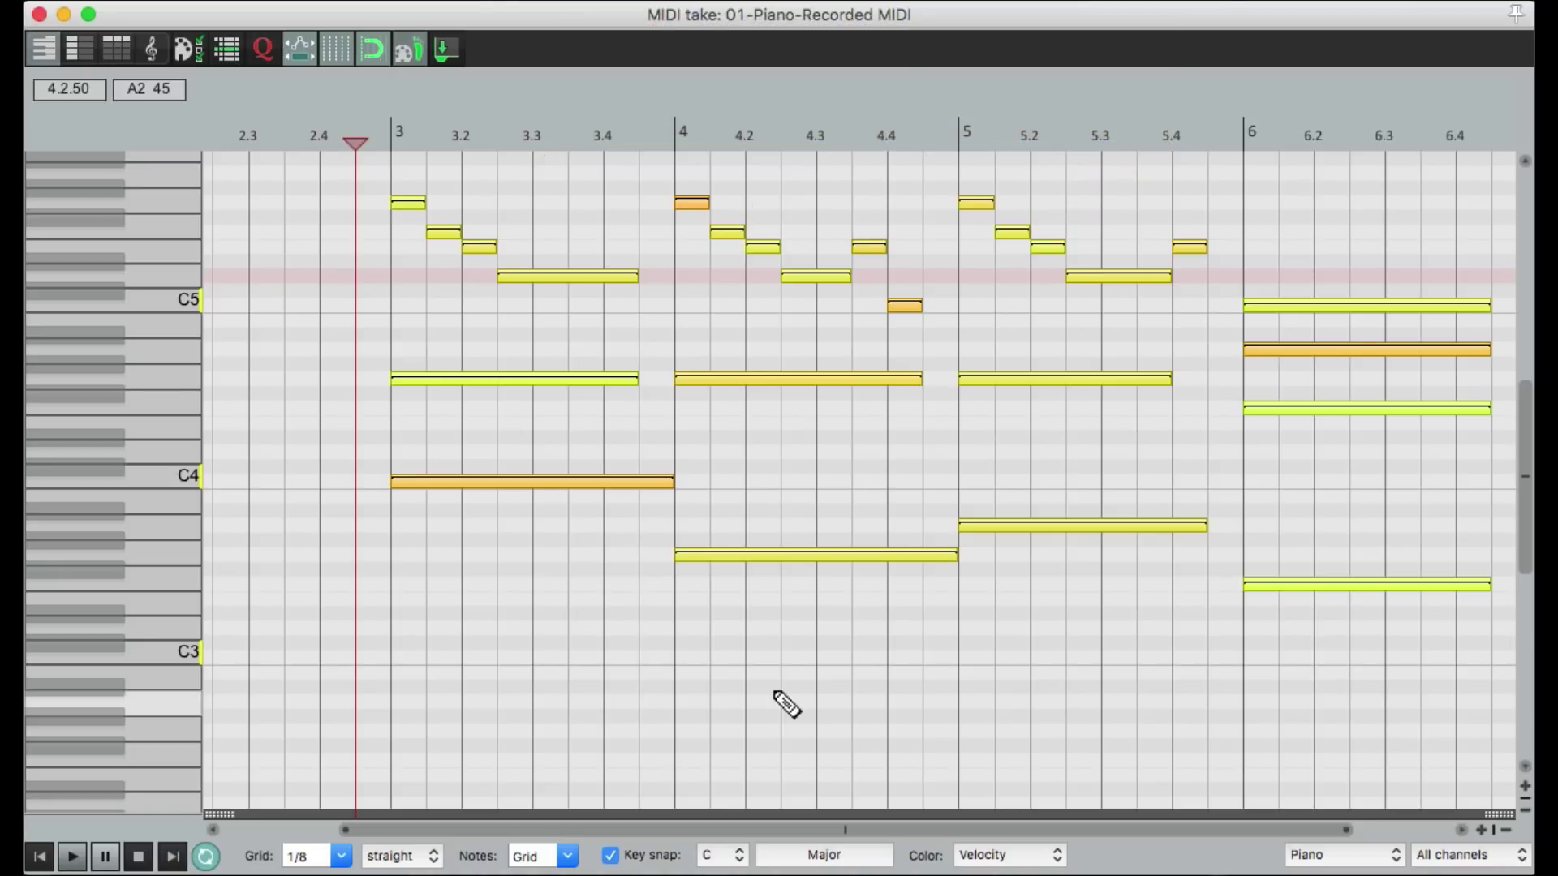
key(space)
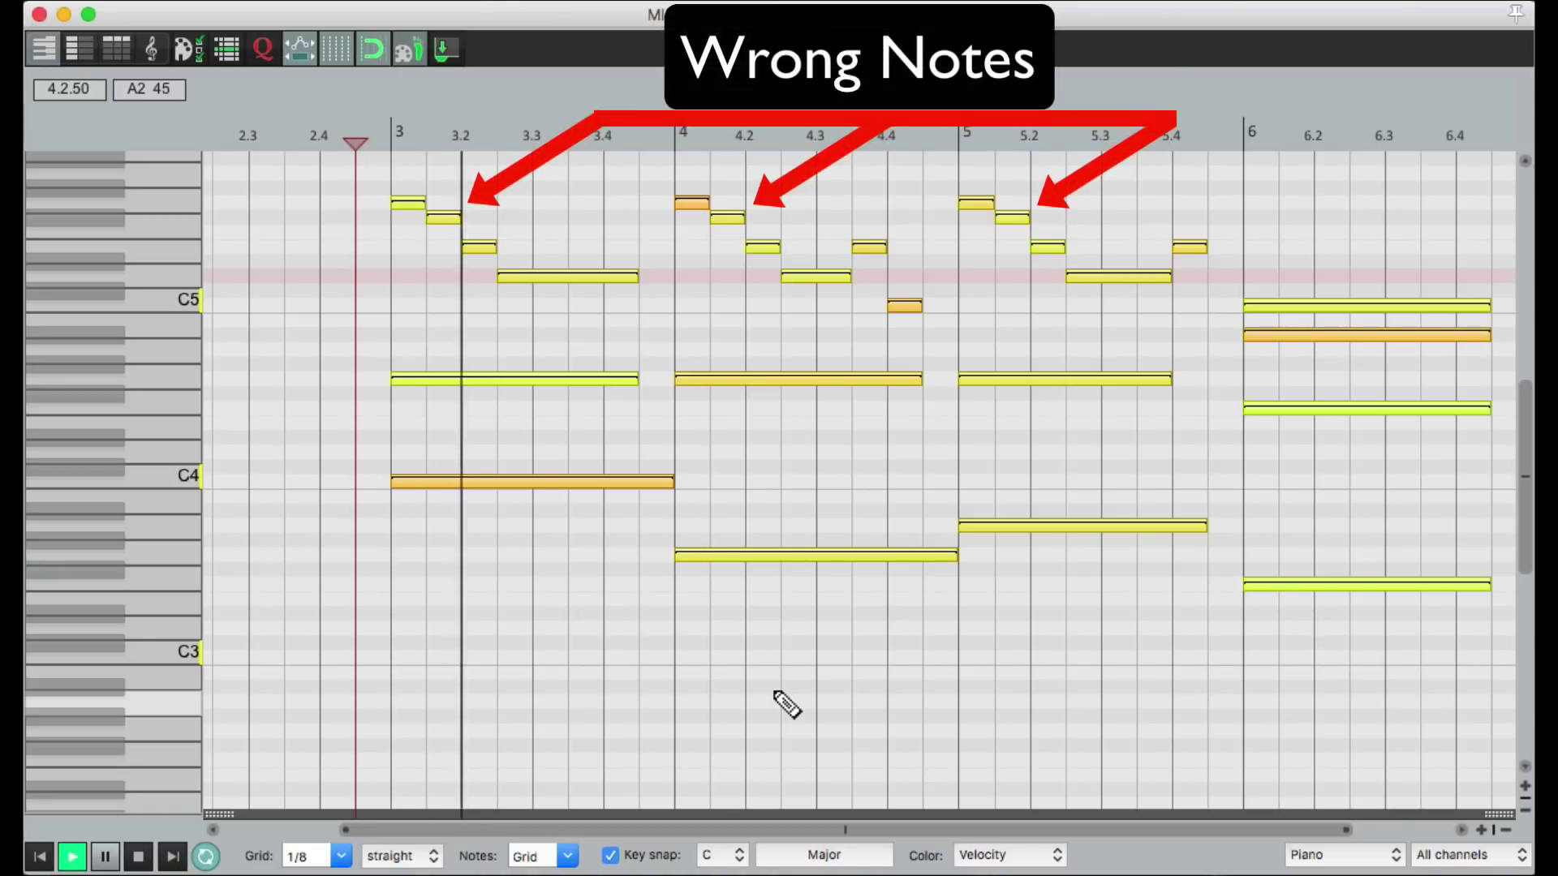
key(space)
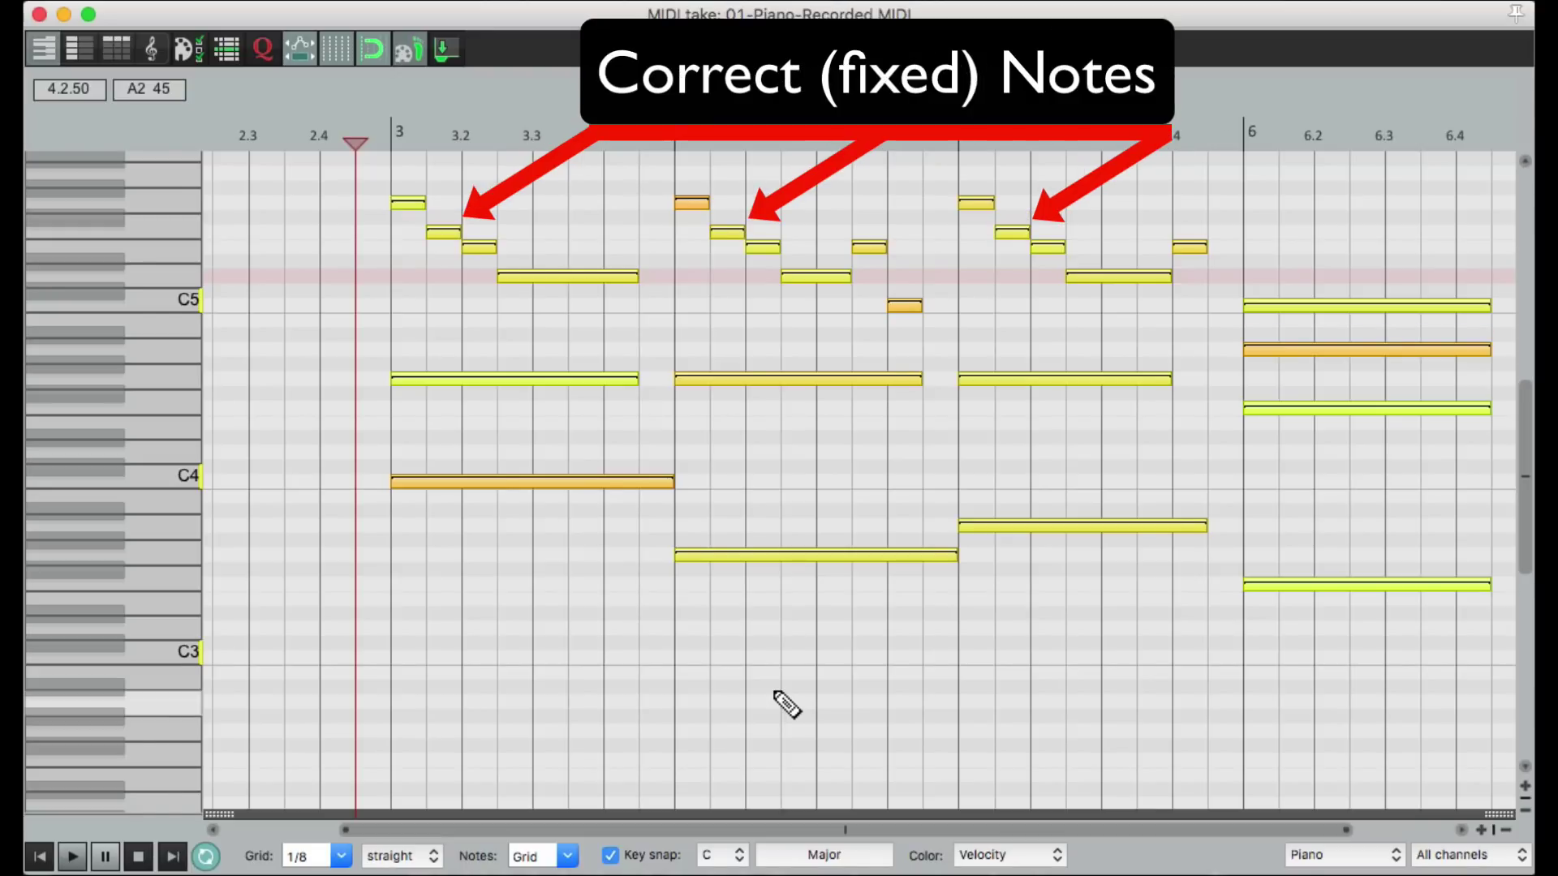
key(space)
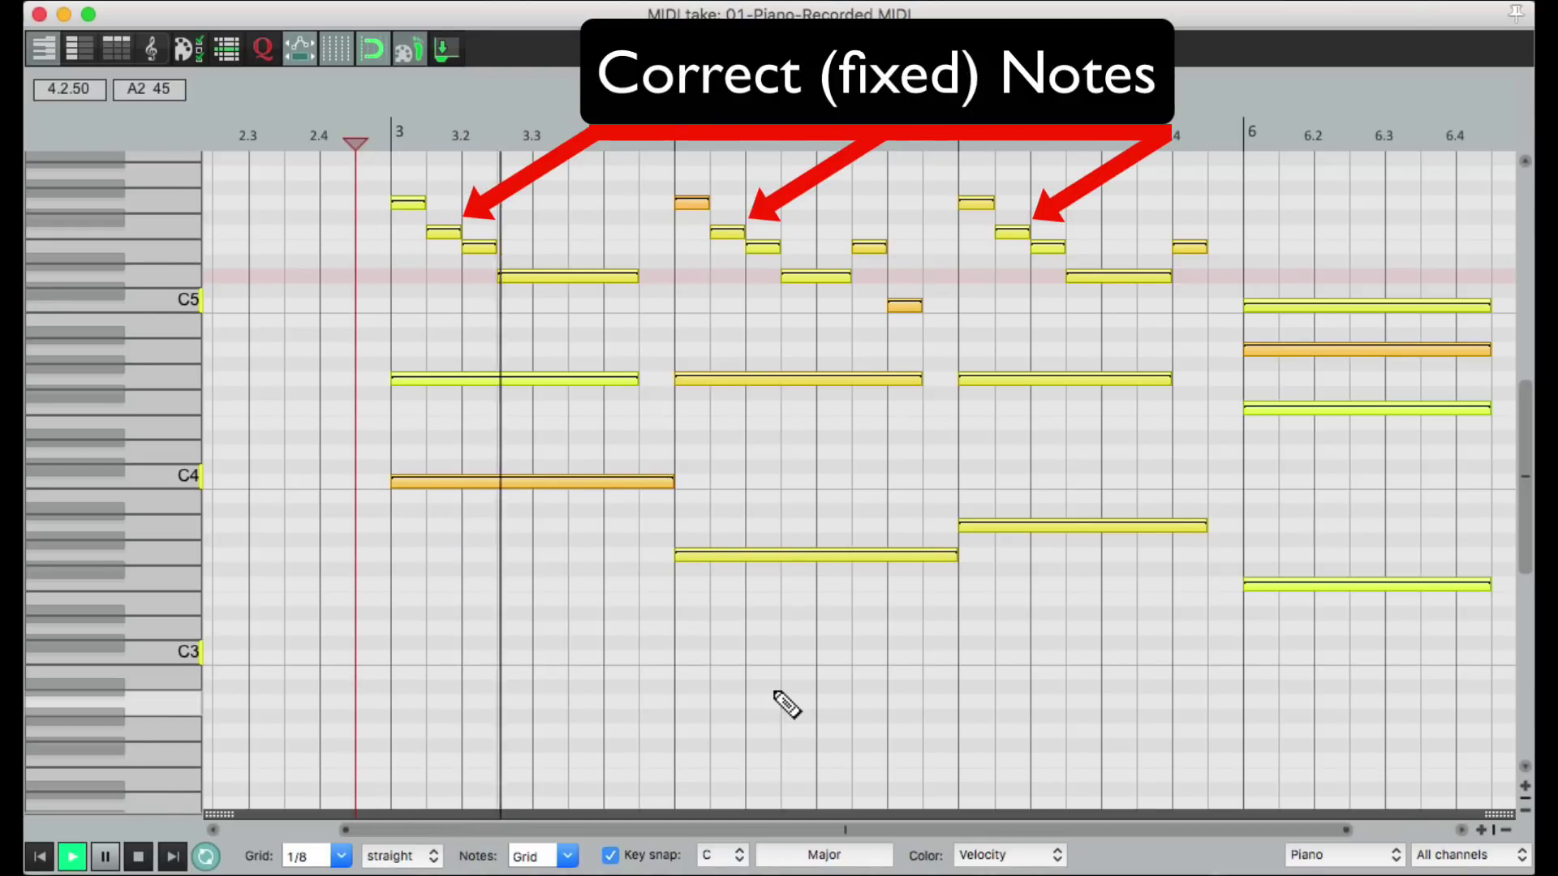
key(space)
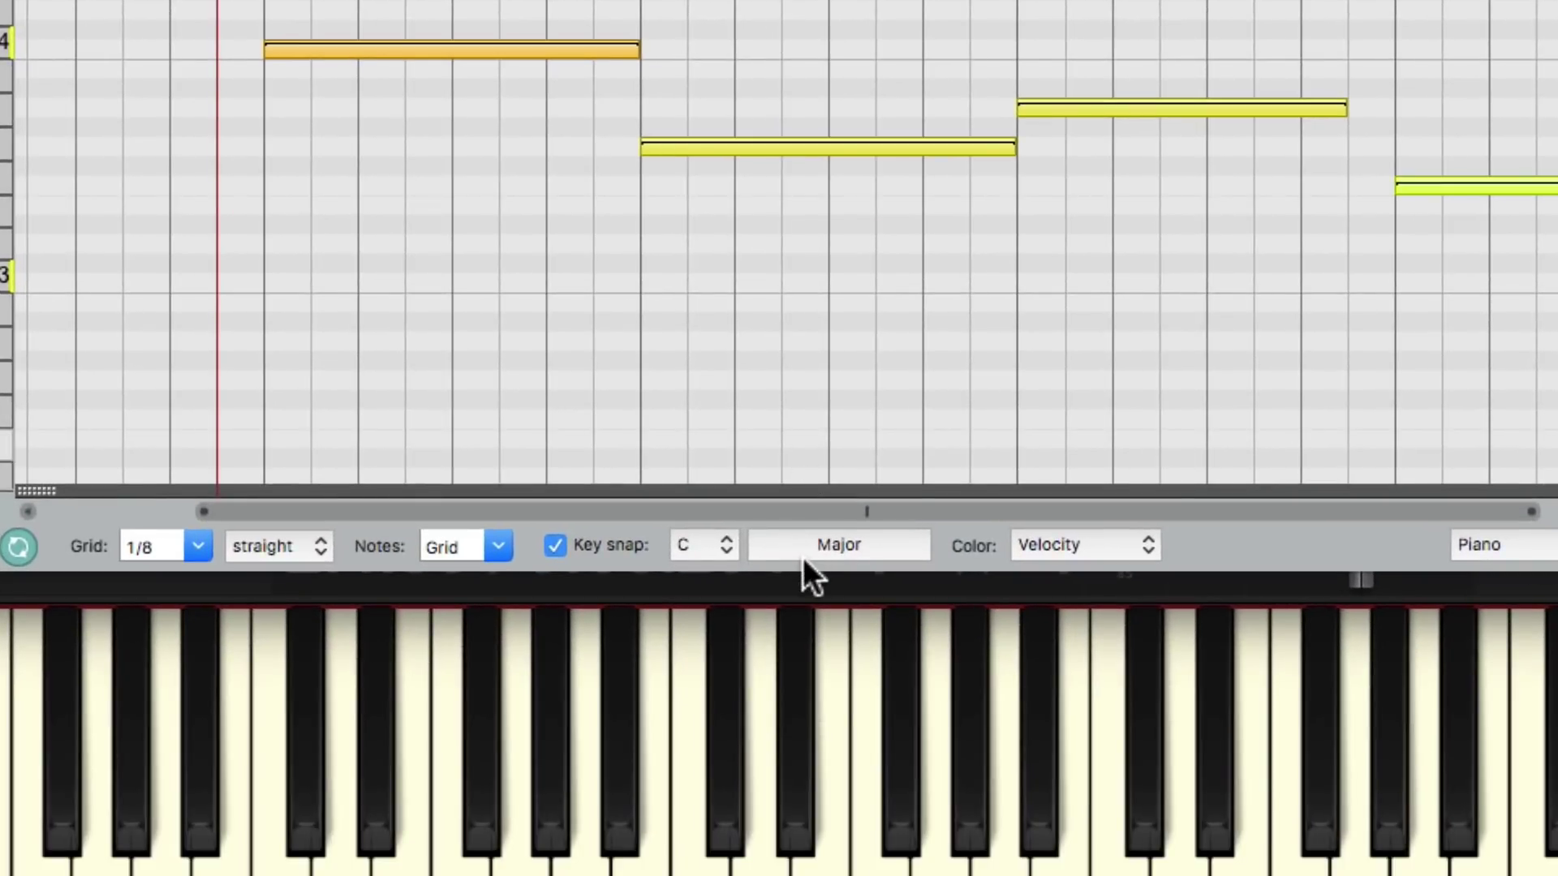
Switch the Key snap scale from Major to Harmonic minor.
click(810, 548)
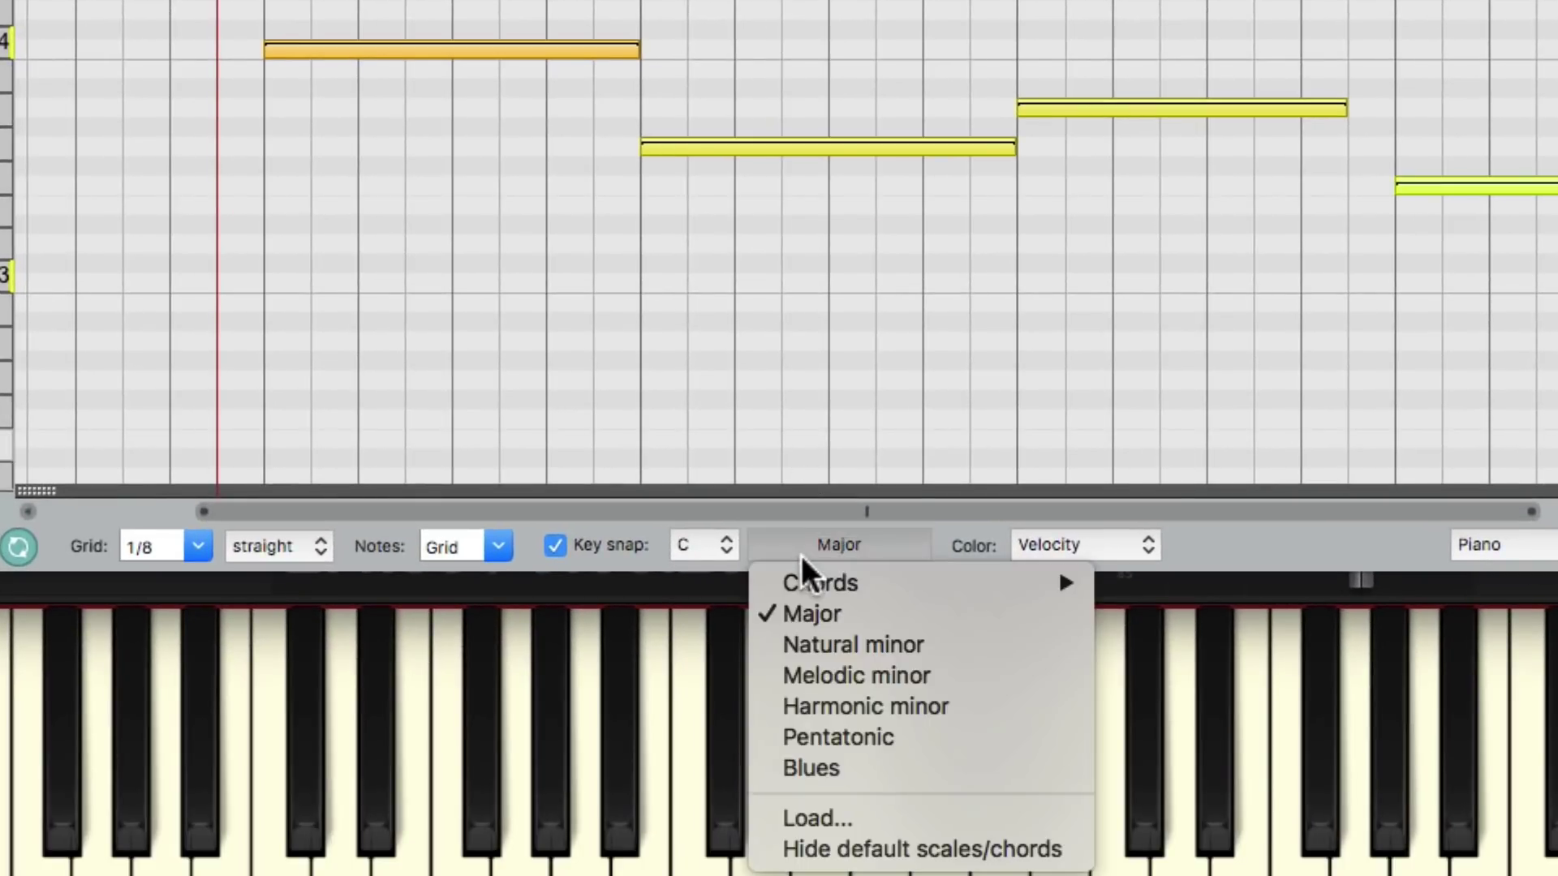
click(780, 707)
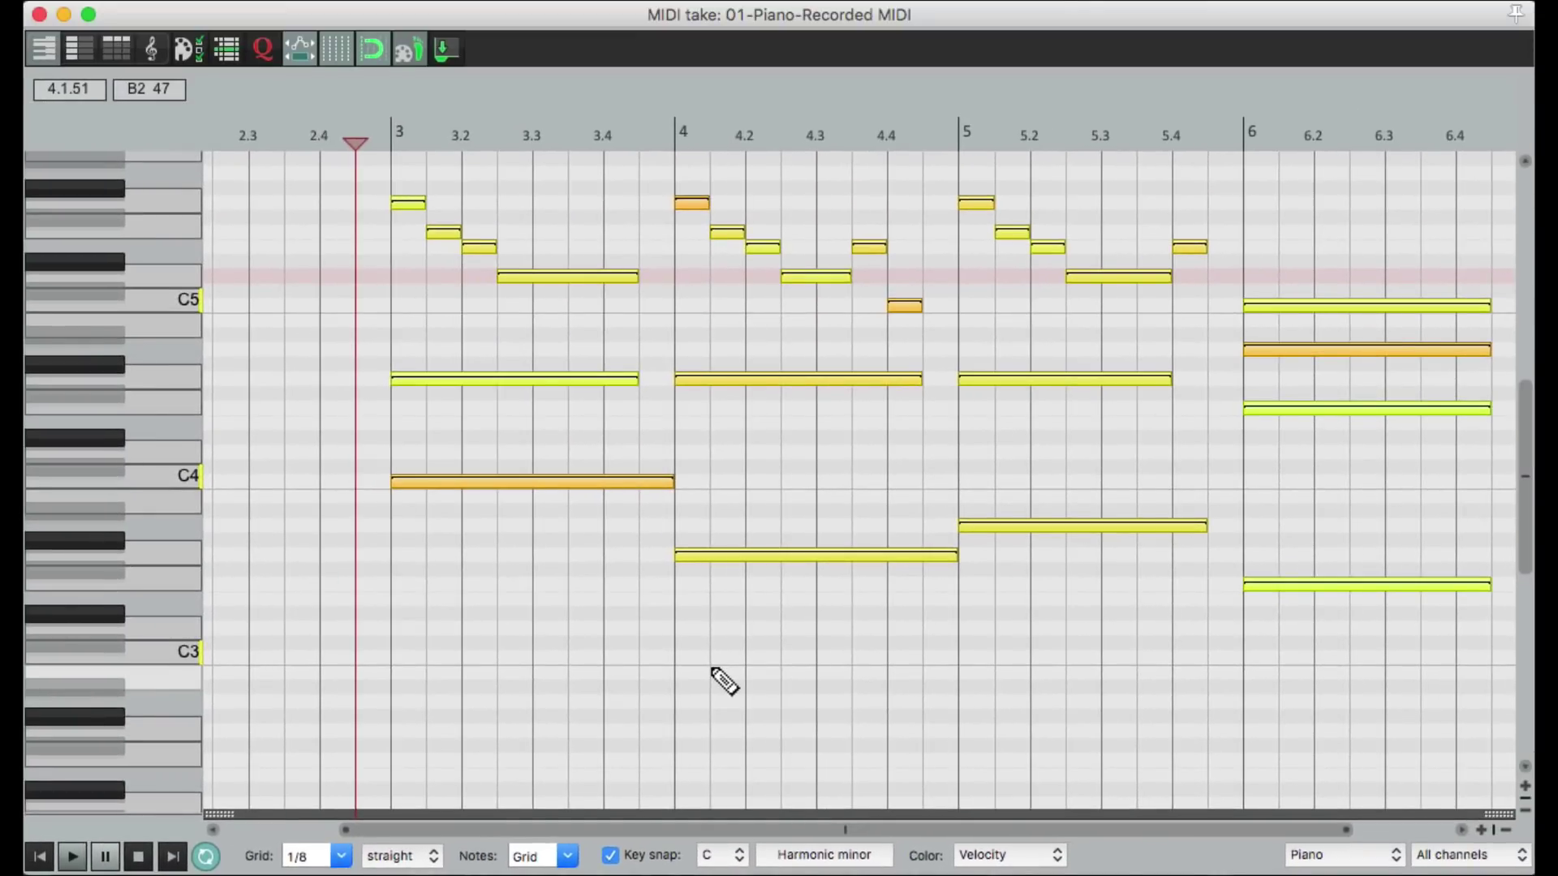
Run 'Force selected notes into key signature' for C harmonic minor and play back the result.
key(shift+slash)
click(664, 181)
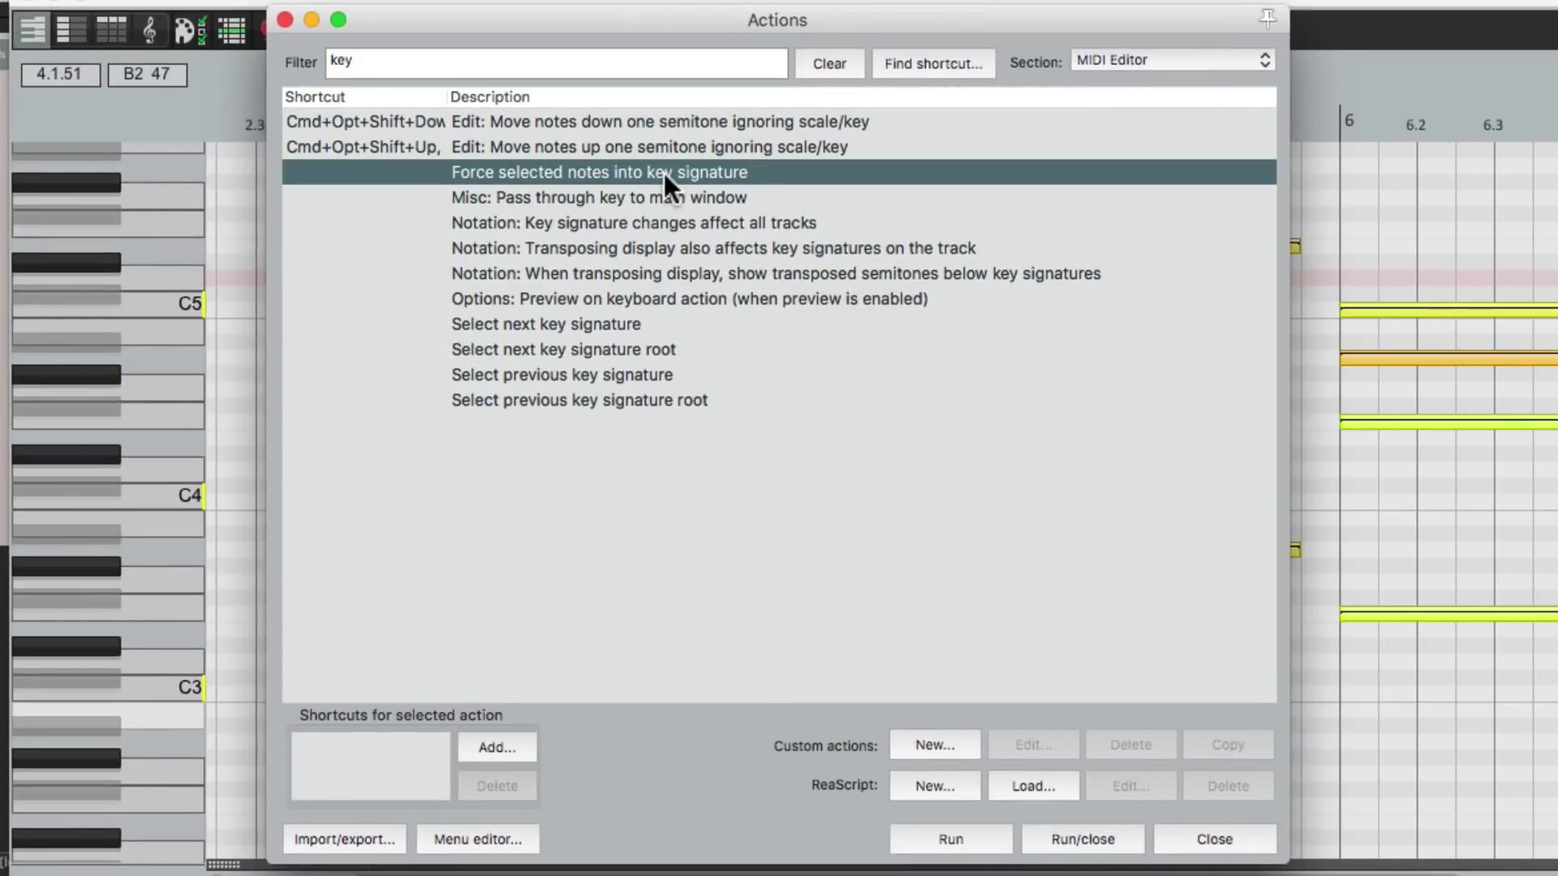
double_click(663, 173)
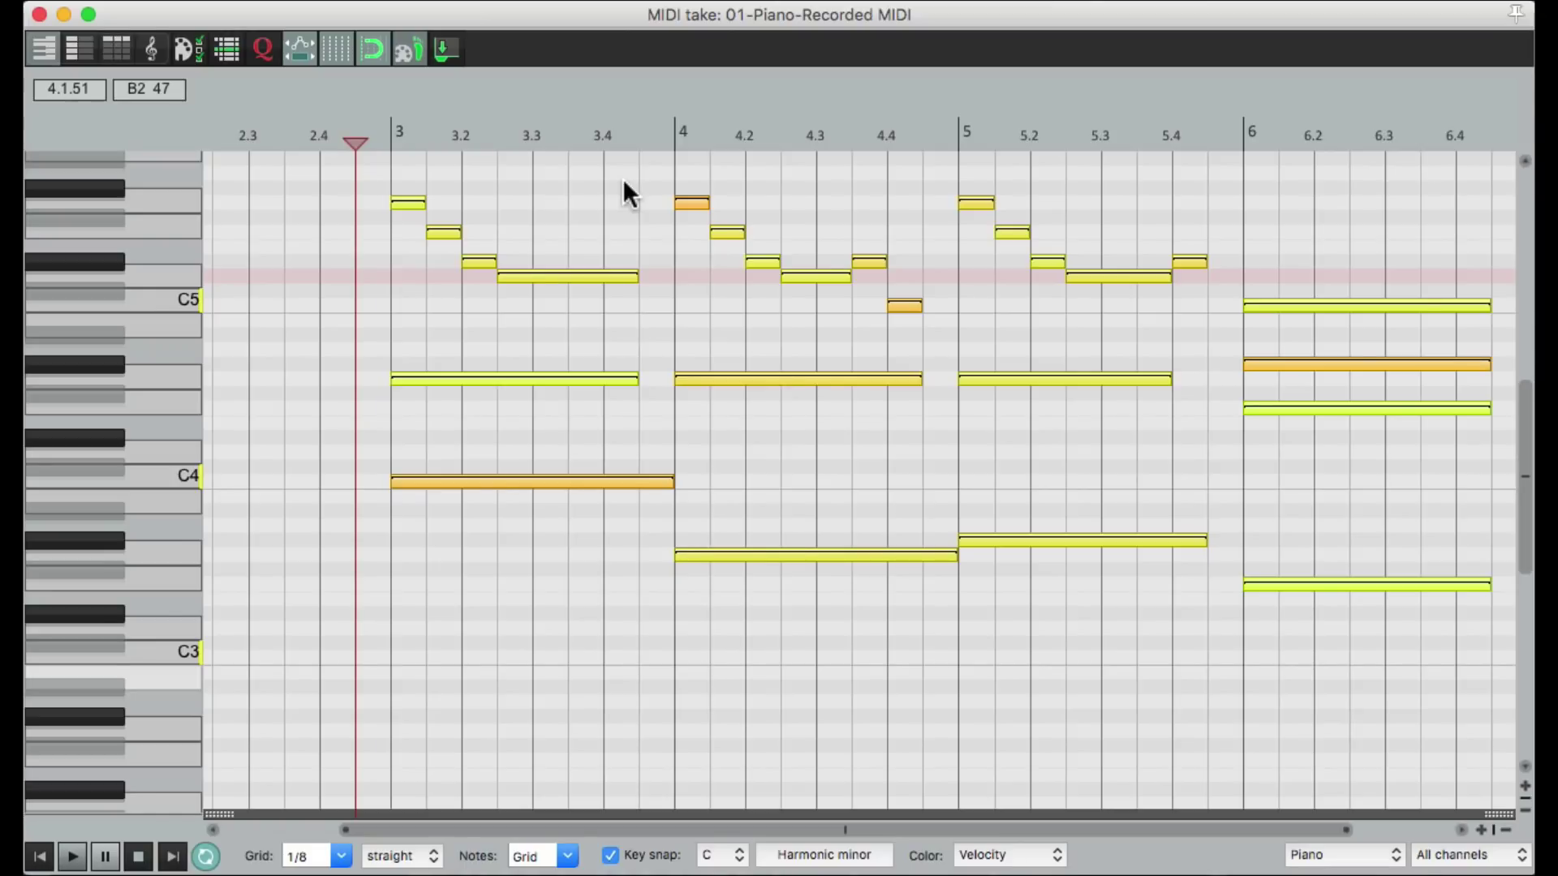
key(space)
Close the MIDI editor and delete the recorded MIDI item from the Piano track.
key(Escape)
key(Delete)
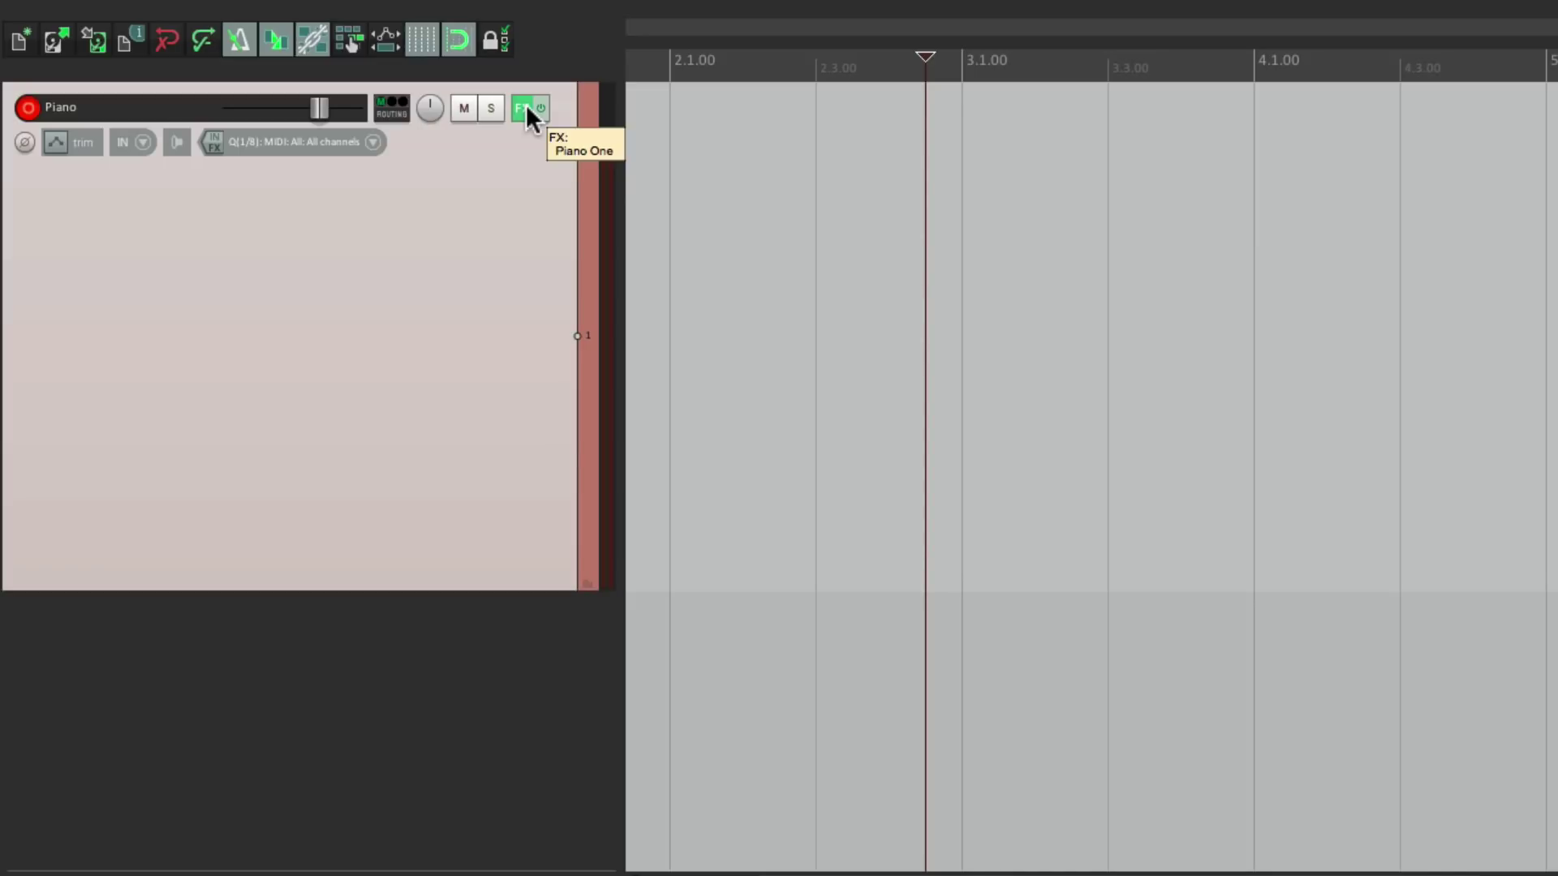
Search the plugin list for 'snap' and add JS: MIDI Snap To Key to the input FX chain.
click(213, 151)
click(365, 113)
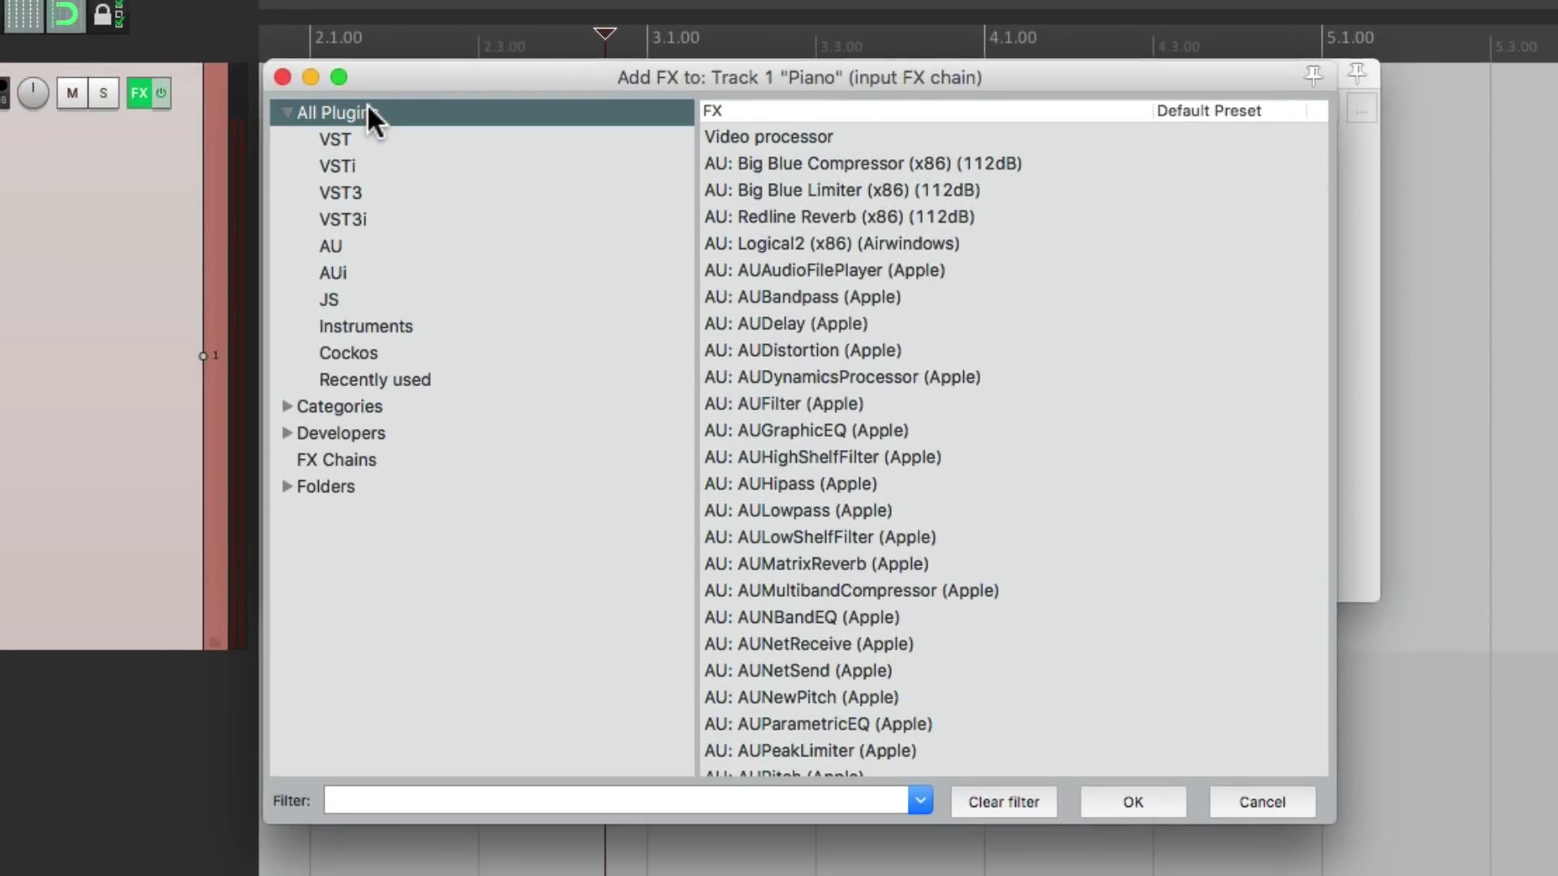
click(437, 800)
text(snap)
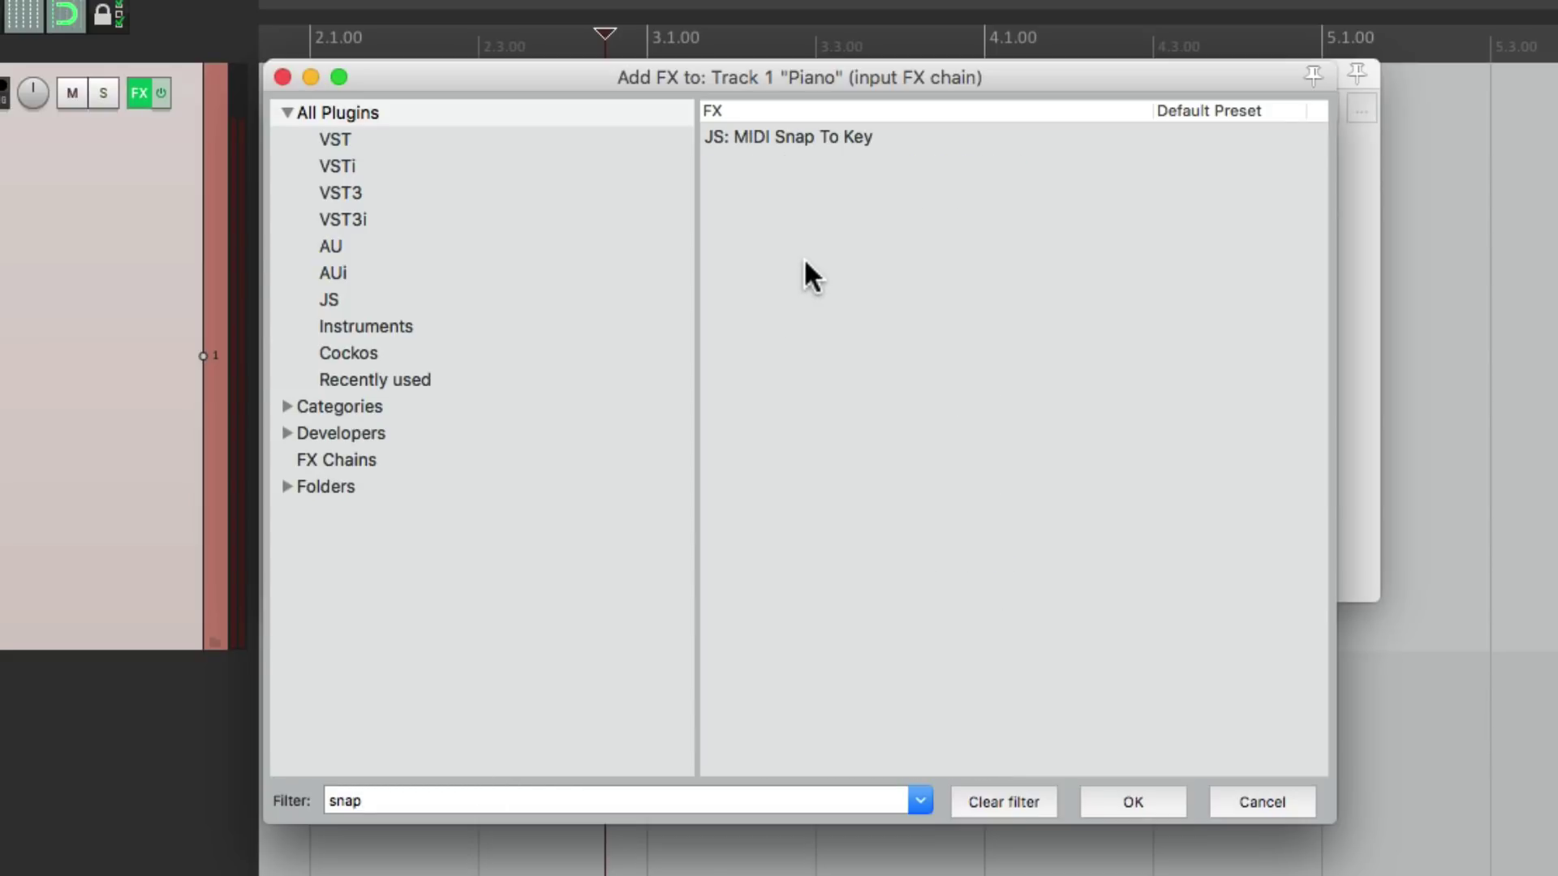
click(788, 134)
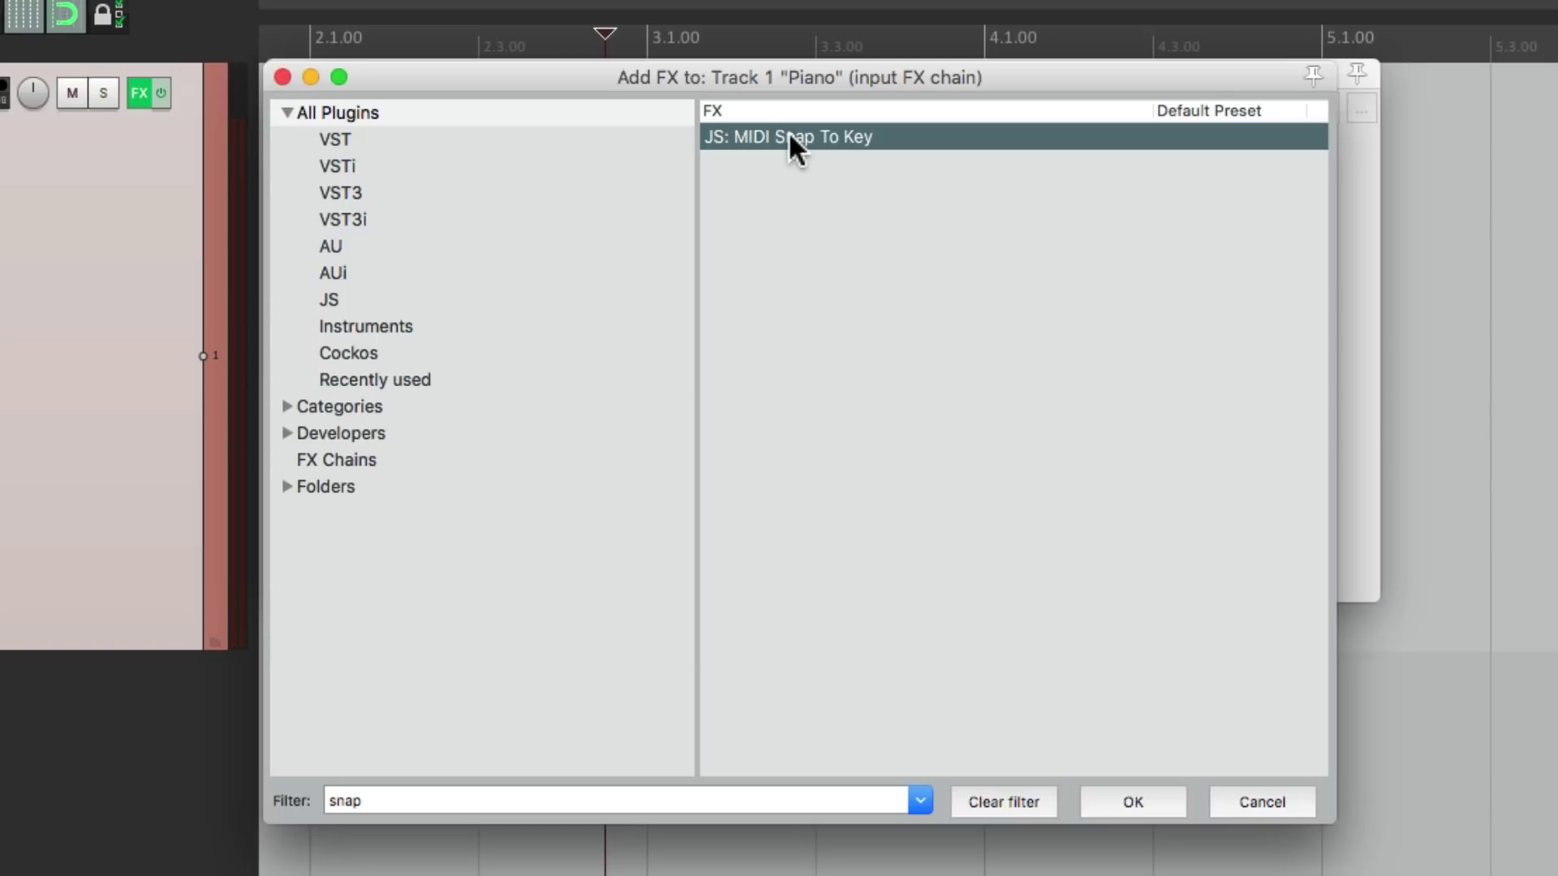
double_click(788, 135)
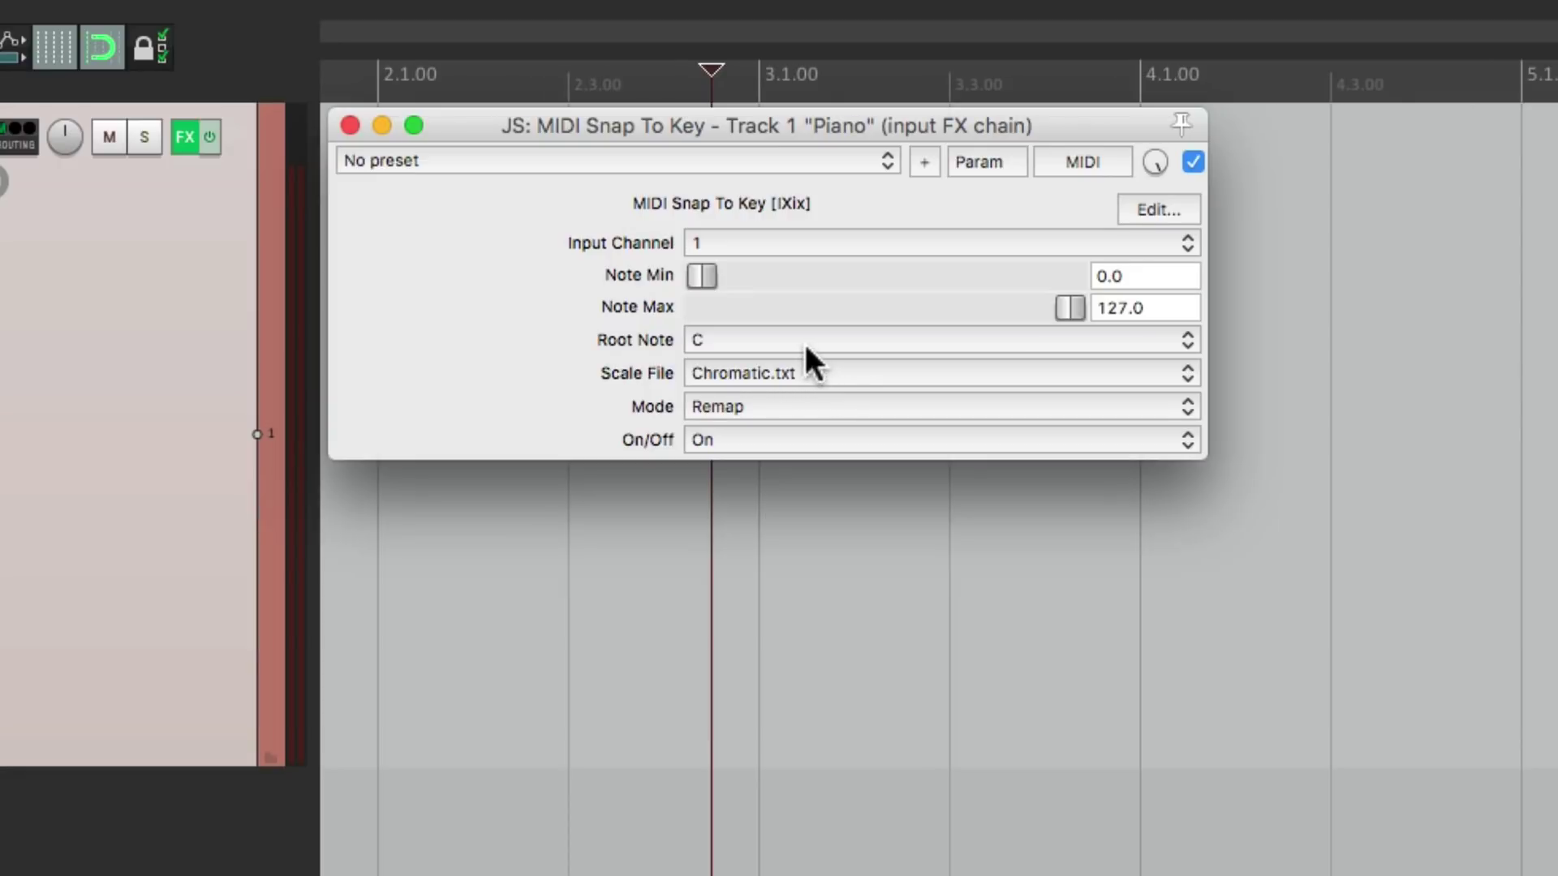
Choose Major.txt as the Snap To Key scale file.
click(837, 371)
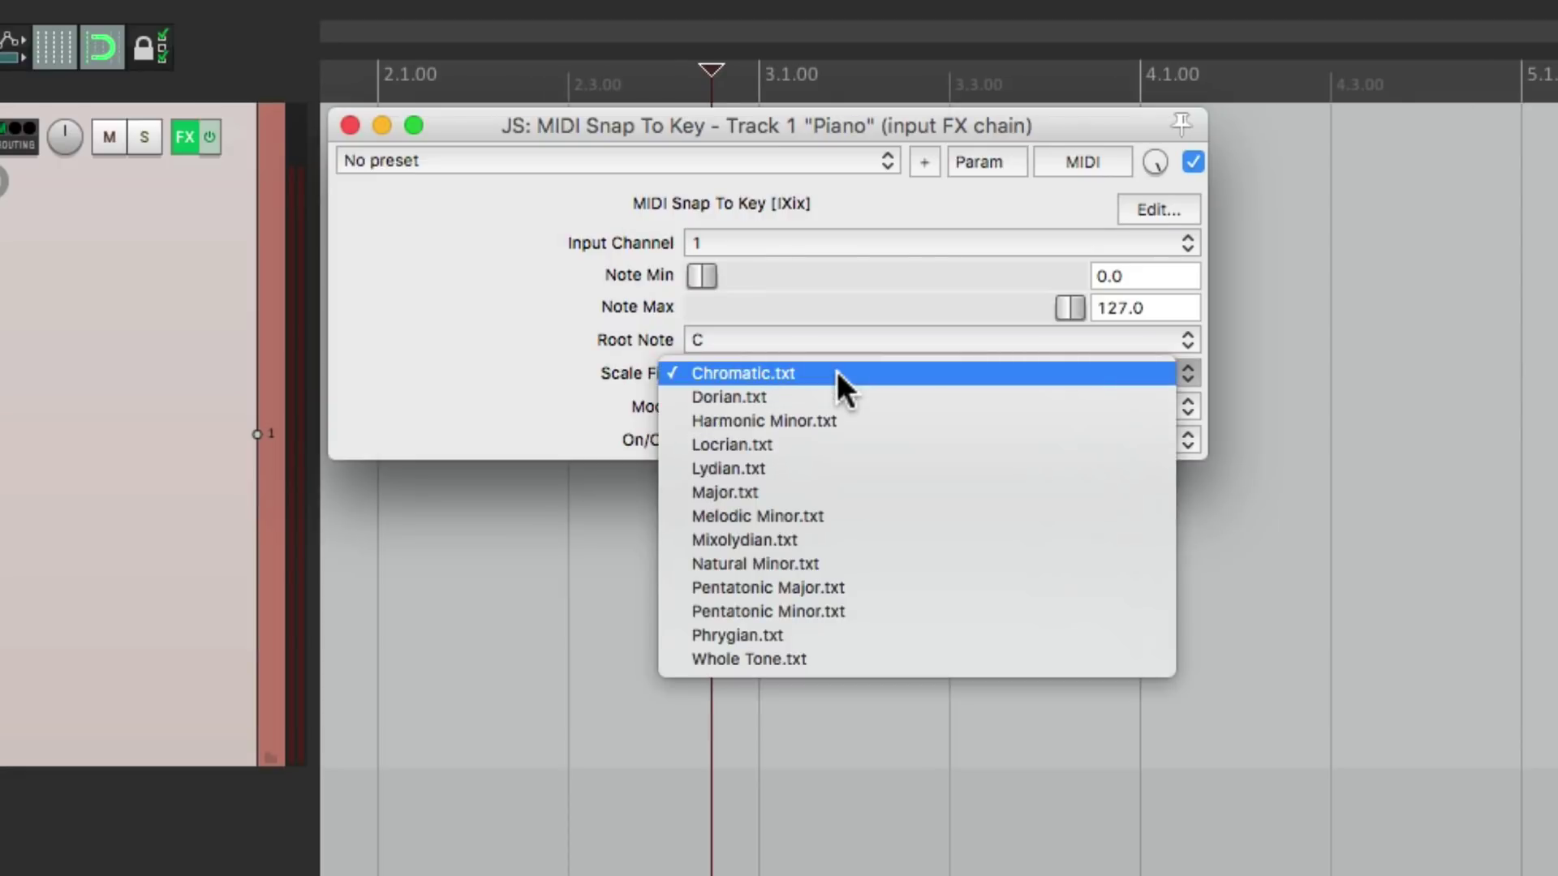
click(822, 492)
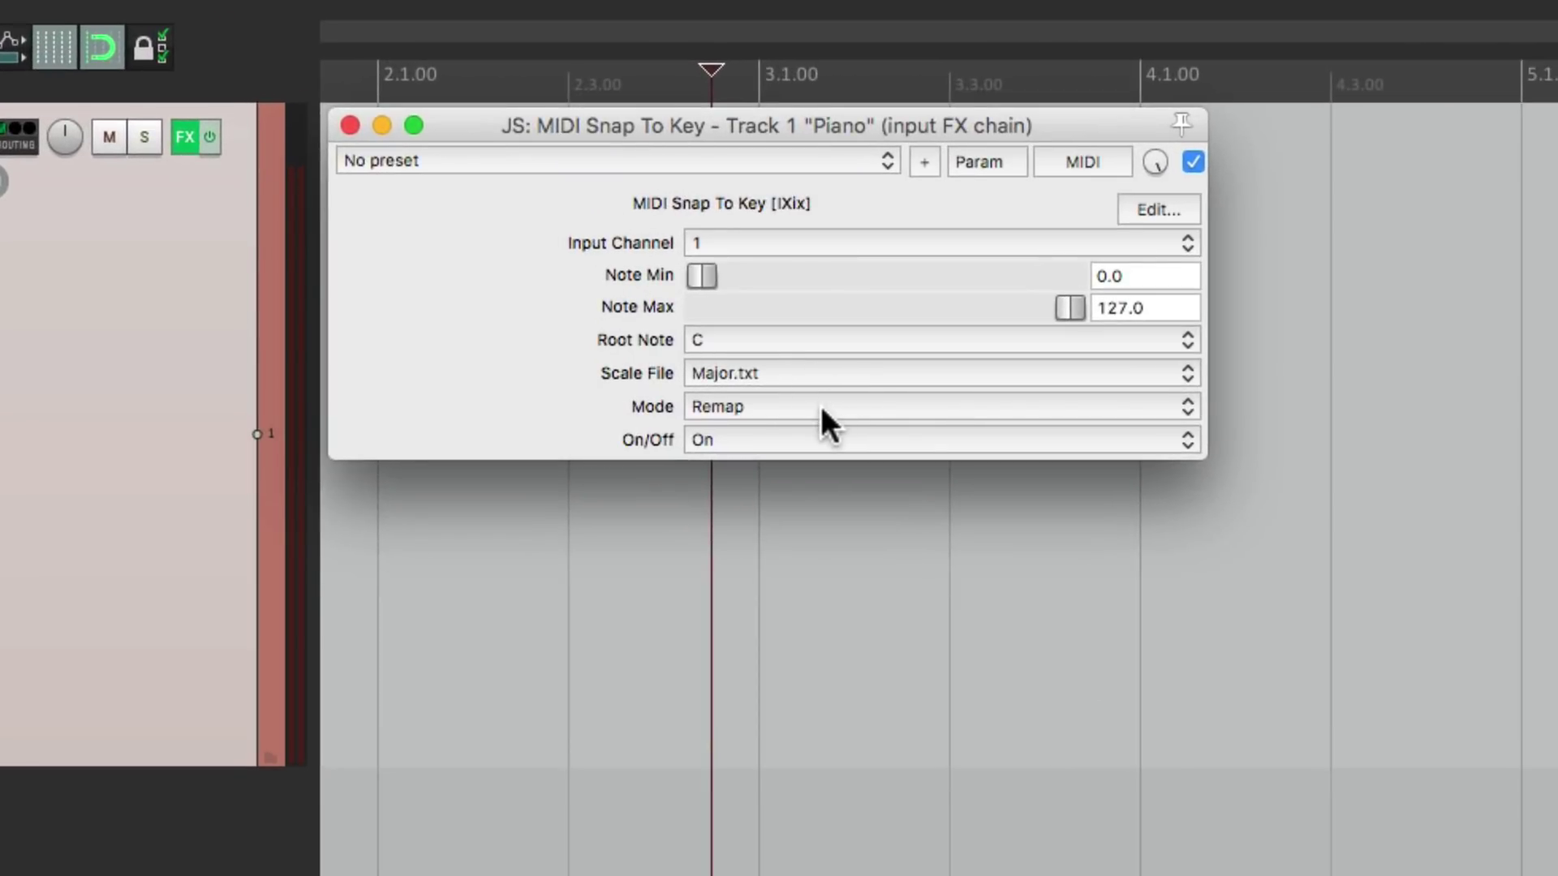
click(820, 404)
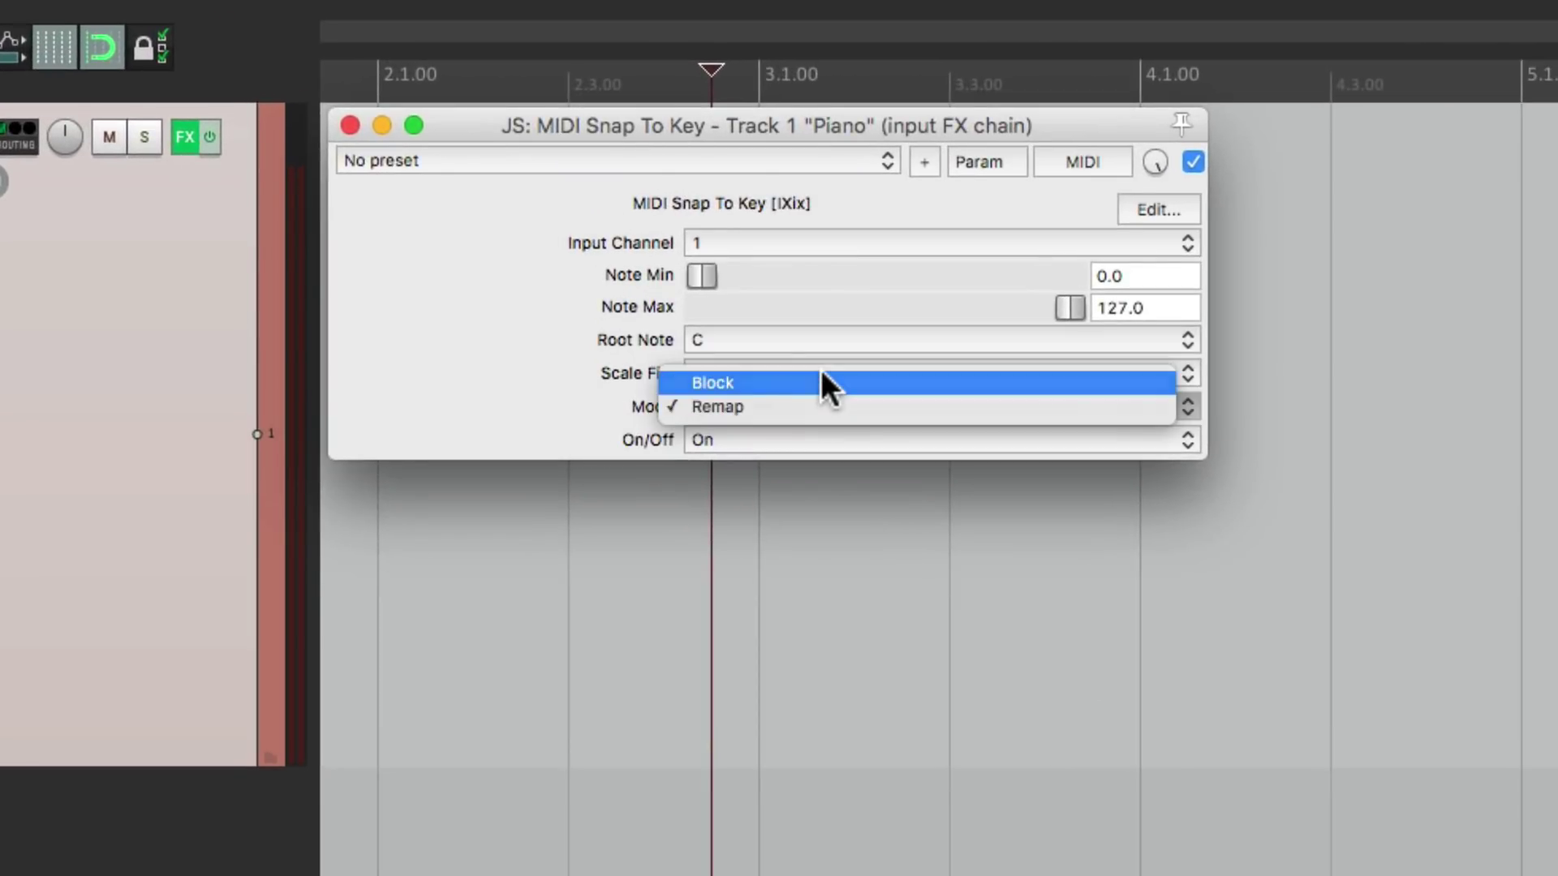
click(825, 384)
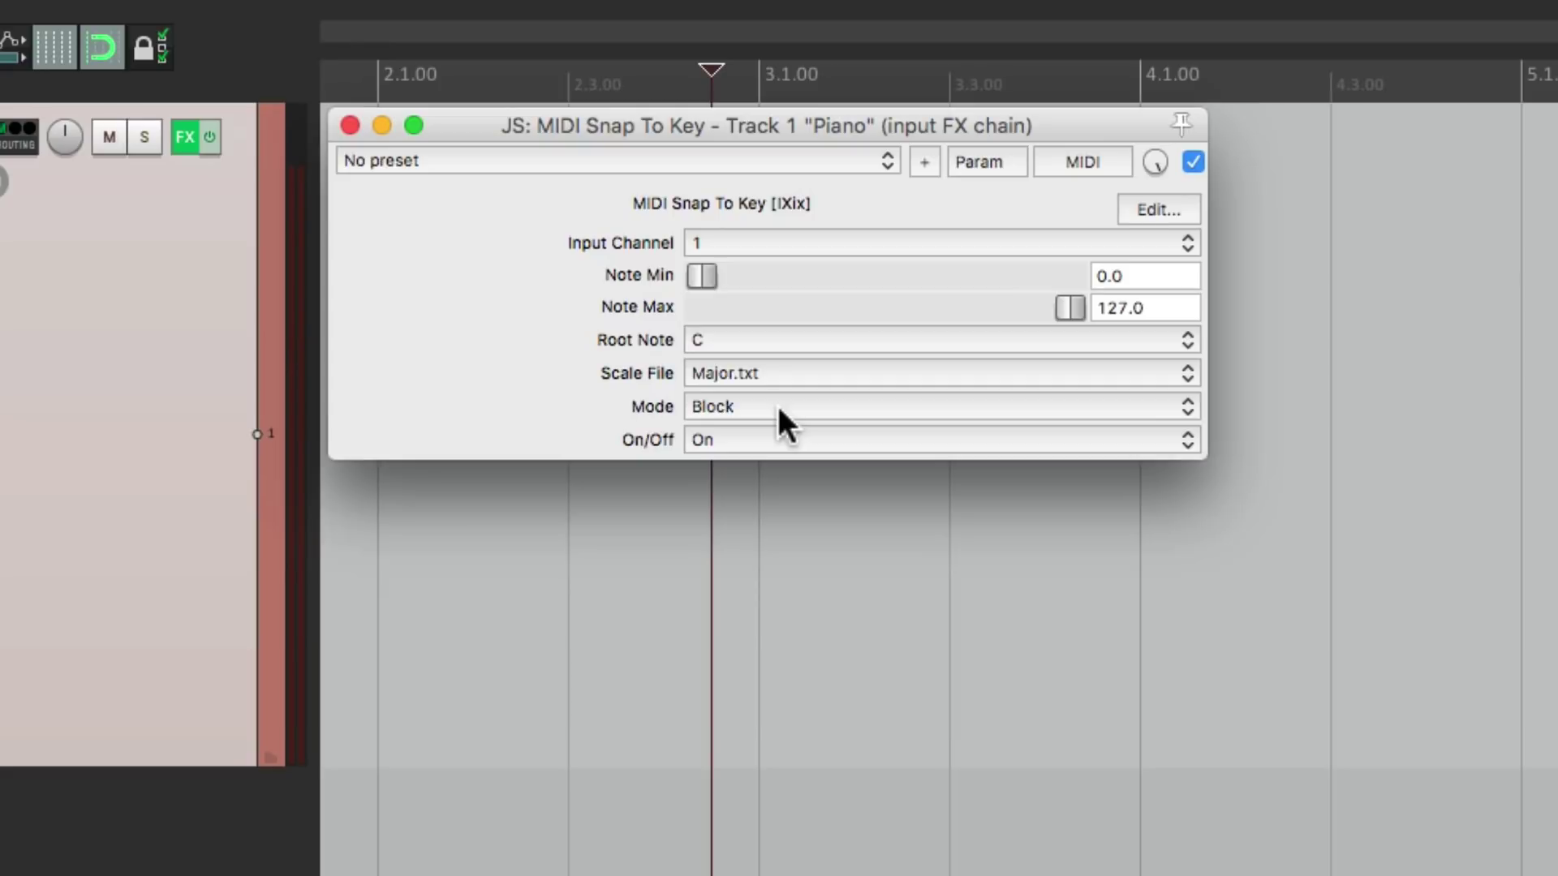
click(678, 219)
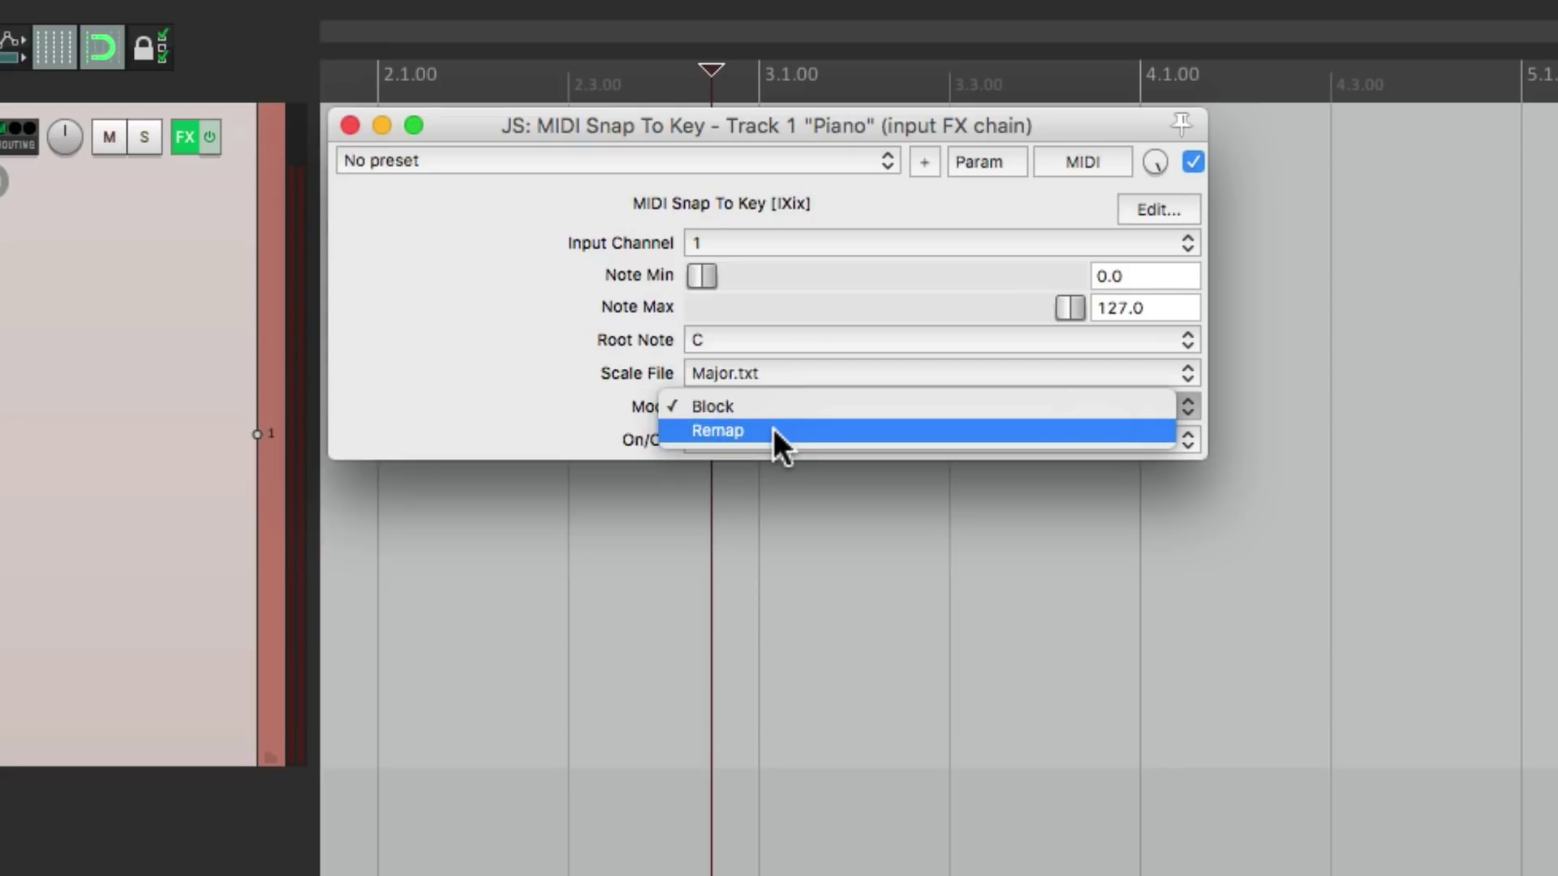
click(773, 429)
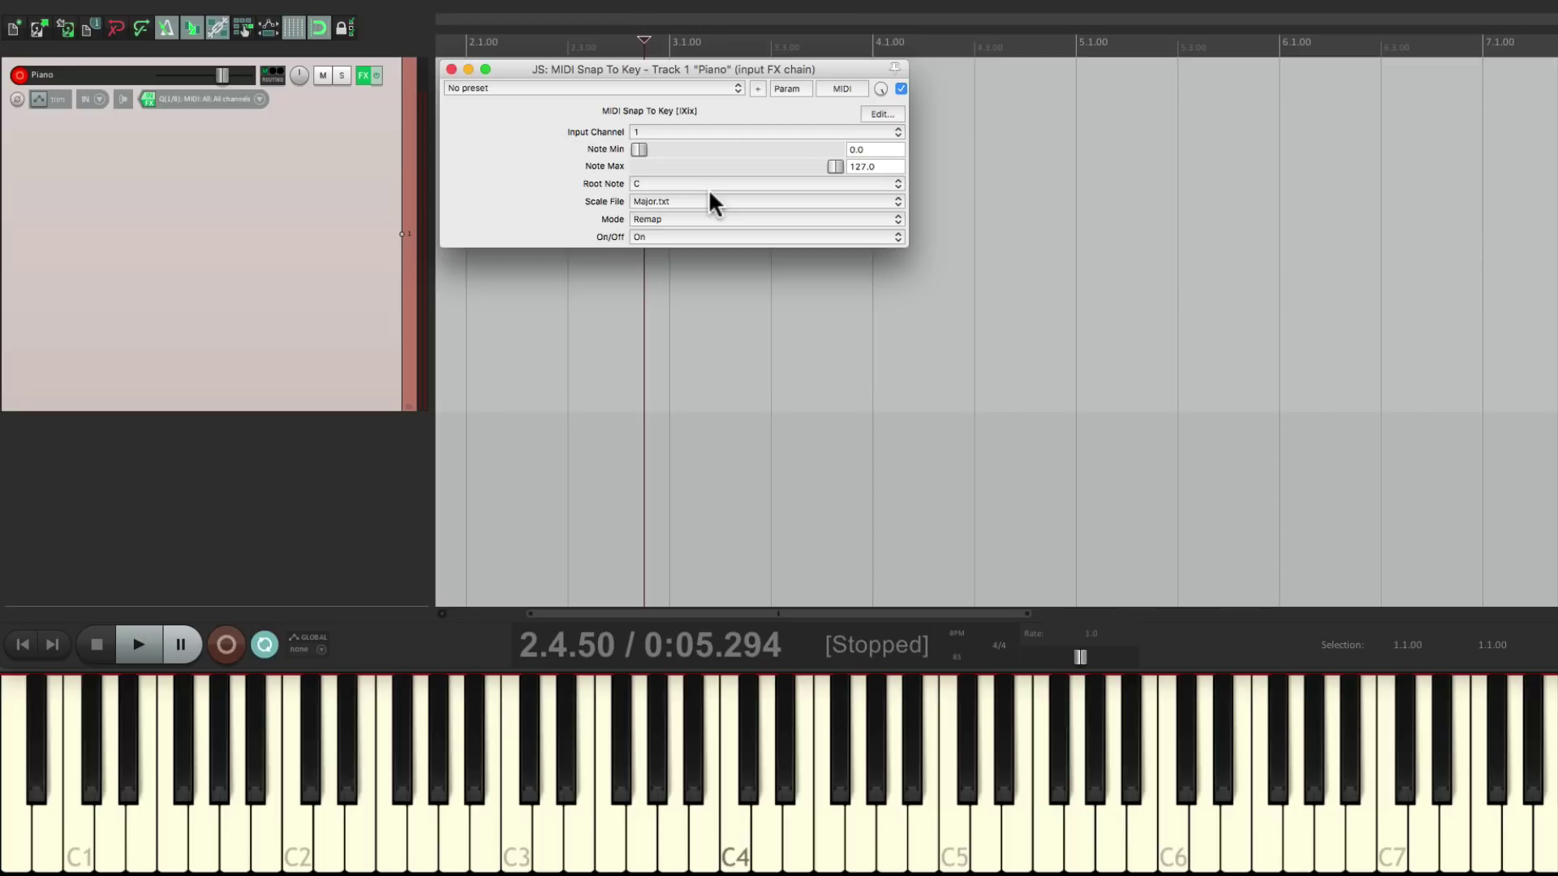
Toggle Snap To Key off and on, close its window and place the cursor at bar 2.
click(901, 89)
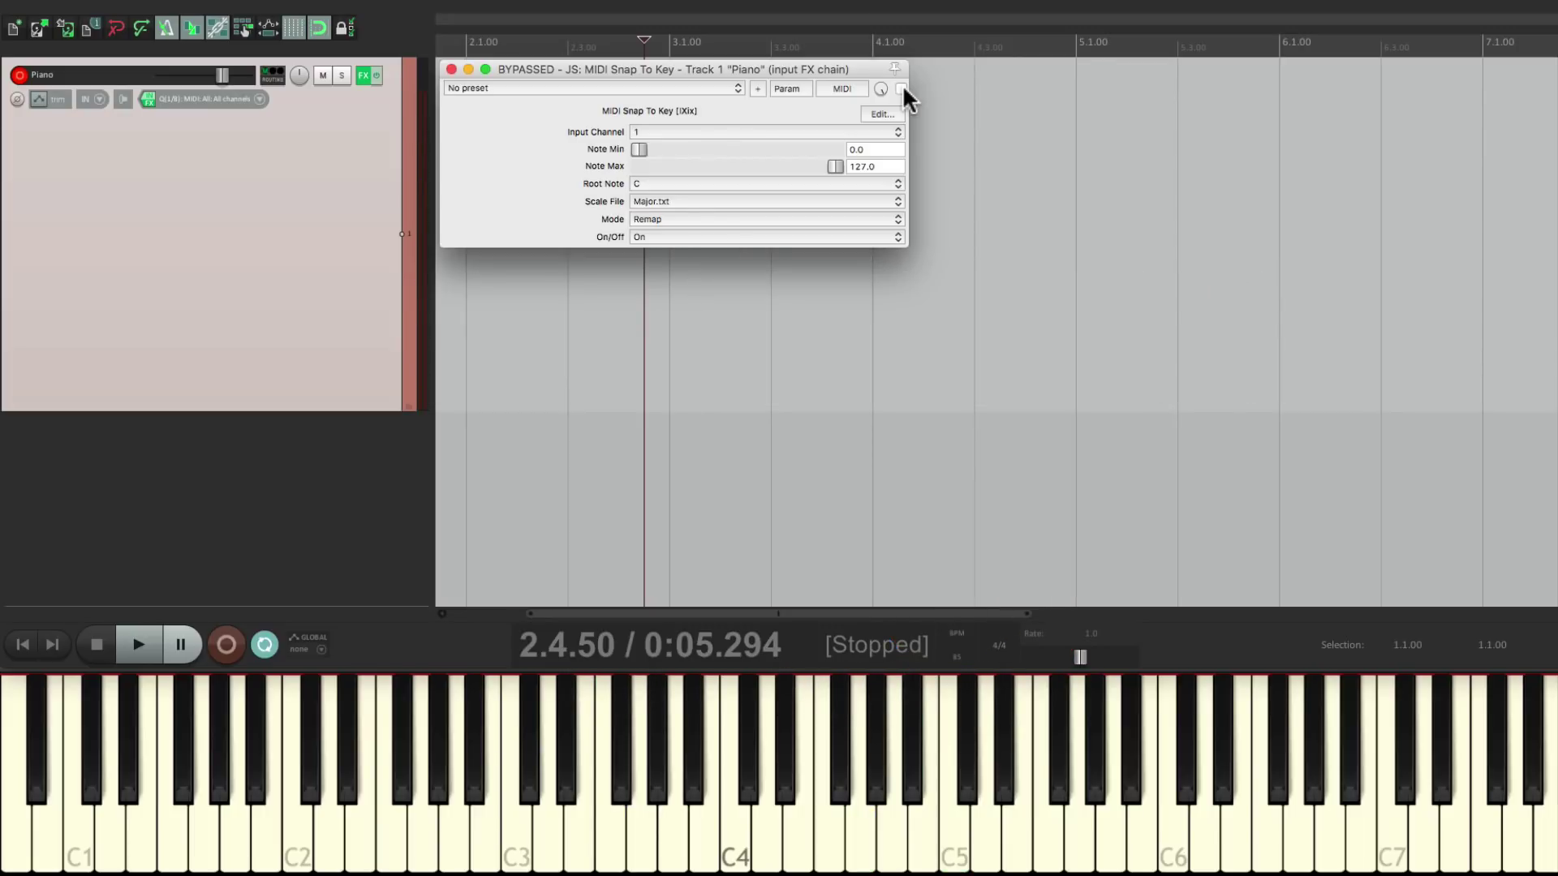
click(902, 88)
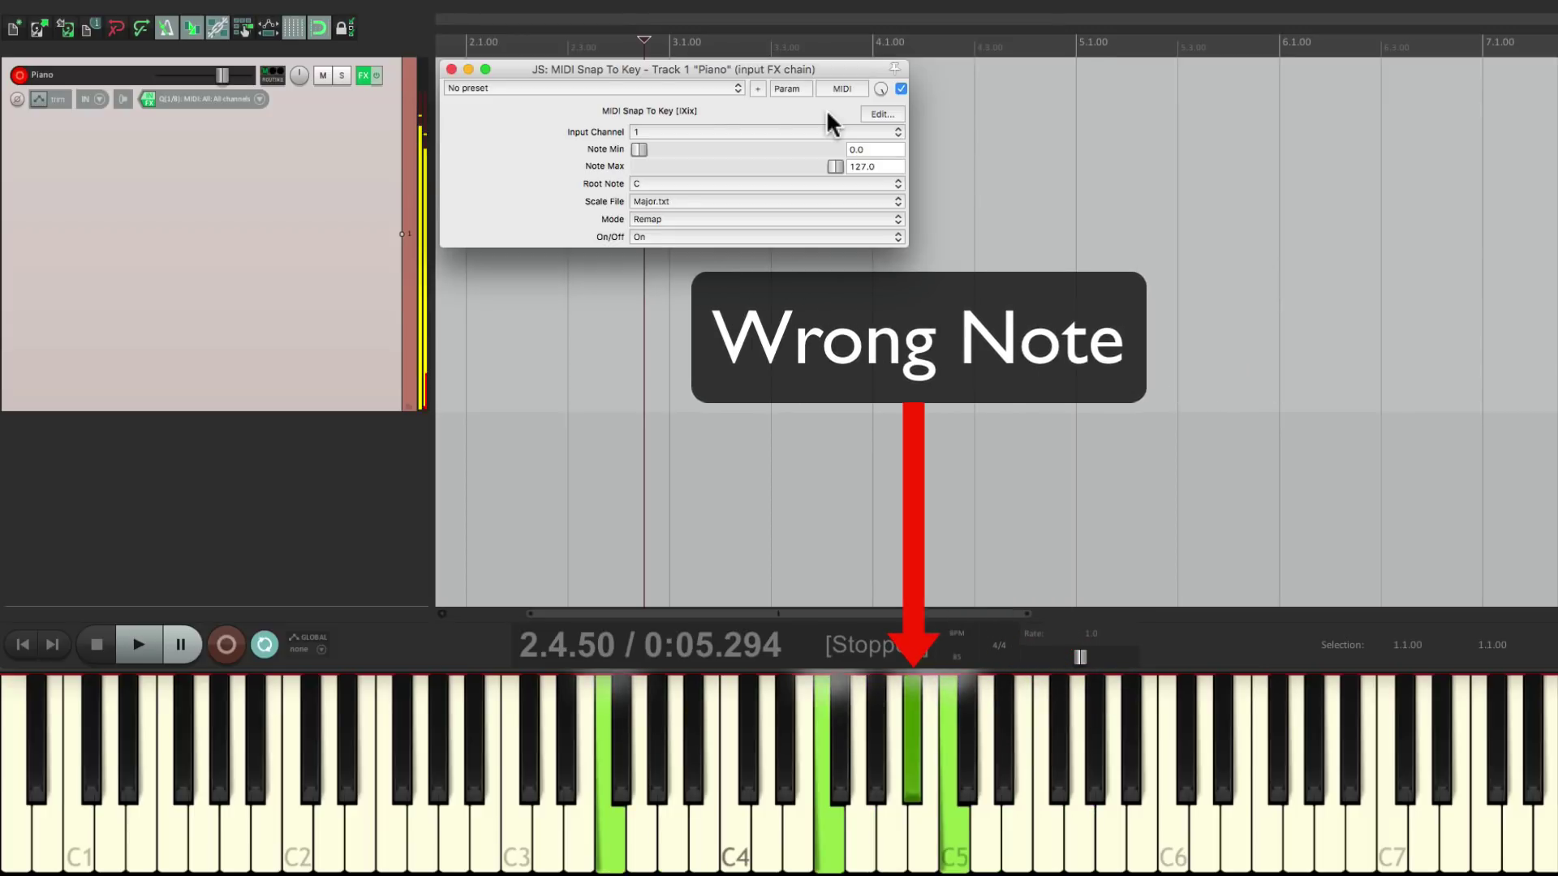
click(452, 69)
click(454, 114)
Record a piano phrase on the Piano track through Snap To Key, then stop.
key(ctrl+r)
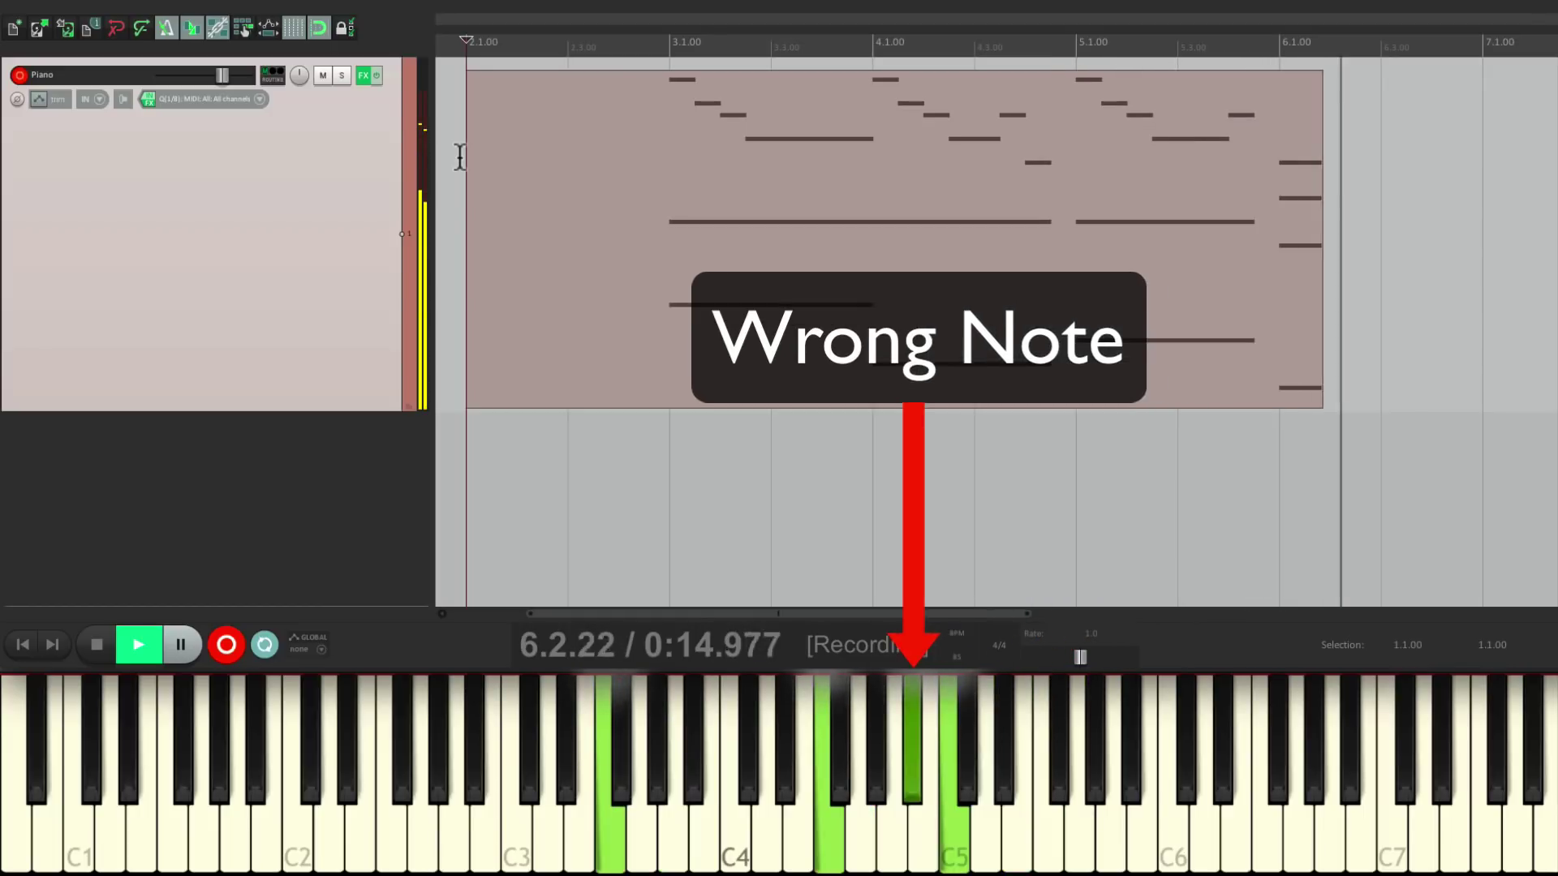
key(space)
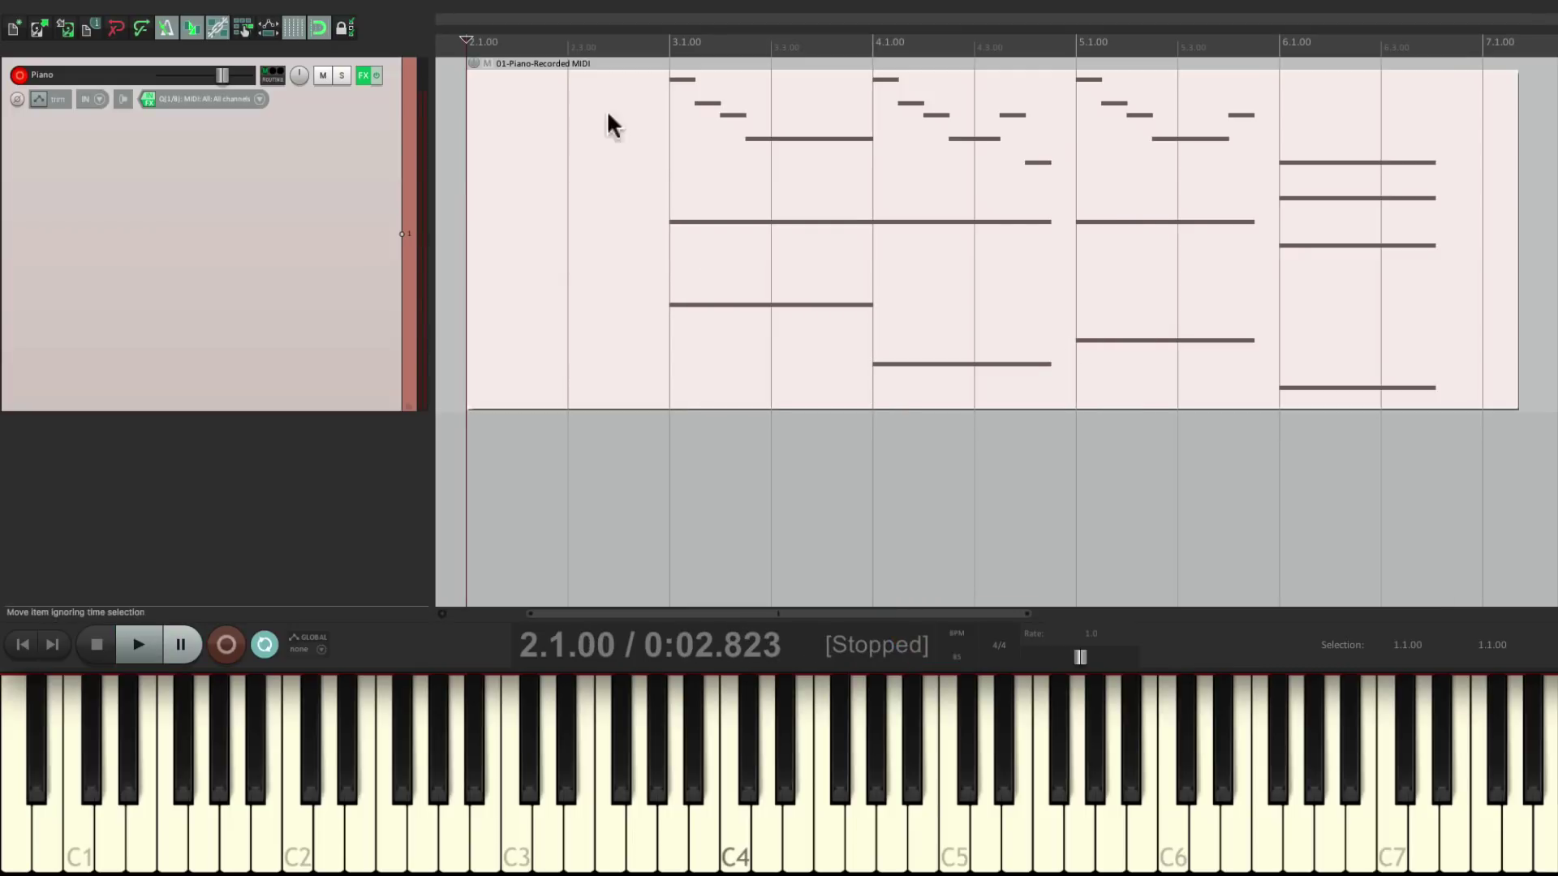
Play back the recorded take in the MIDI editor to hear the notes corrected in key.
double_click(674, 141)
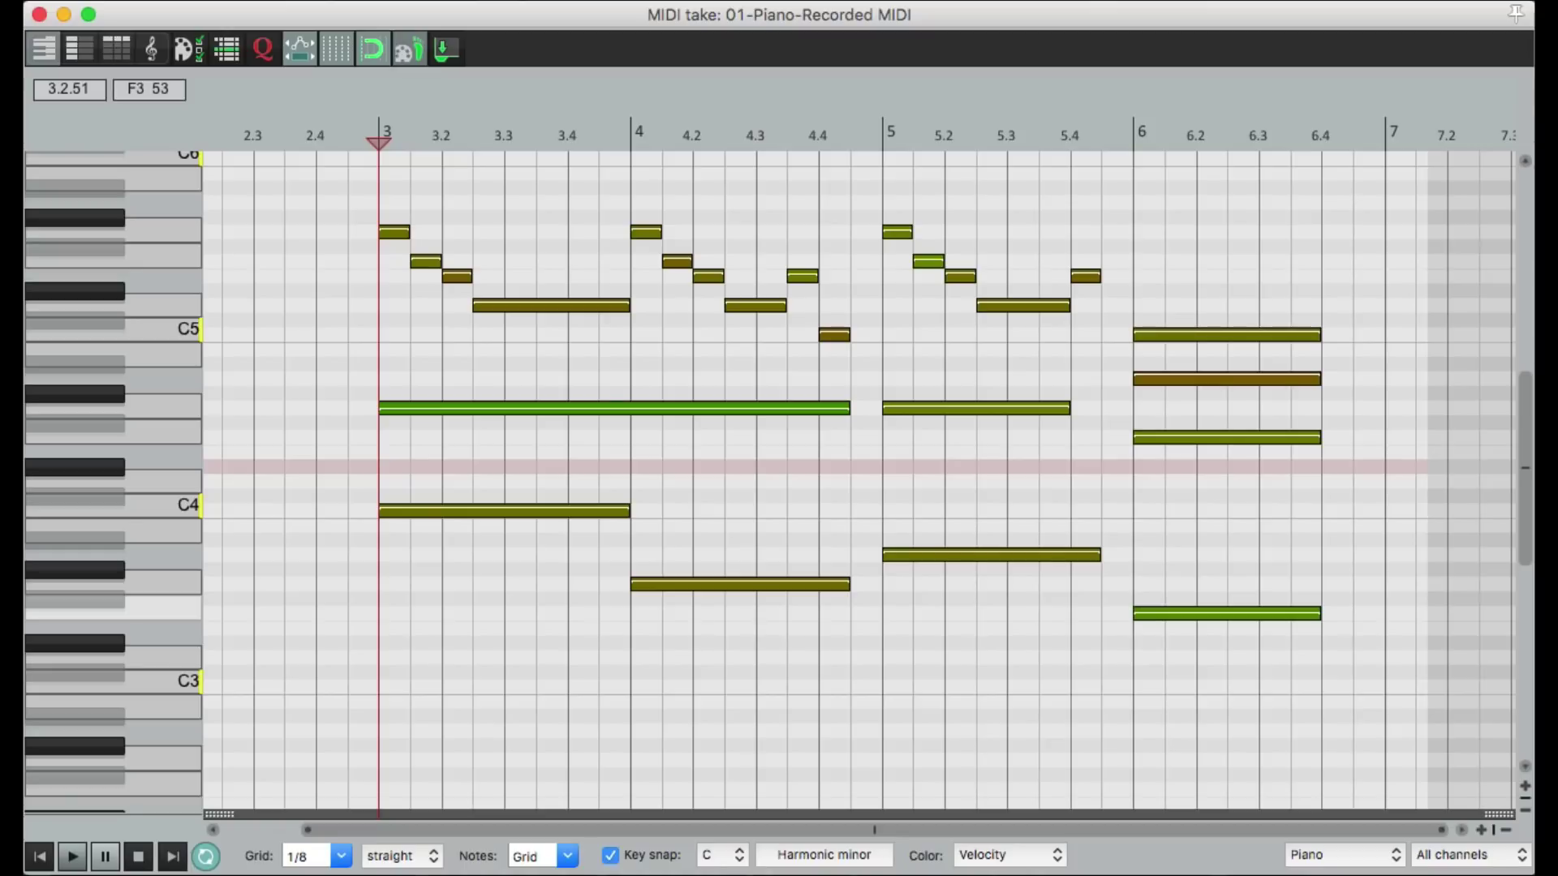
key(space)
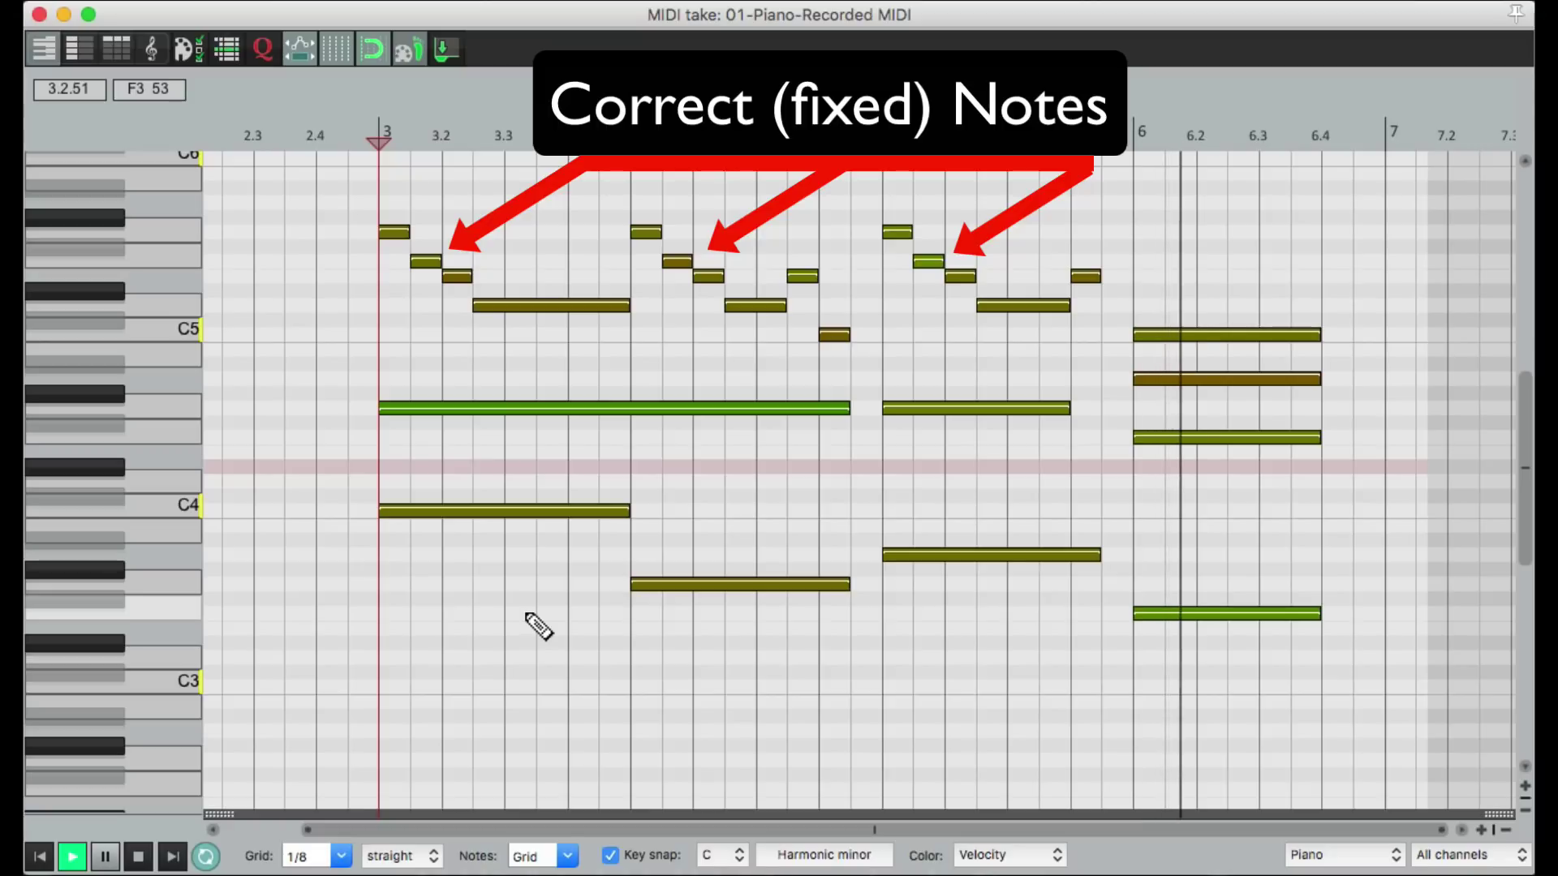
key(space)
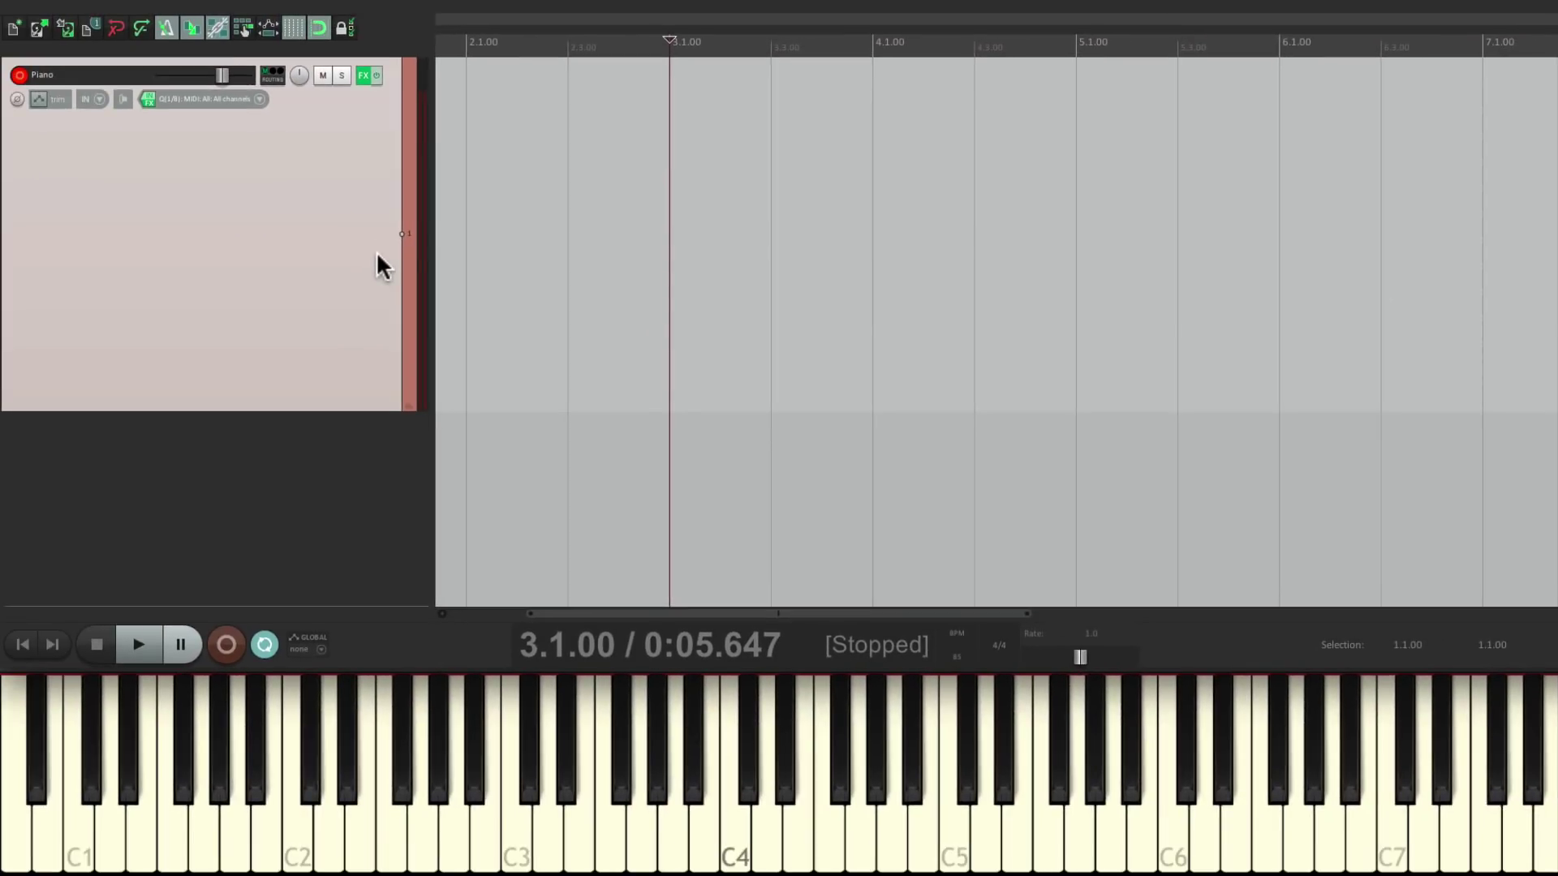
Return the cursor to bar 2 and set Snap To Key to Harmonic Minor.txt.
click(469, 229)
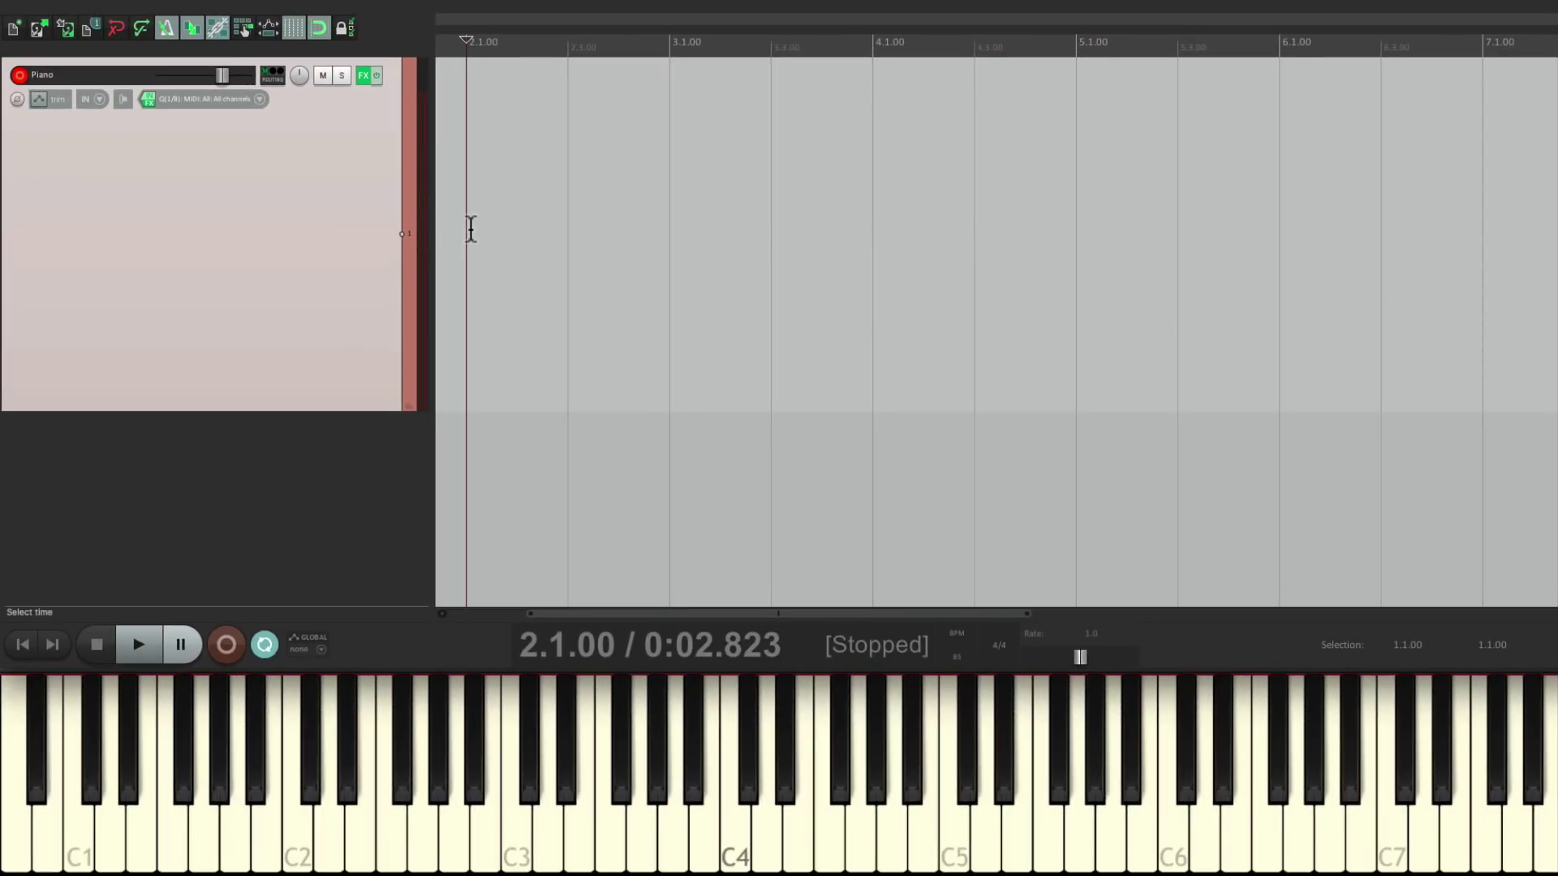
click(148, 97)
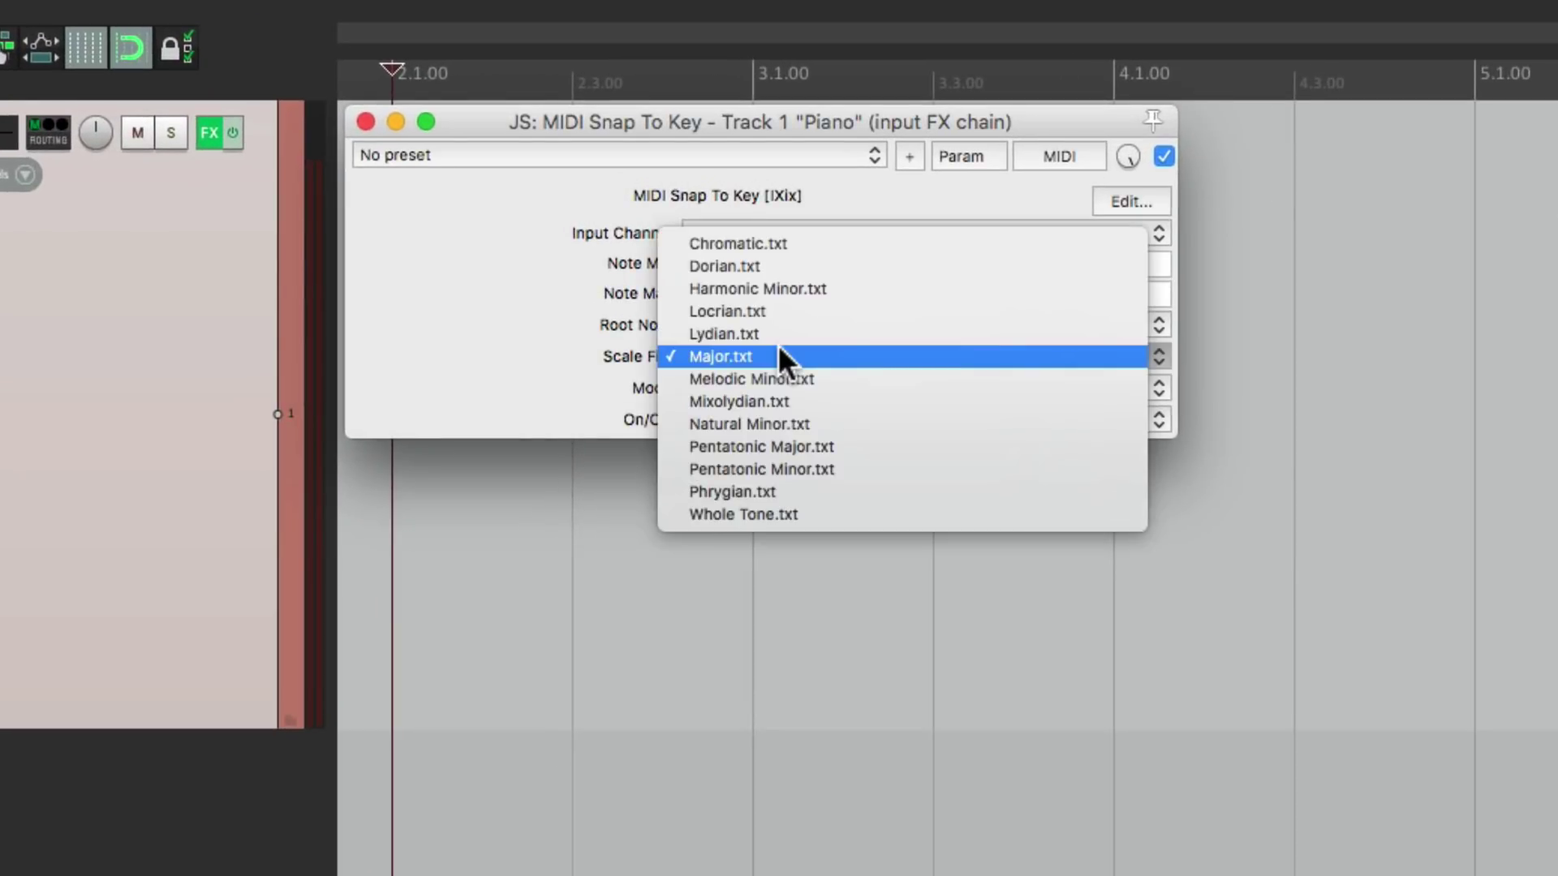
click(792, 292)
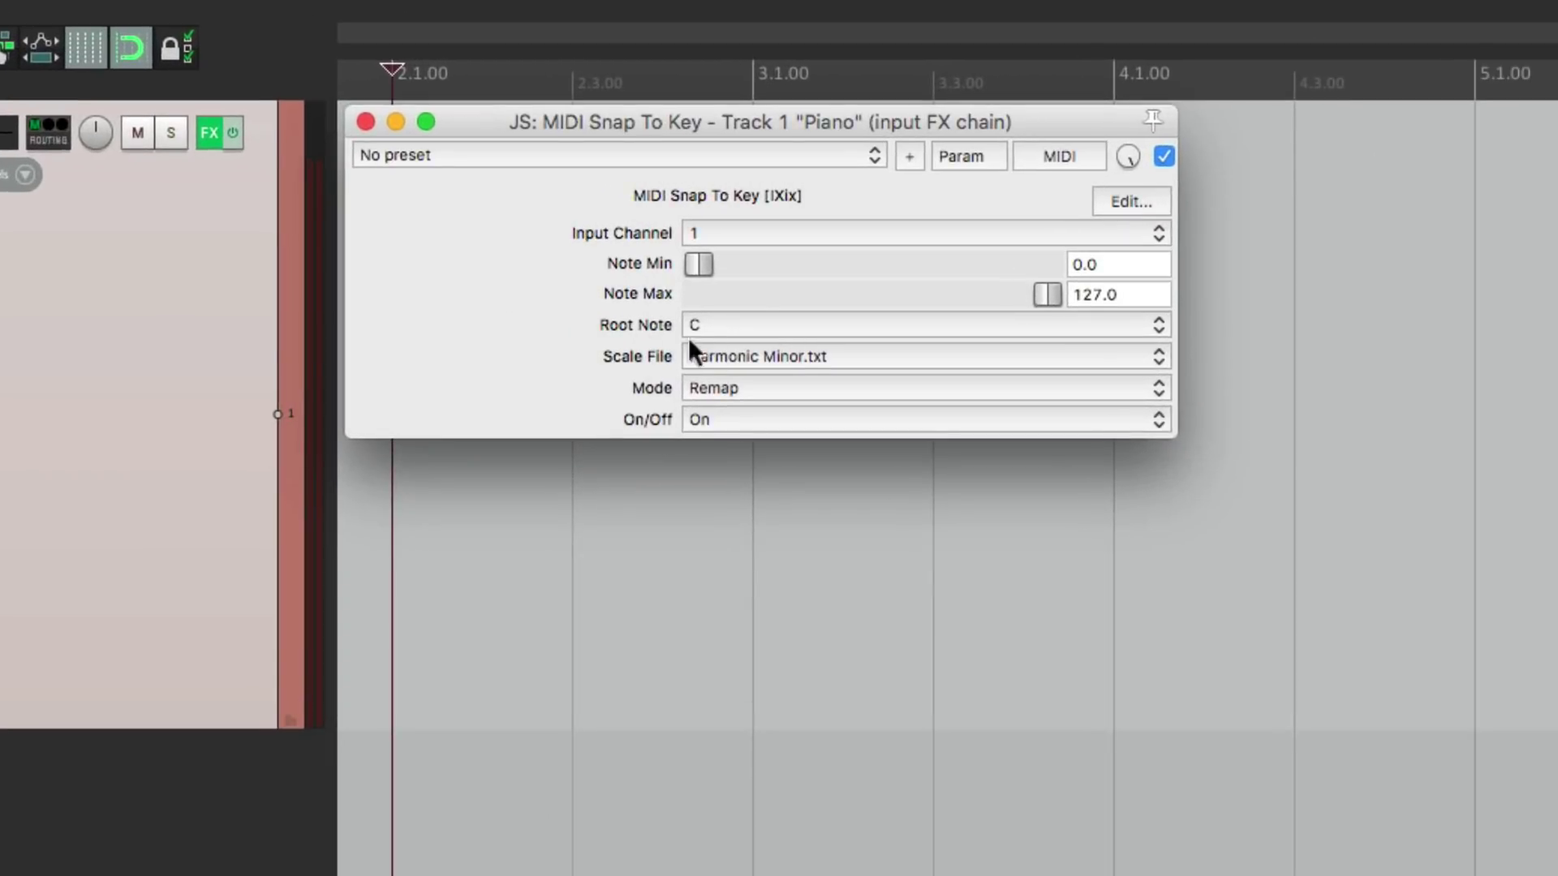
Set the Snap To Key scale to Dorian.txt, then bypass the effect.
click(731, 354)
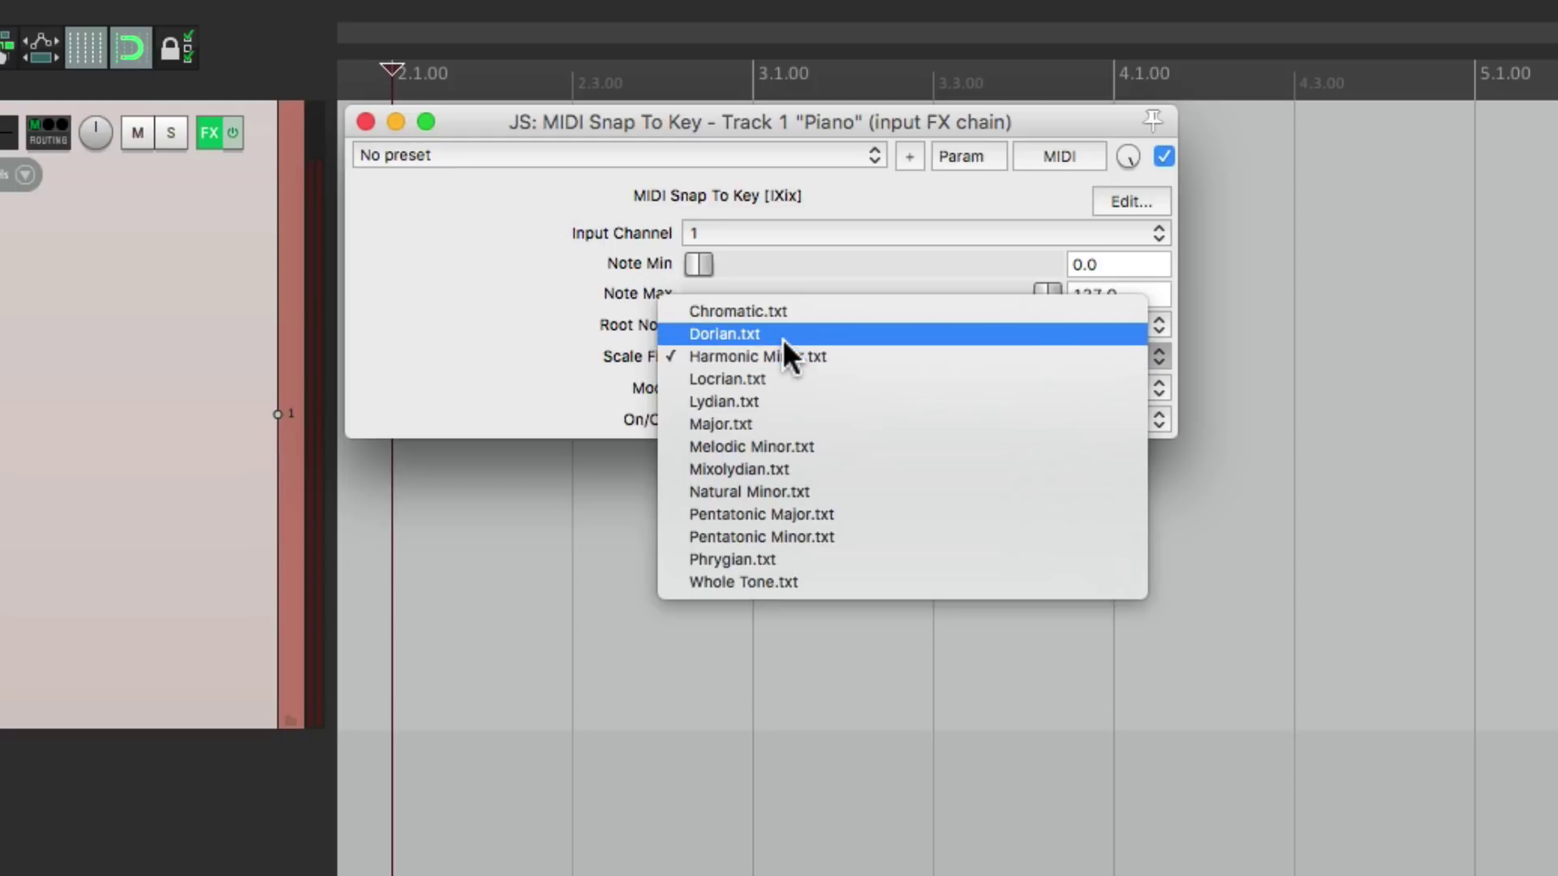
click(783, 334)
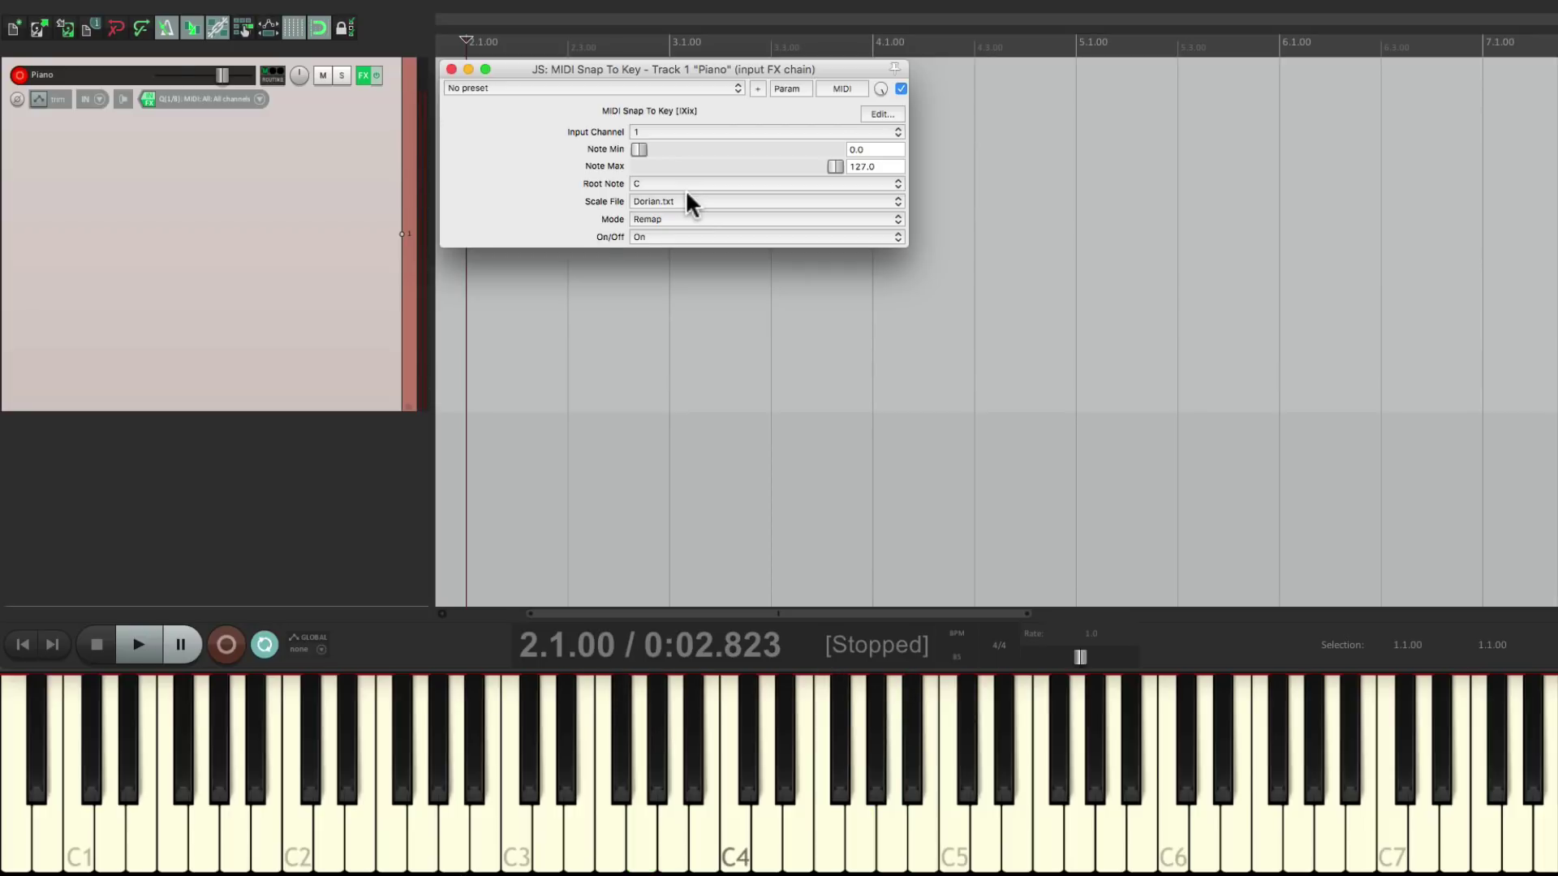
click(900, 89)
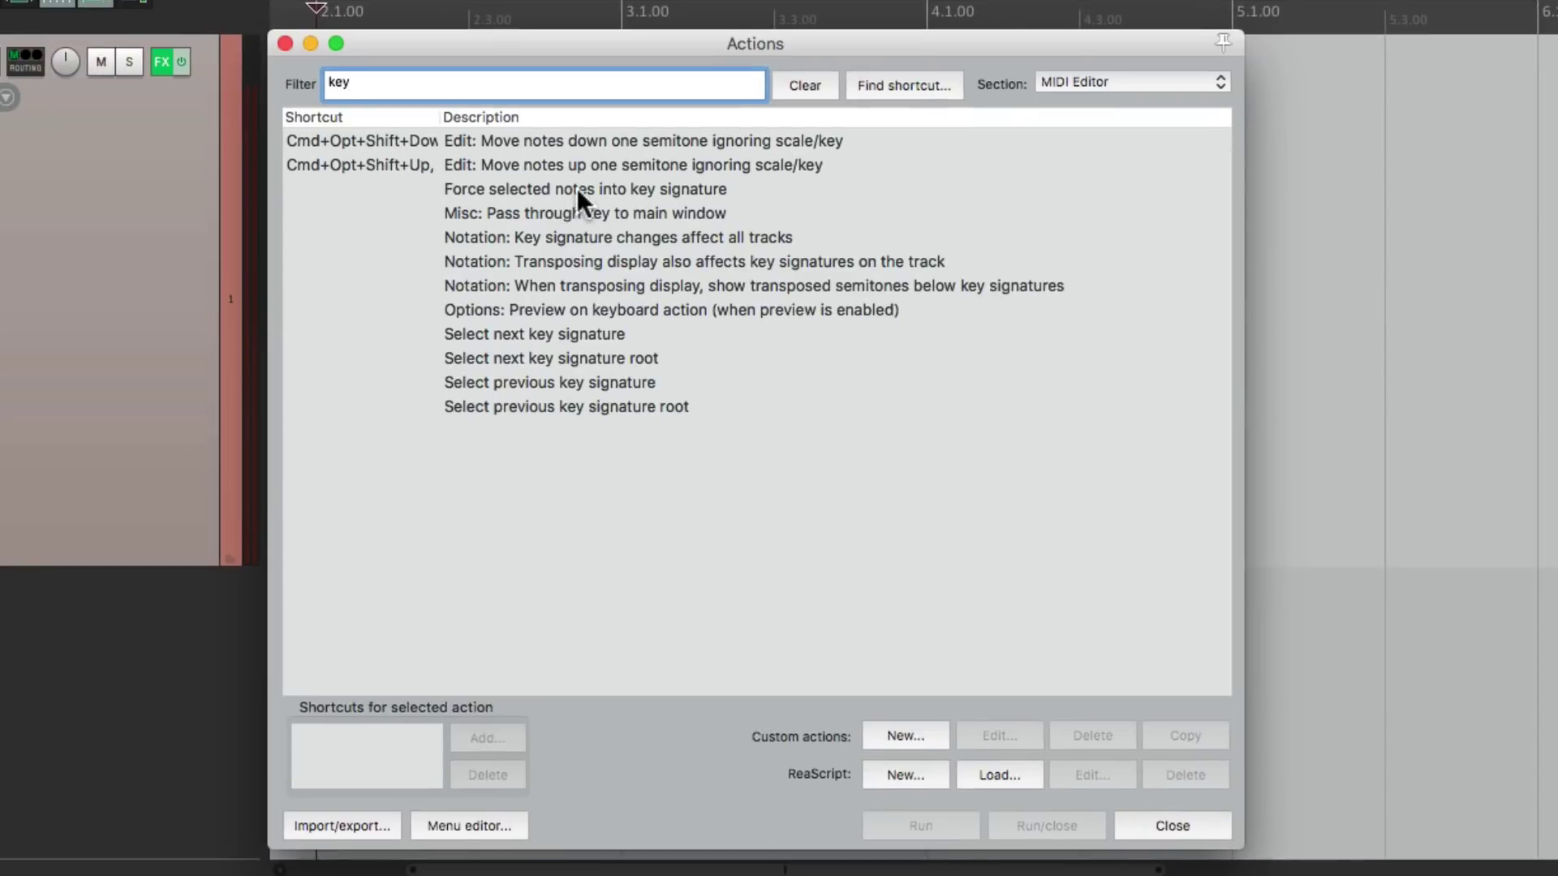
Select 'Force selected notes into key signature' in the MIDI Editor action list.
click(577, 188)
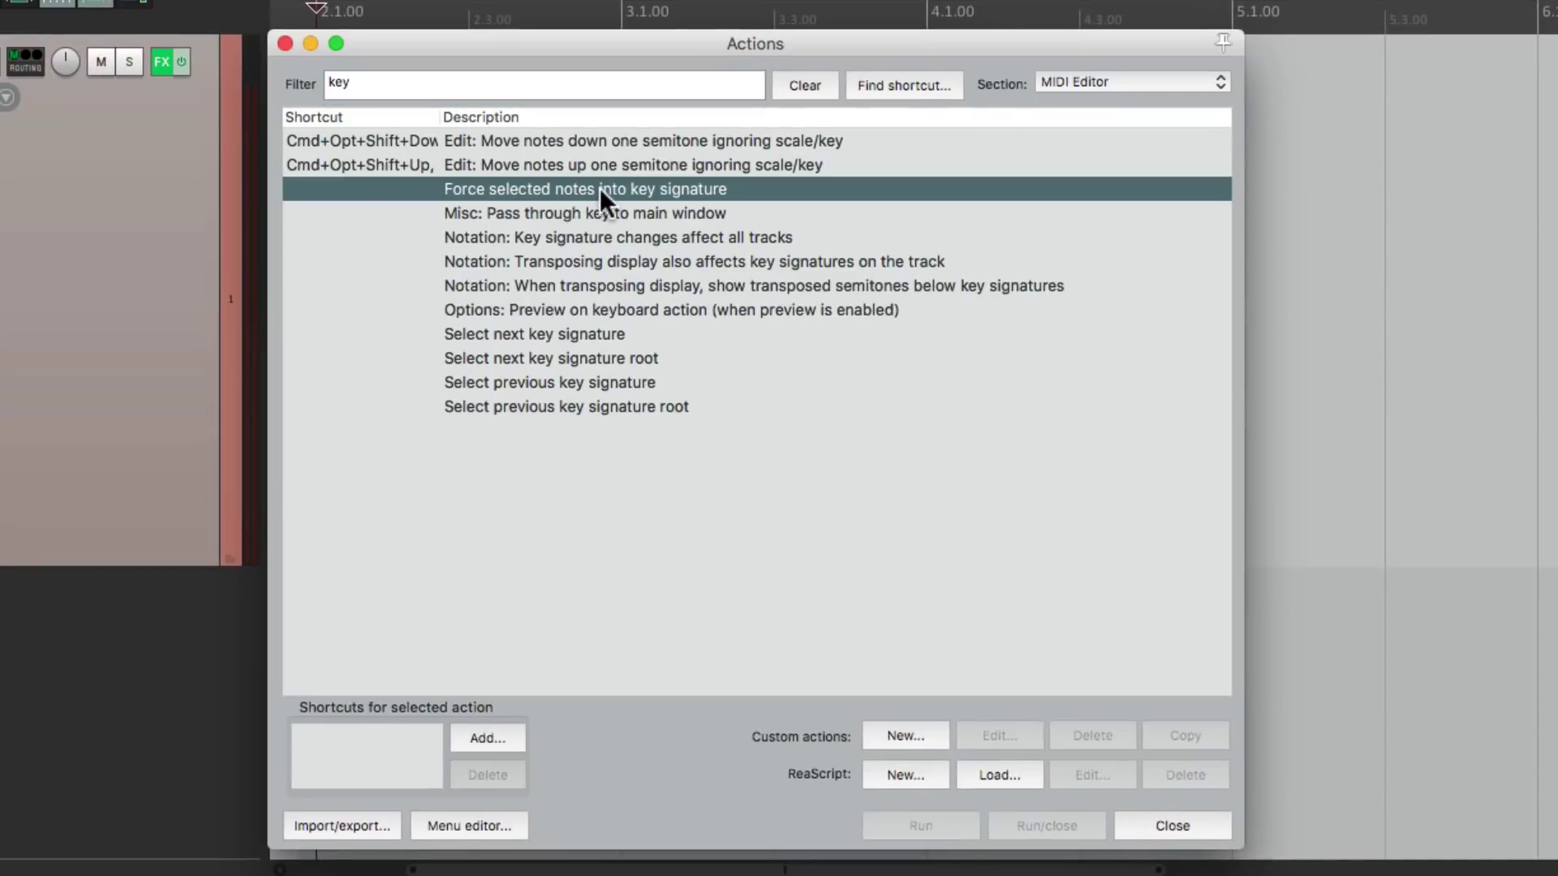